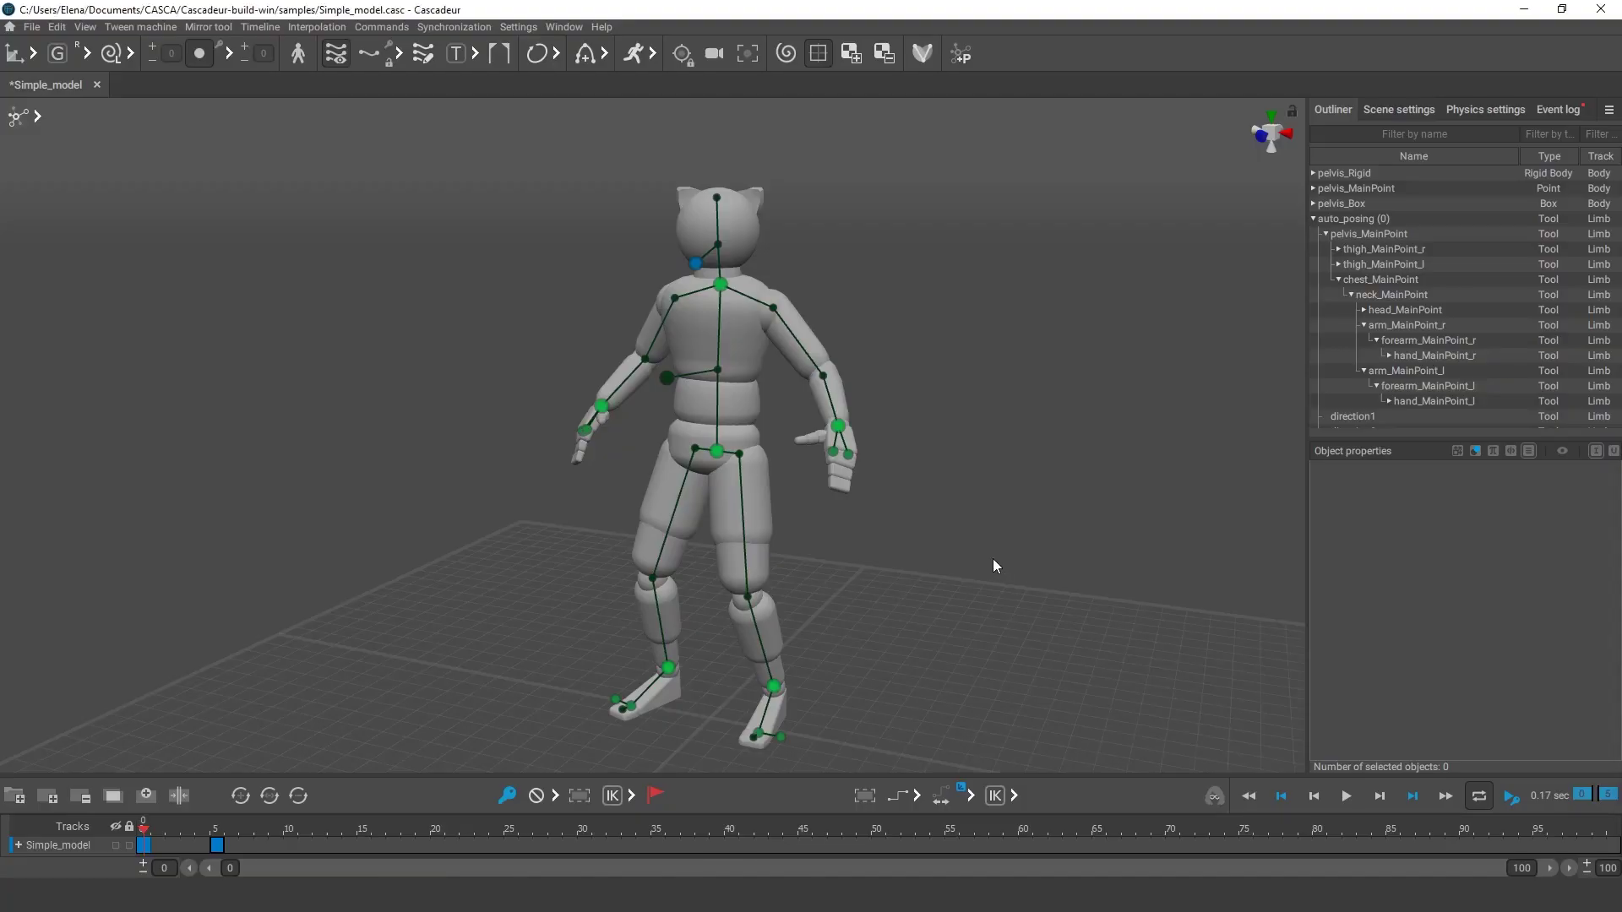
- Enable AutoPhysics for the posed character in the Simple_model scene
left_click(636, 63)
middle_click_drag(430, 672, 733, 758)
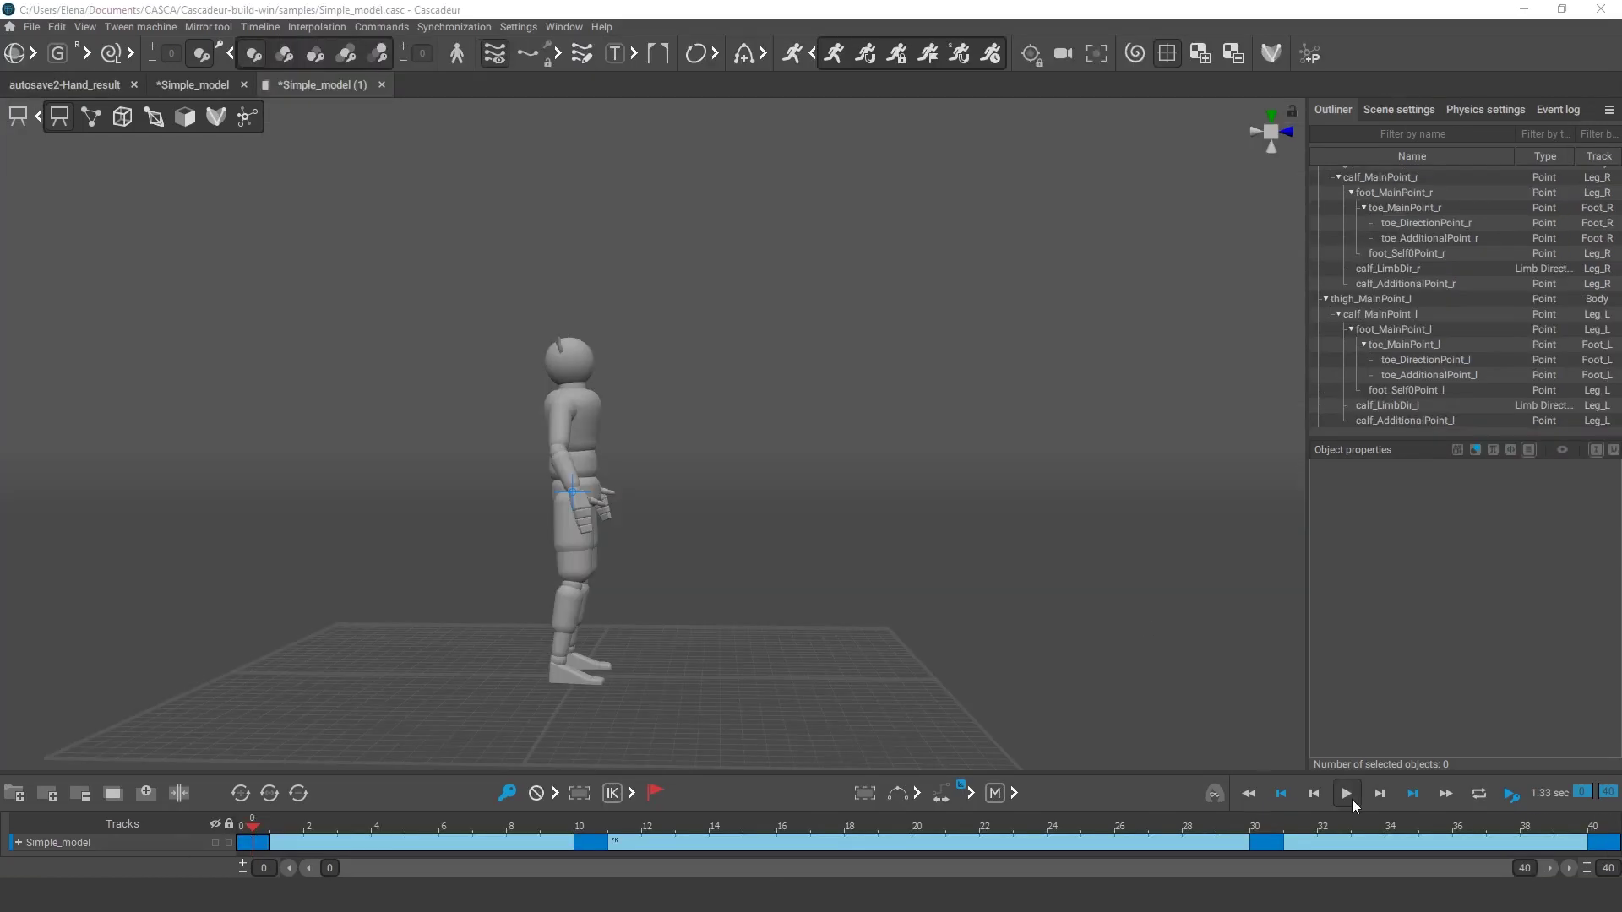
- Play the full-body character animation and the Hand_physicstest animation to examine their motion
left_click(1350, 798)
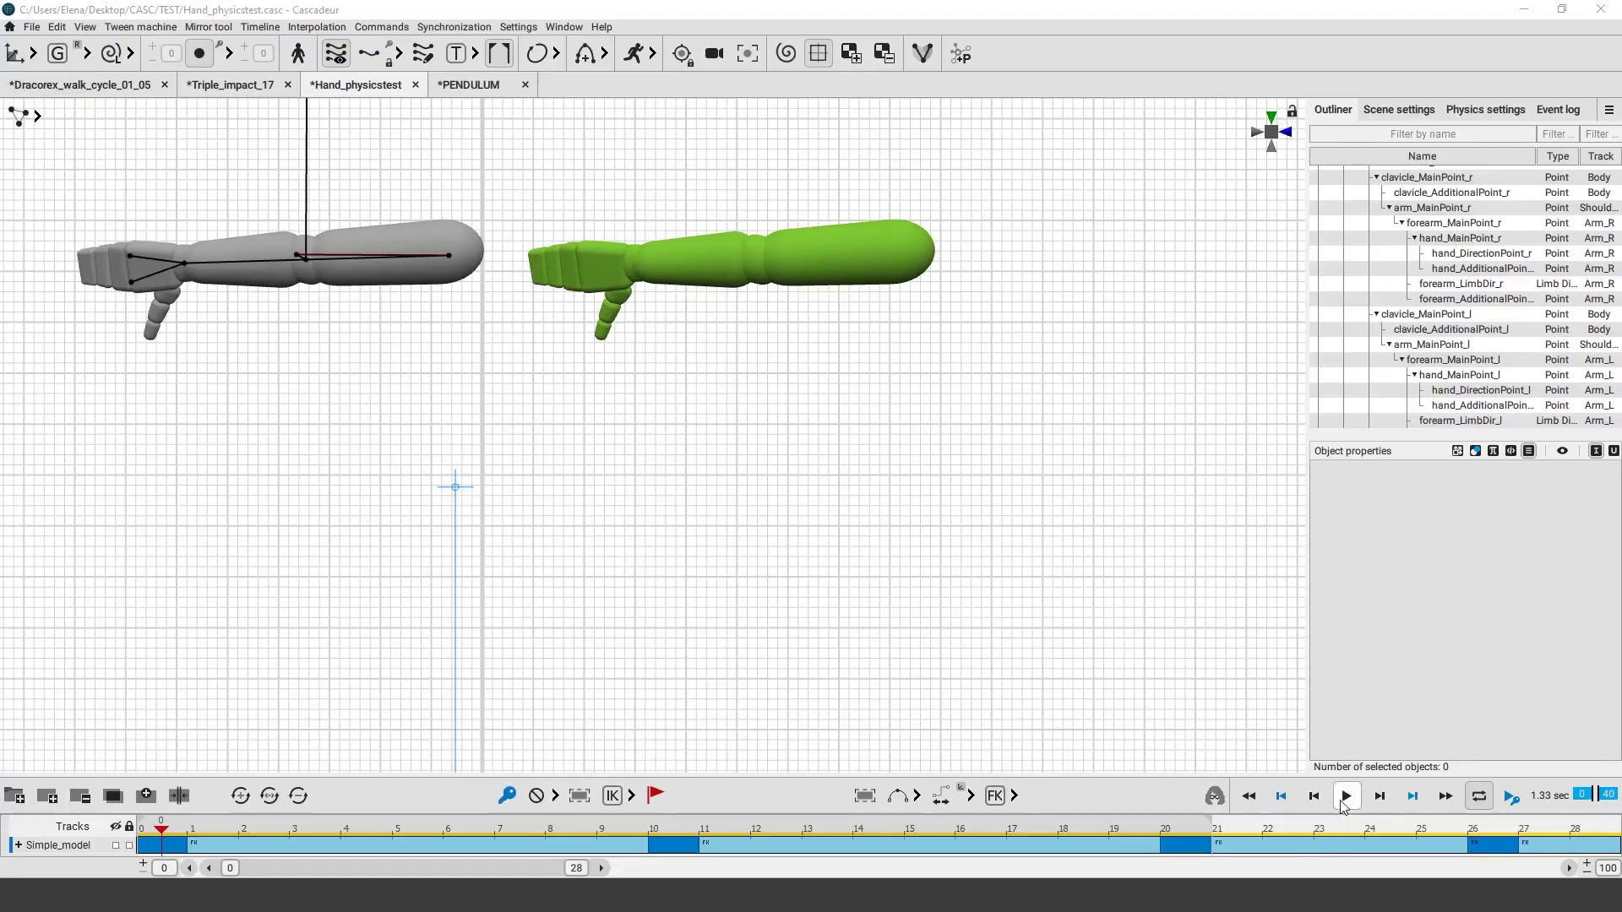
left_click(1345, 797)
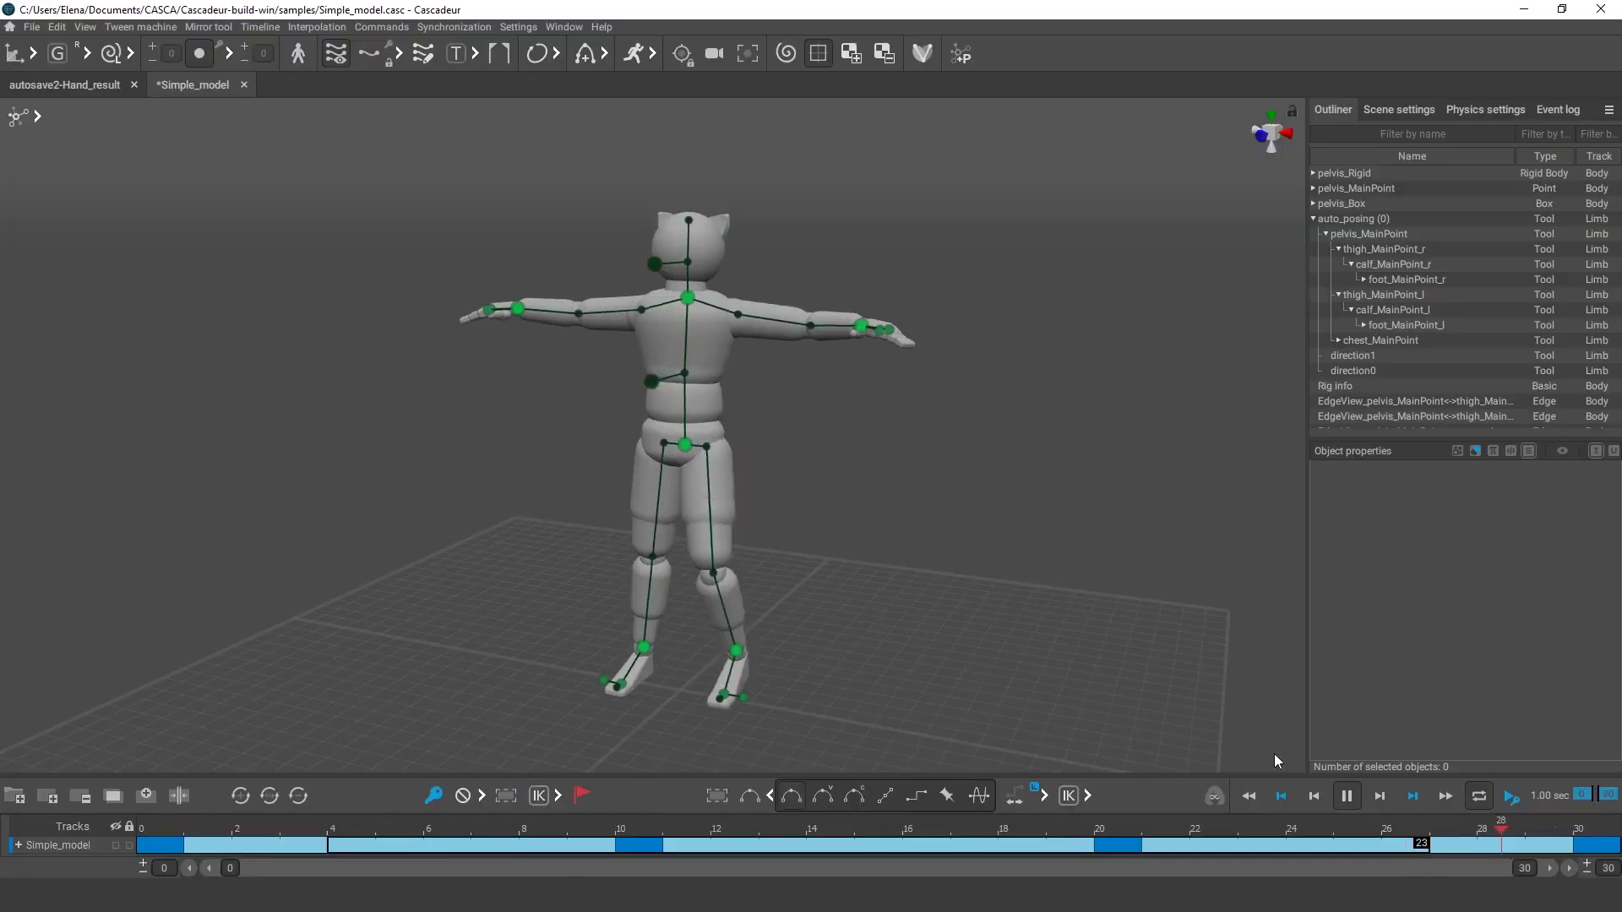
- Stop the playback, turn on AutoPhysics for the walking character and play the animation alongside its green double
left_click(1348, 799)
left_click(651, 56)
left_click(673, 54)
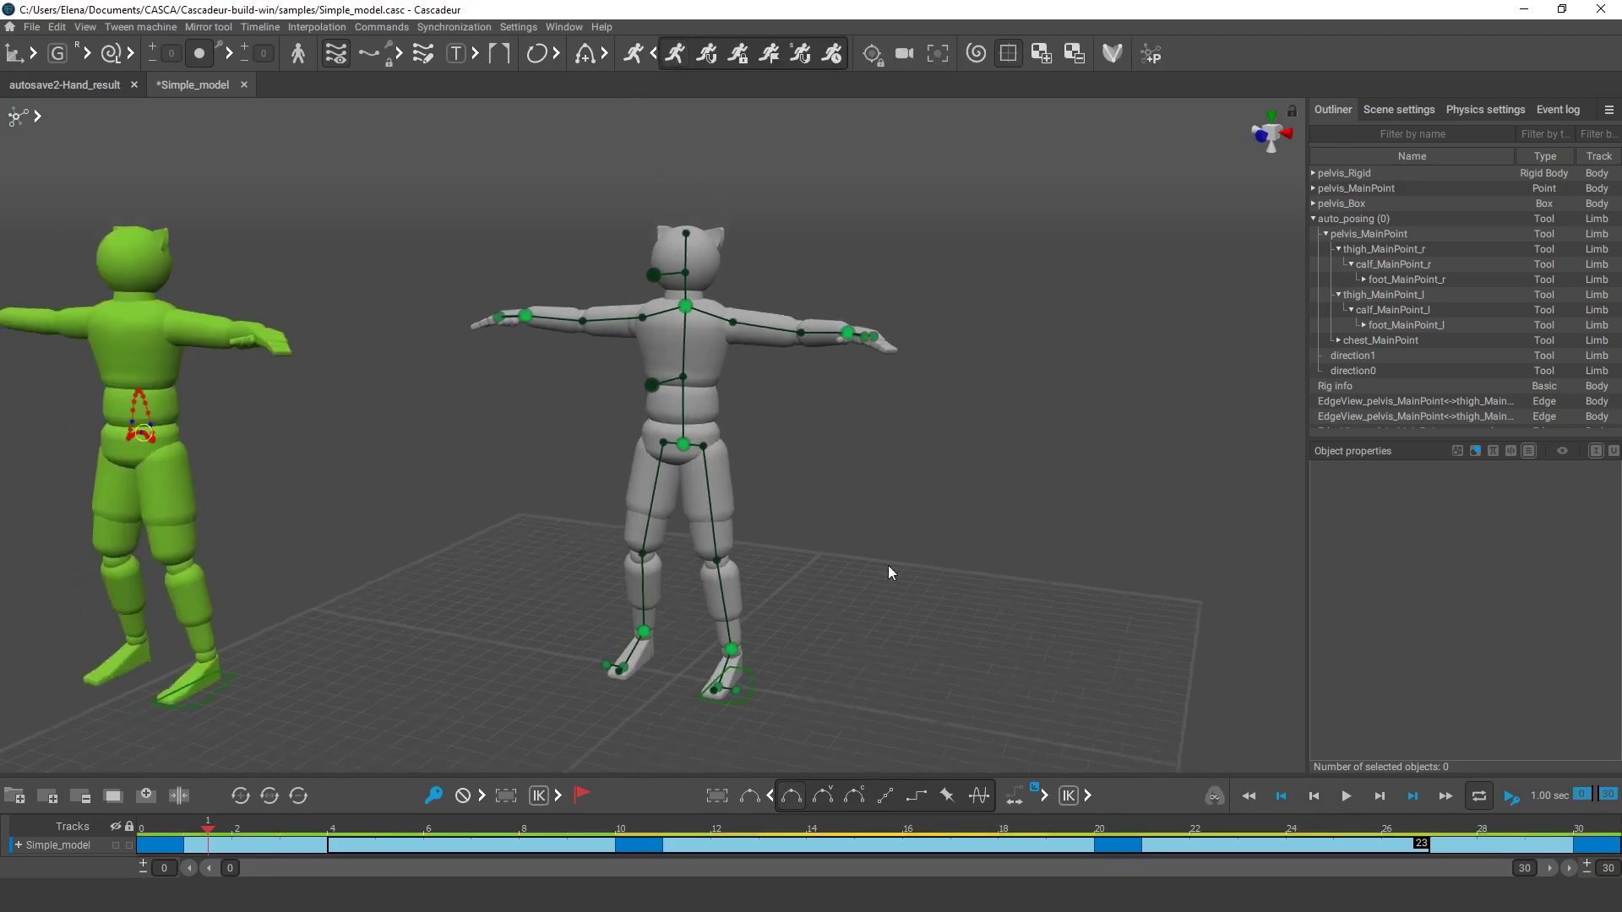
scroll(886, 565, "down", 3)
middle_click_drag(570, 579, 768, 557, "alt")
scroll(874, 600, "up", 3)
left_click(1346, 795)
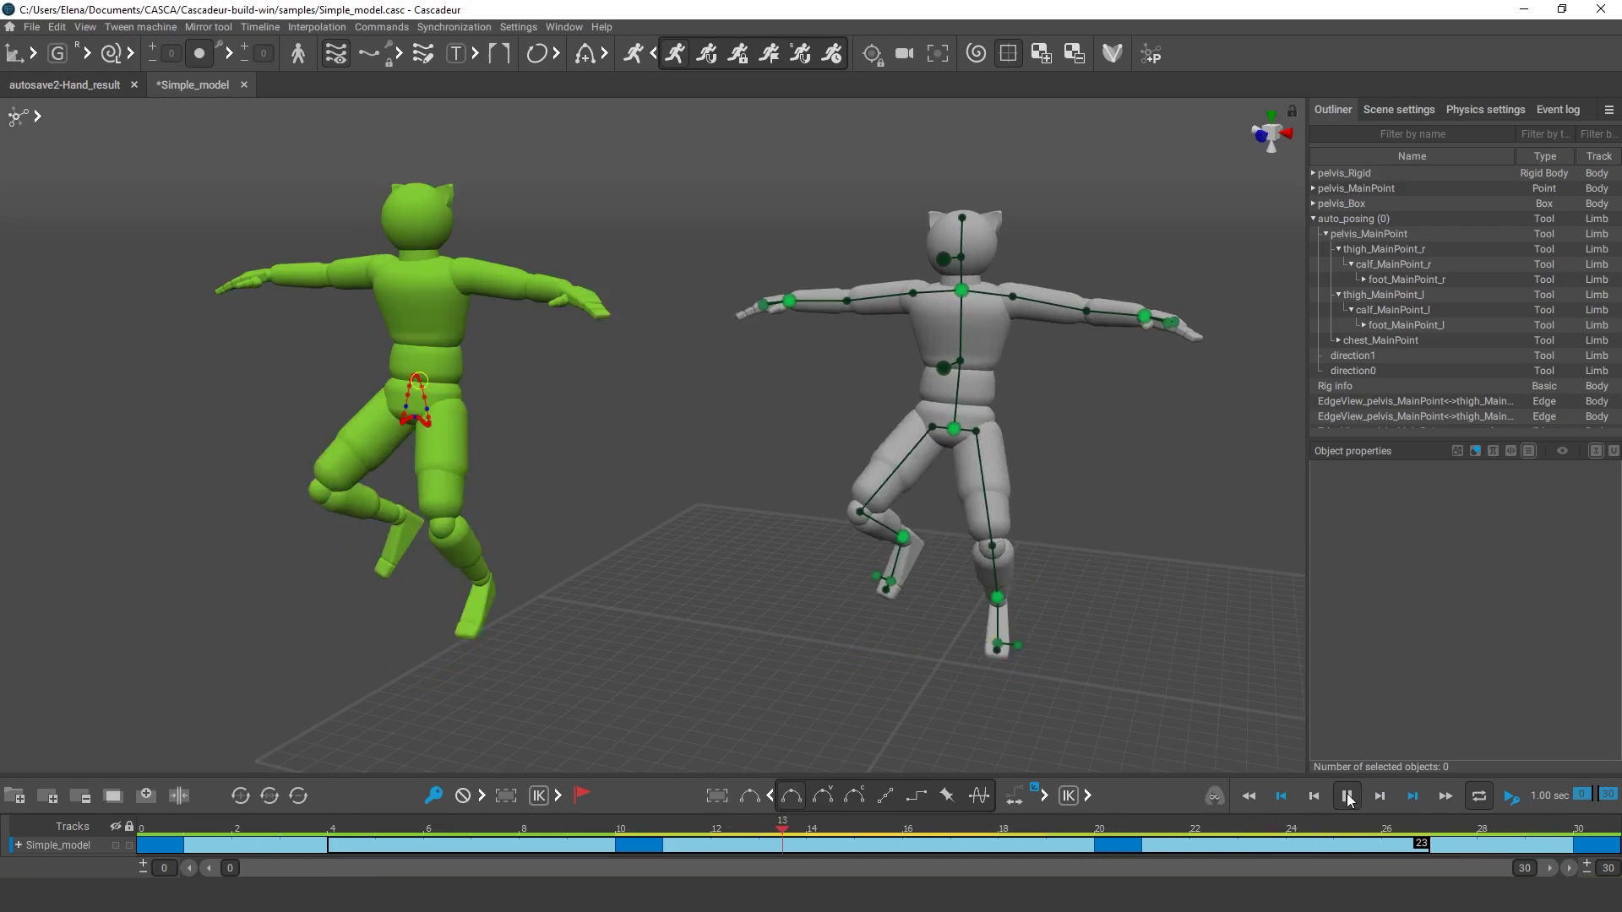
- Pause the playback and lower both of the character's hands toward the waist at frame 10
key("space")
left_click(789, 303)
left_click_drag(788, 303, 818, 371)
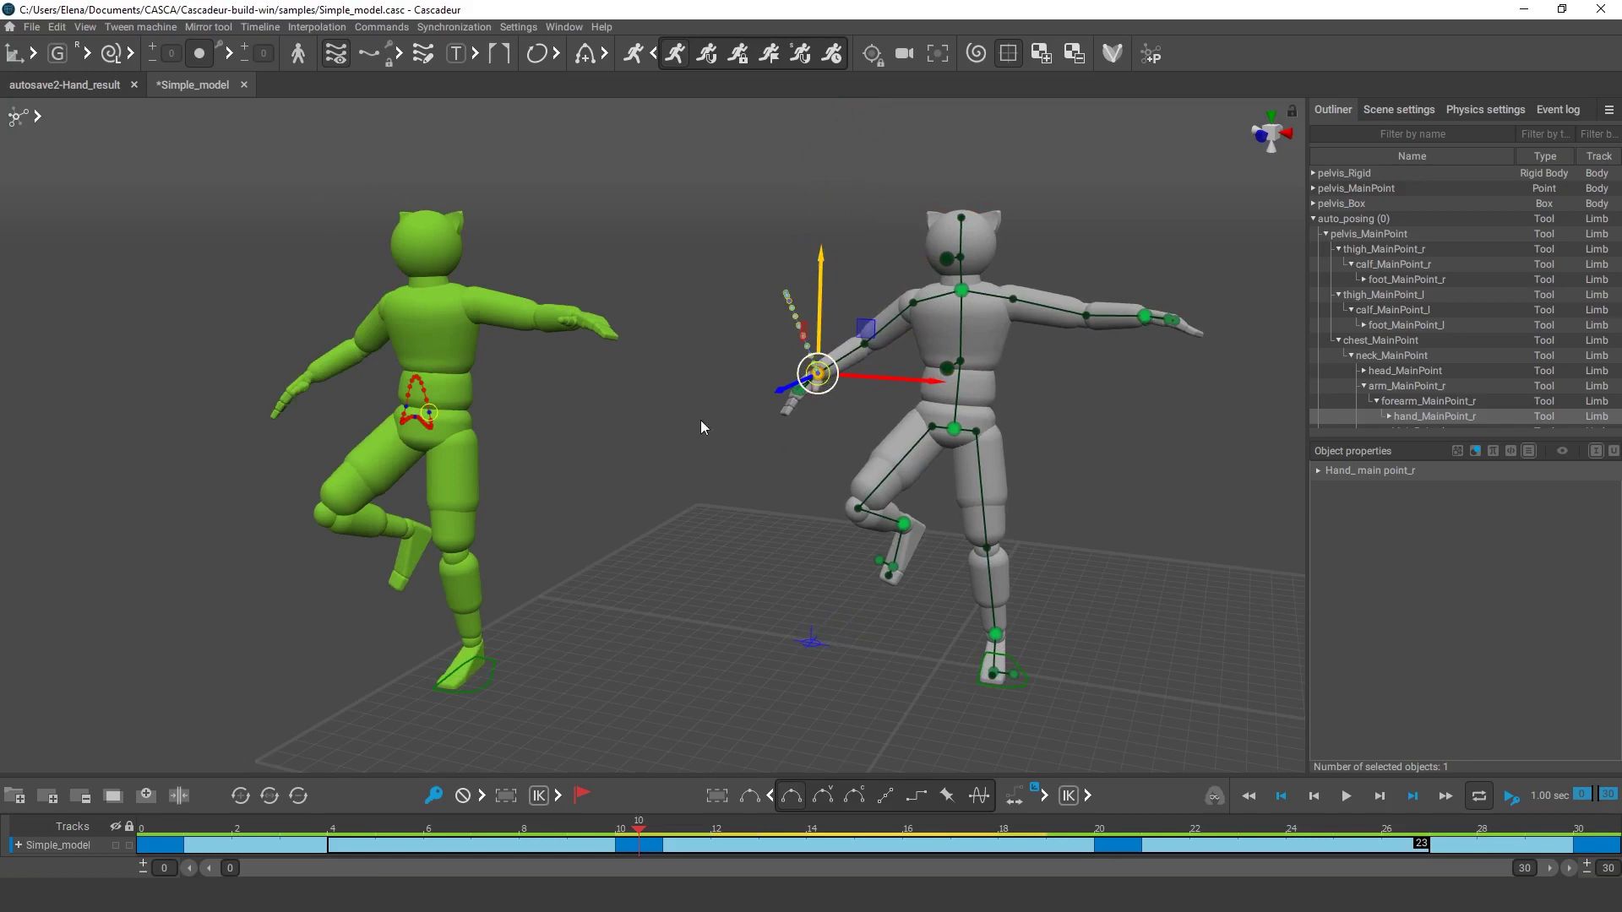
left_click(702, 420)
left_click(1131, 353)
left_click_drag(1132, 353, 1087, 397)
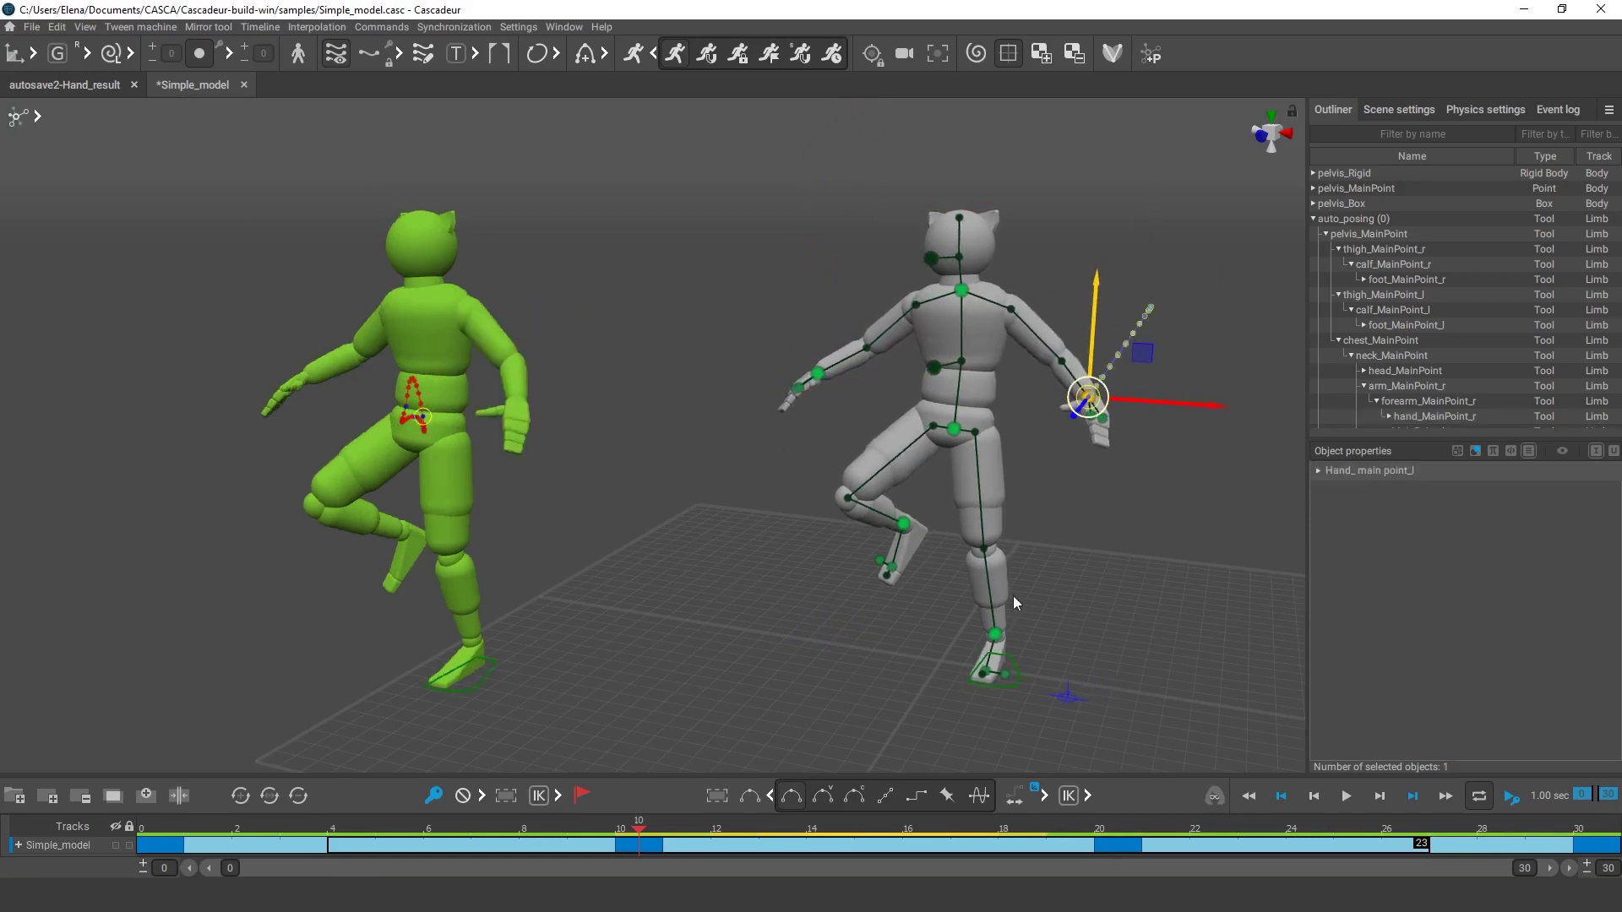
left_click(1014, 596)
- Raise both of the character's hands above shoulder height at frame 20 and play the animation through
left_click(1117, 828)
left_click(791, 300)
left_click_drag(791, 300, 814, 234)
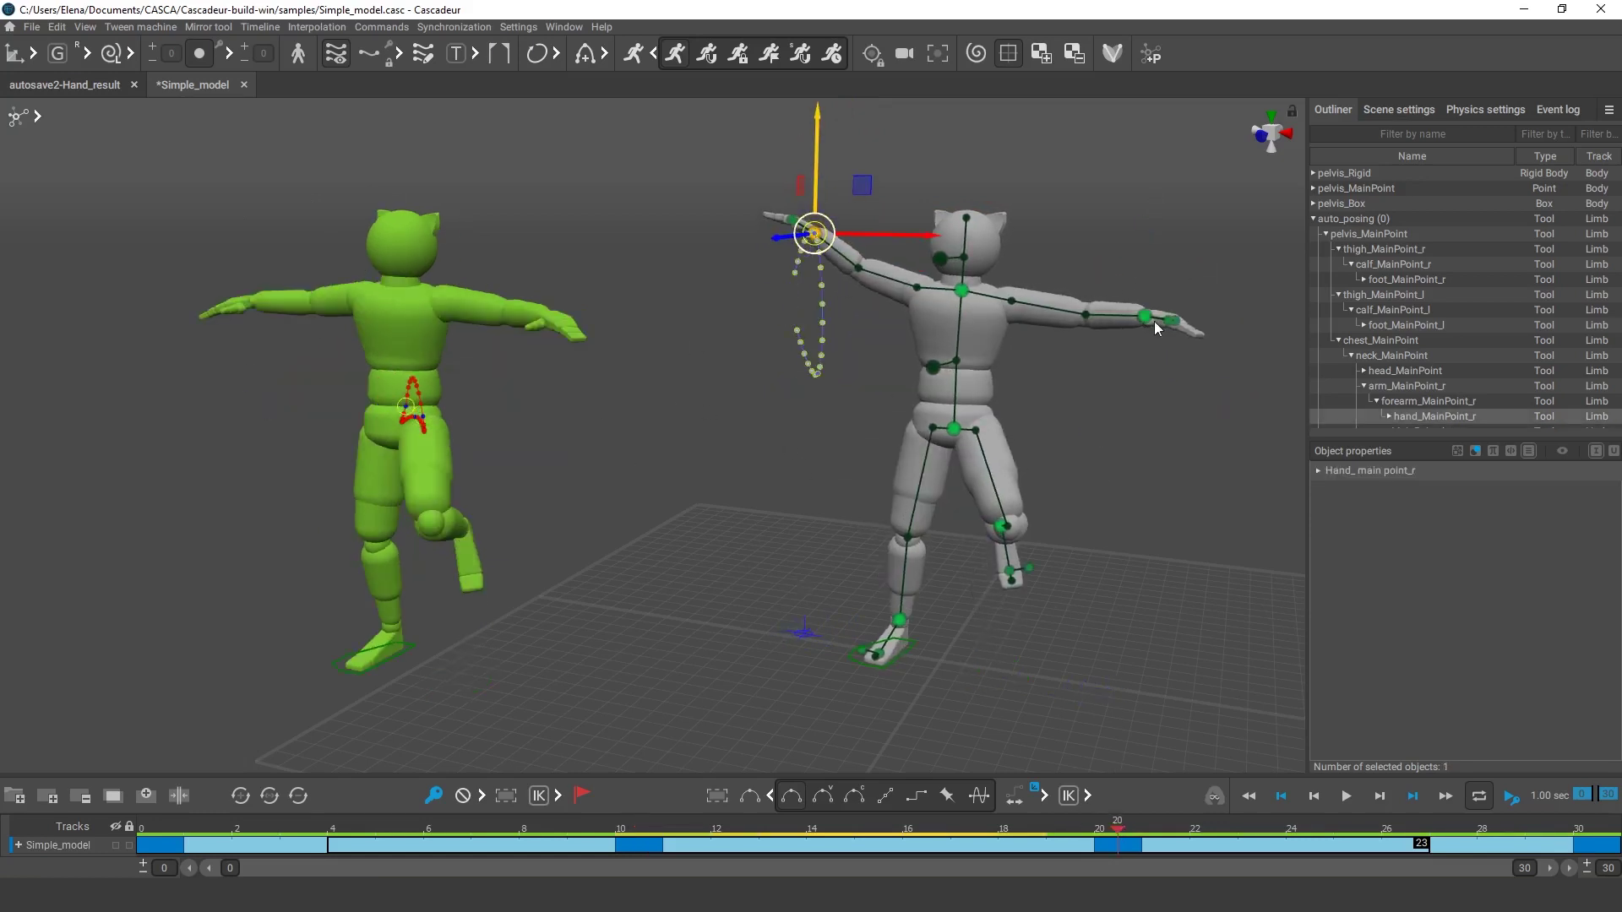
left_click(1147, 319)
left_click_drag(1147, 320, 1111, 217)
left_click(1131, 488)
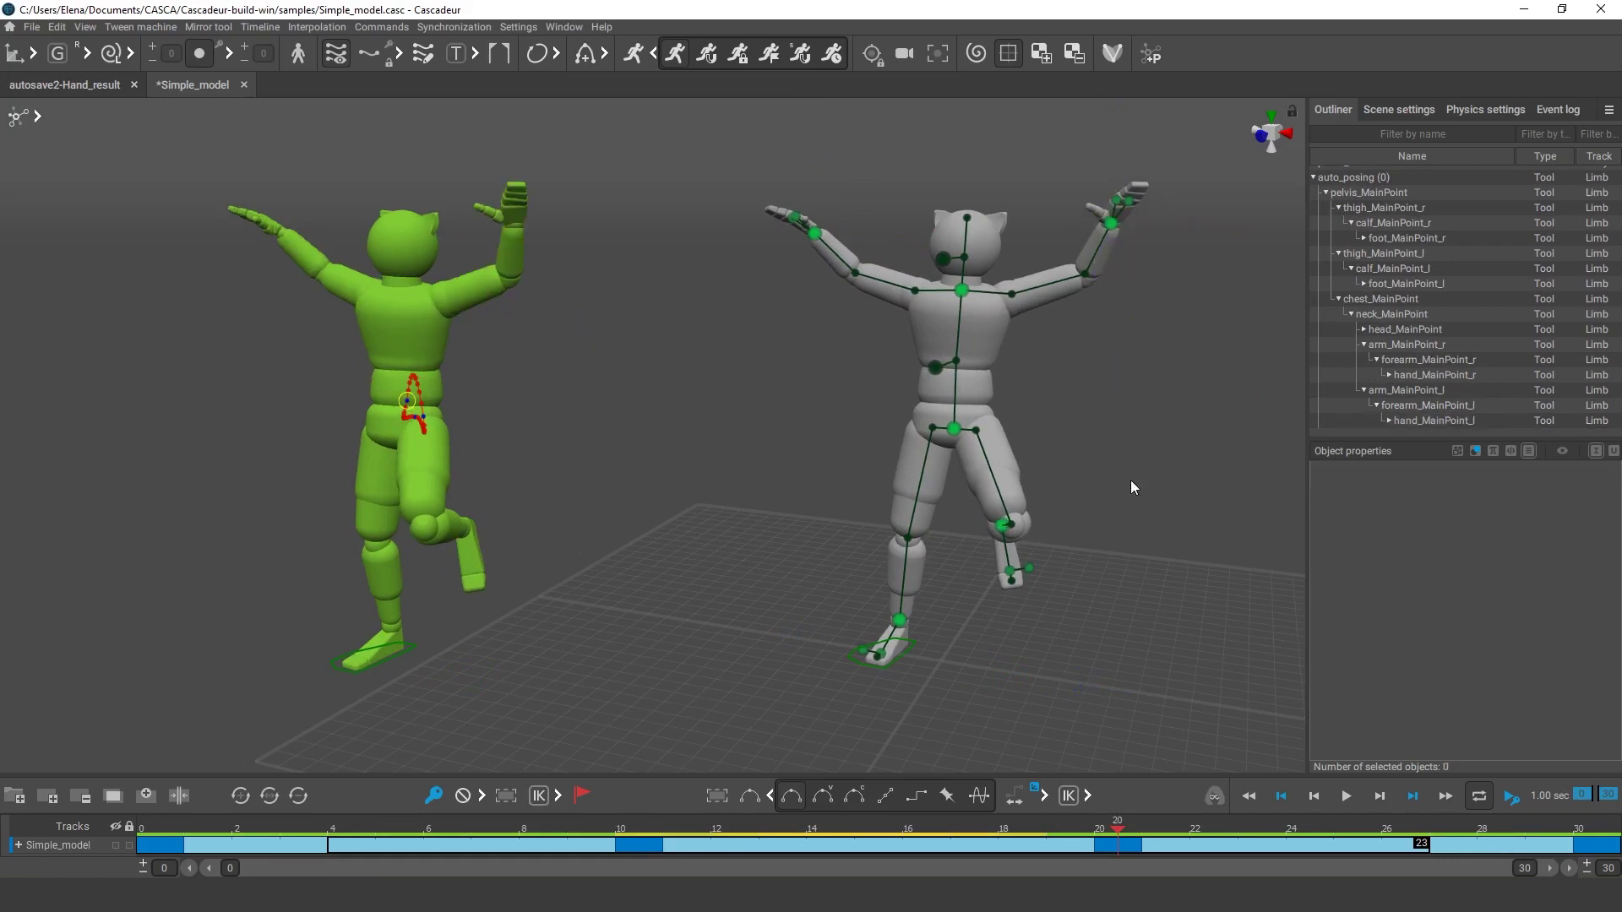
left_click(1345, 797)
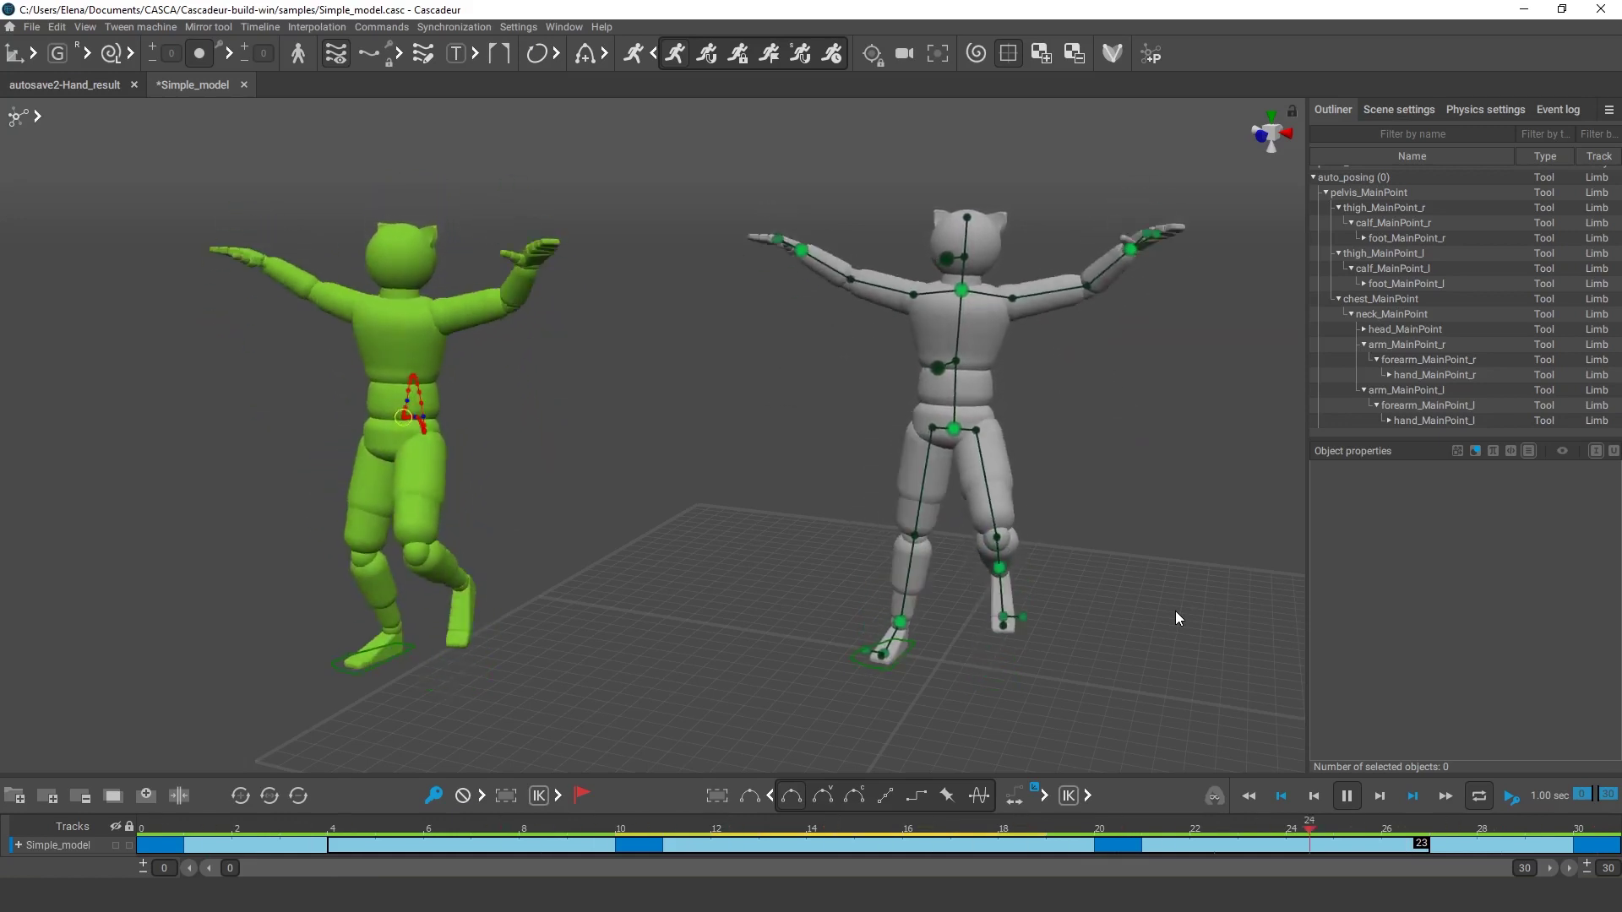
left_click(1347, 796)
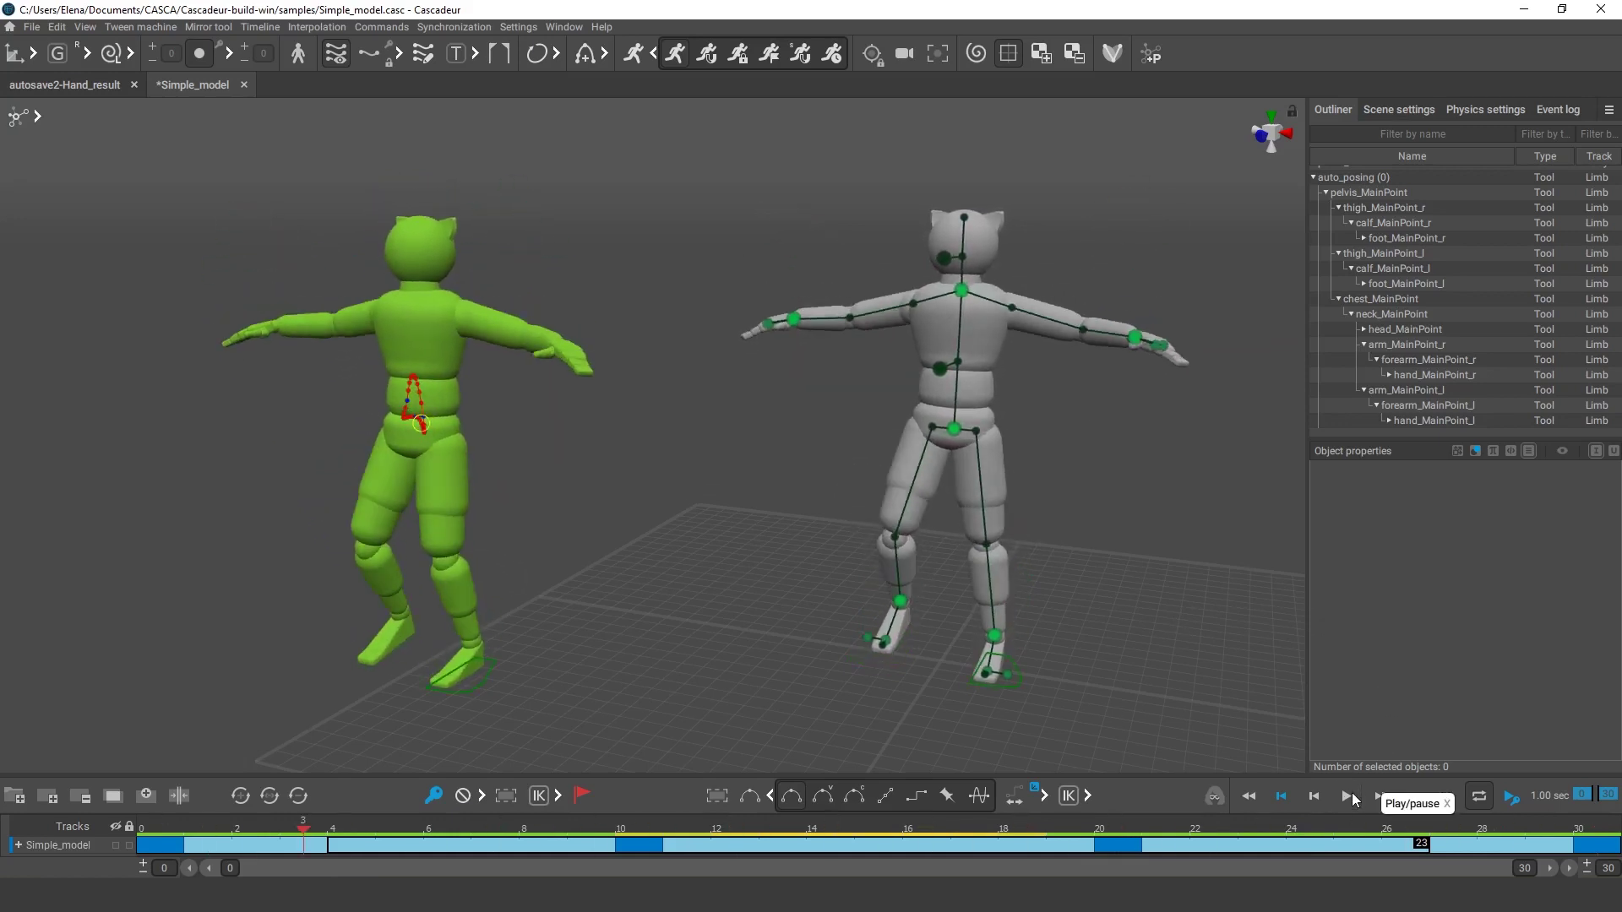
- Examine the AutoPhysics, Retime, Balance Controller and Momentum Filter parameters in the physics settings, and return to the Outliner
left_click(1473, 114)
left_click(1368, 412)
left_click(1326, 657)
scroll(1326, 647, "down", 4)
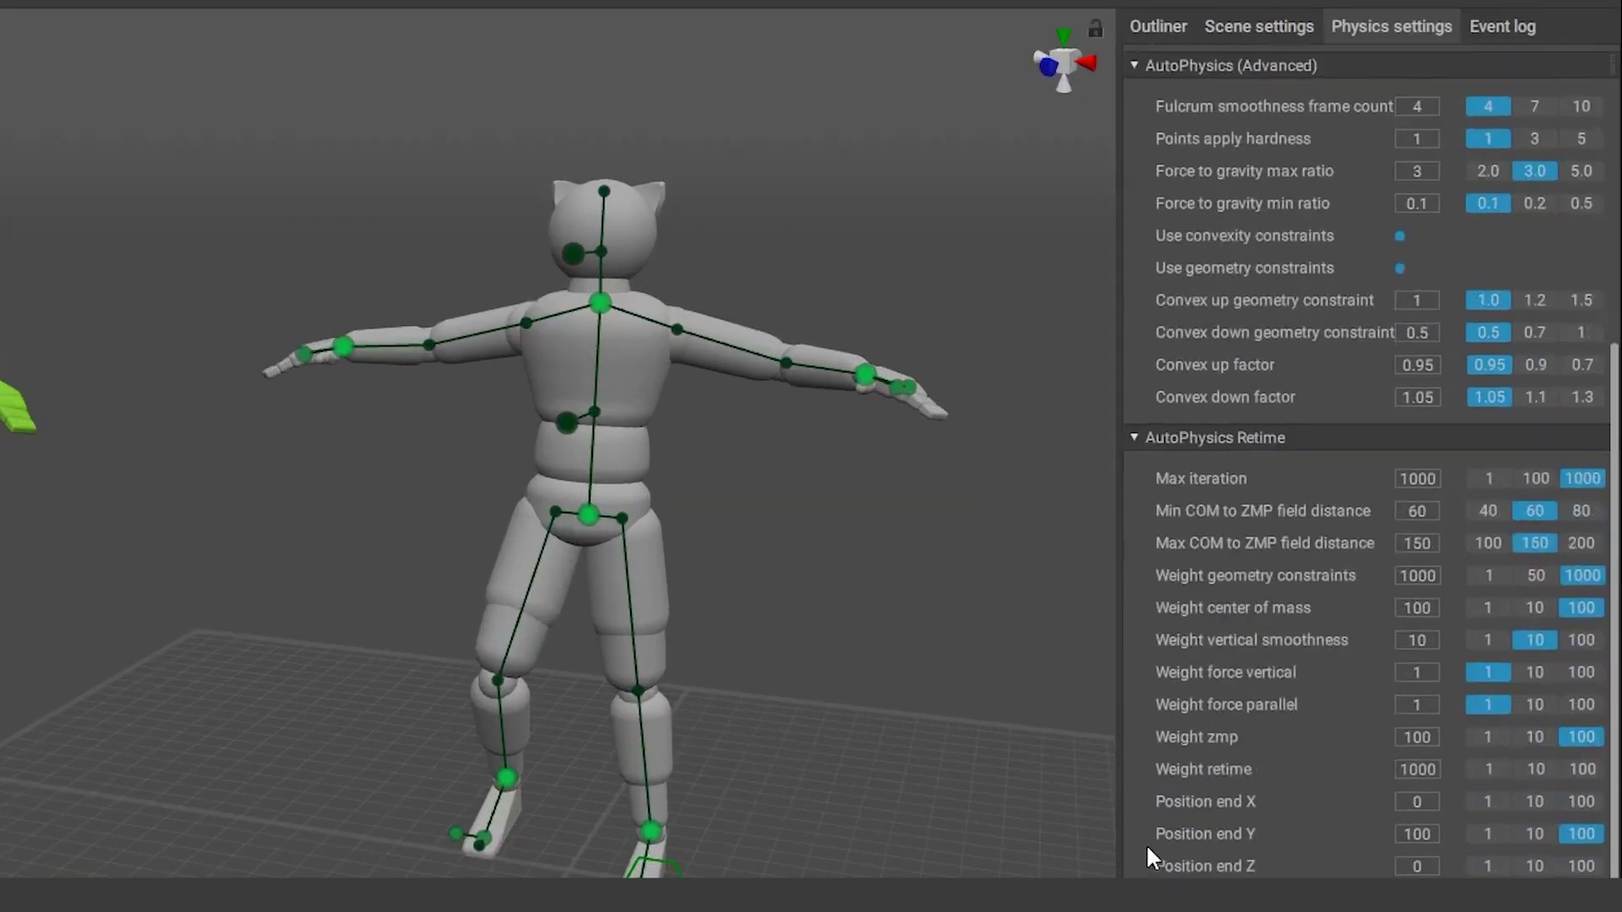
scroll(1145, 842, "down", 15)
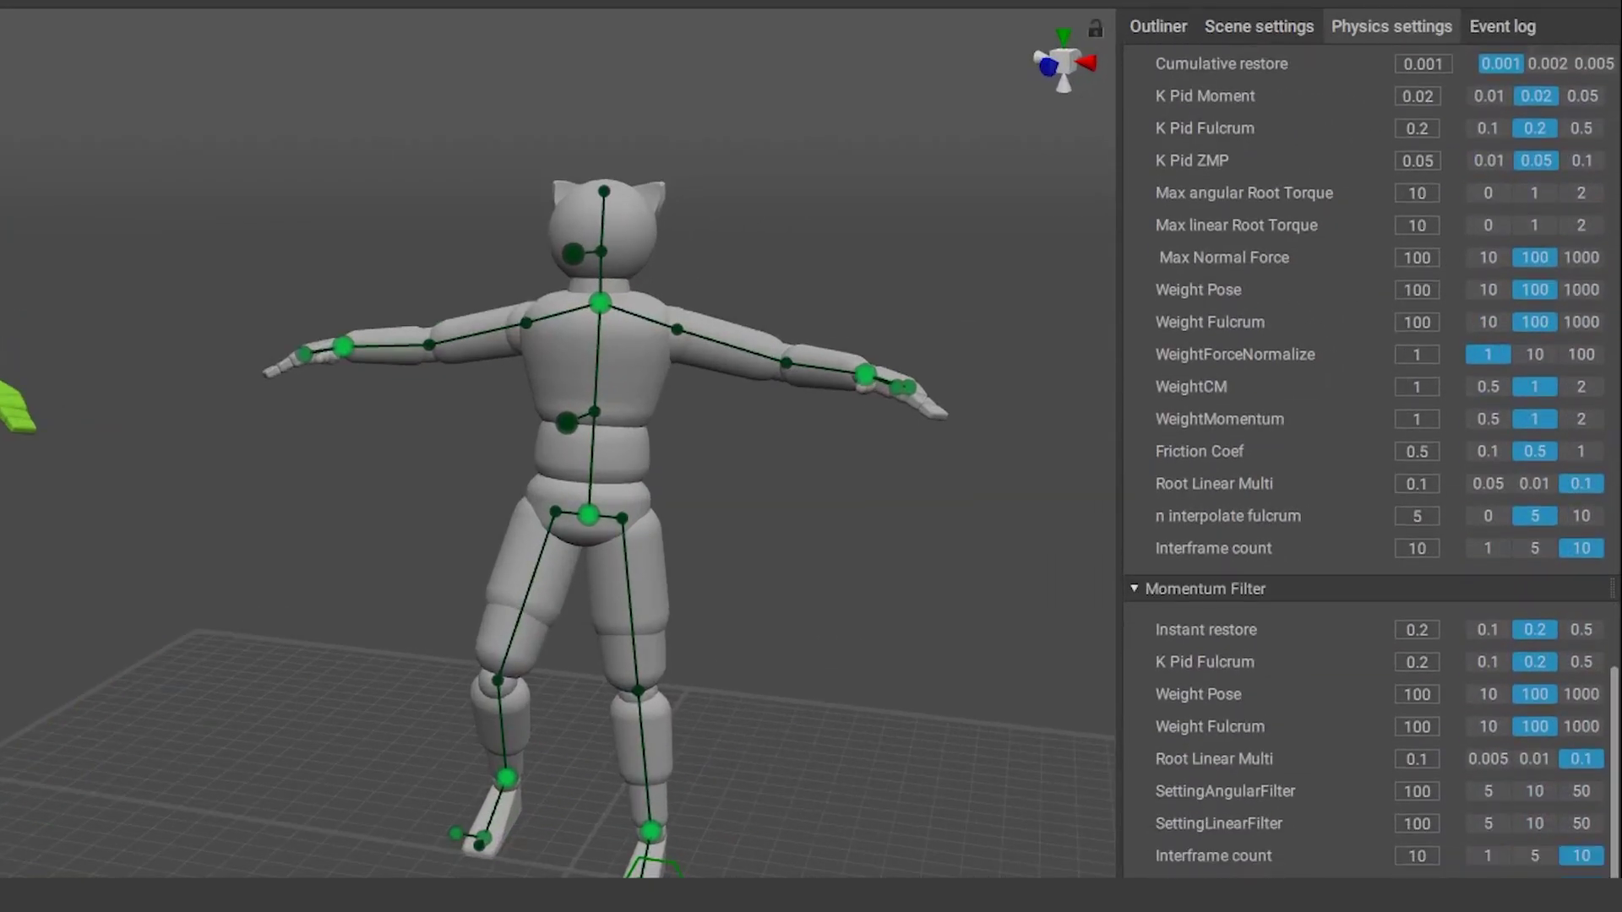
scroll(1287, 871, "down", 2)
scroll(1275, 873, "up", 18)
scroll(1247, 874, "down", 8)
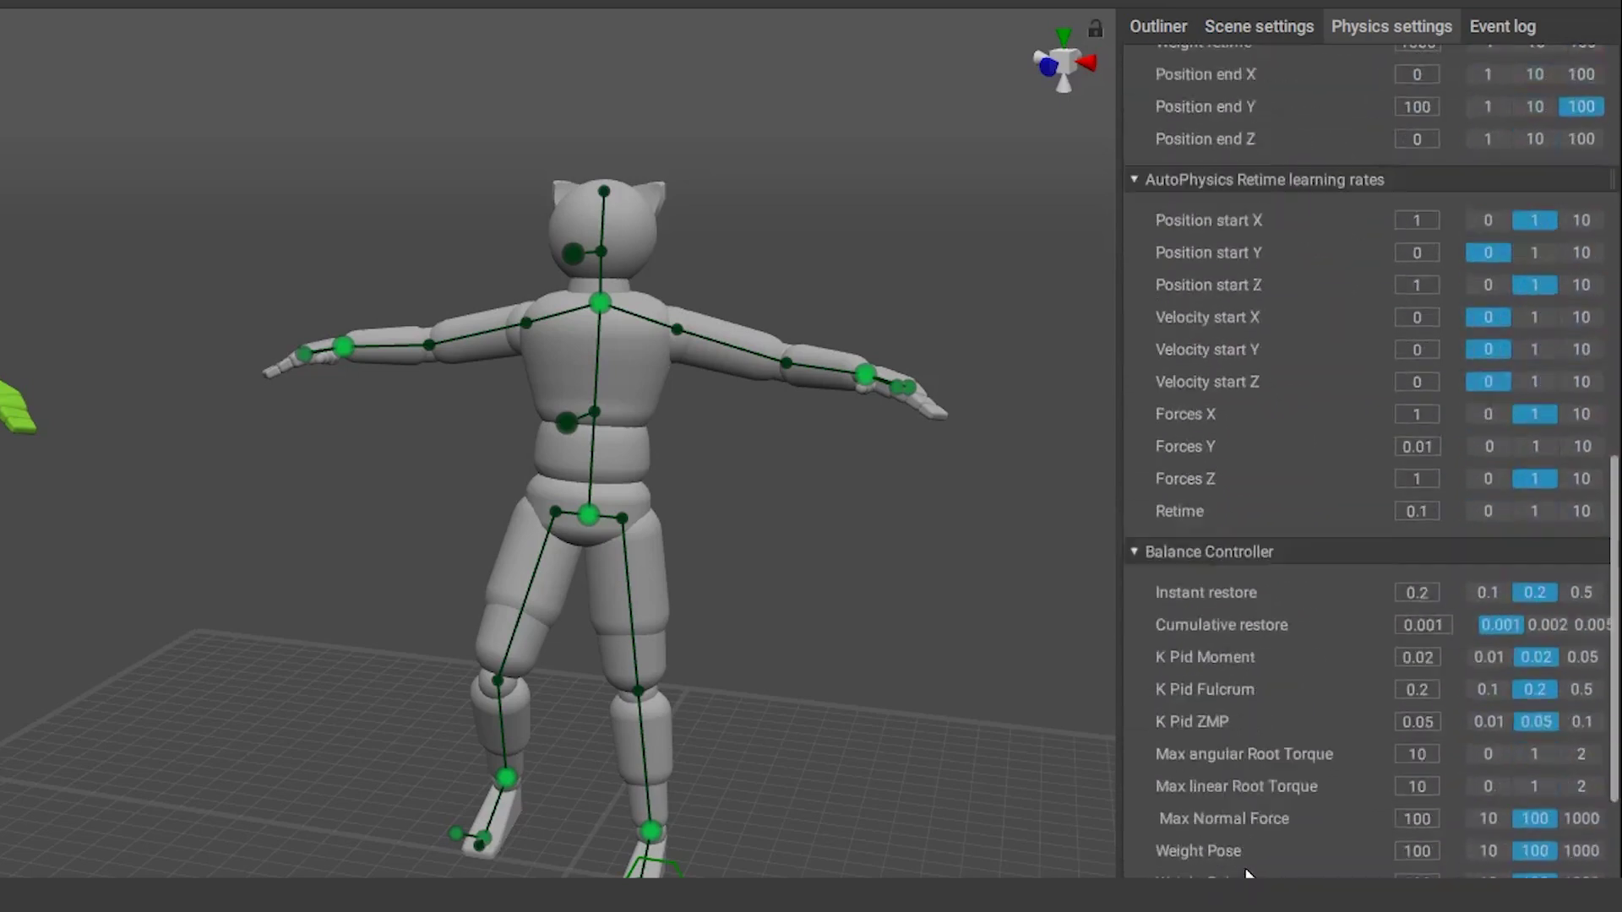
scroll(1247, 874, "down", 4)
scroll(1267, 760, "up", 20)
left_click(1157, 34)
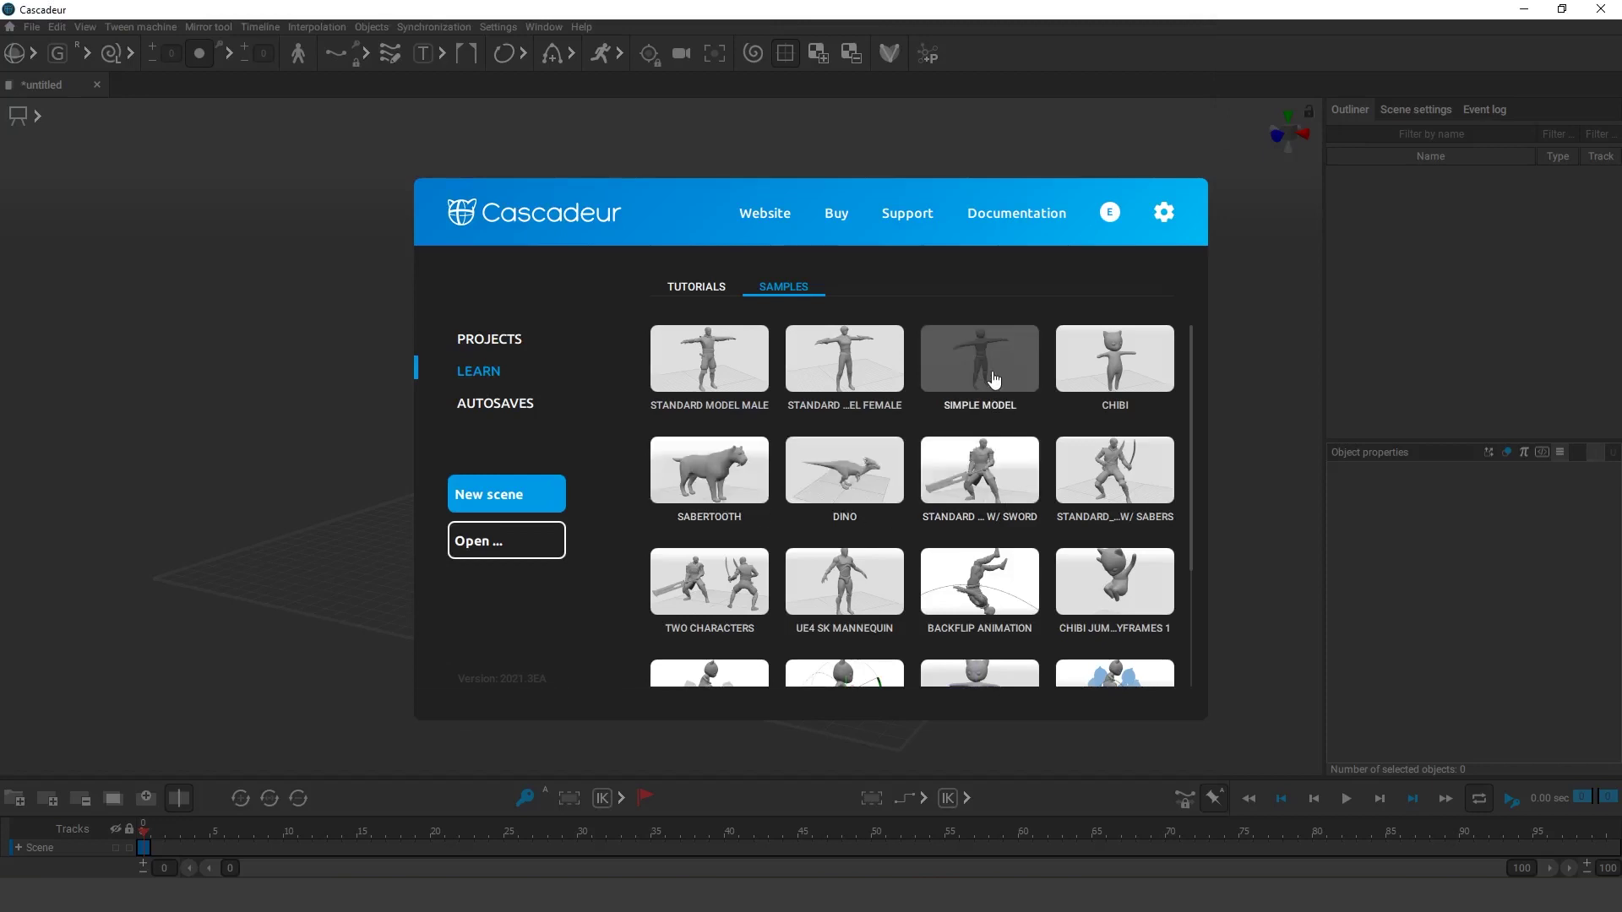
- Open the Simple Model sample scene and view the character straight from behind
left_click(994, 380)
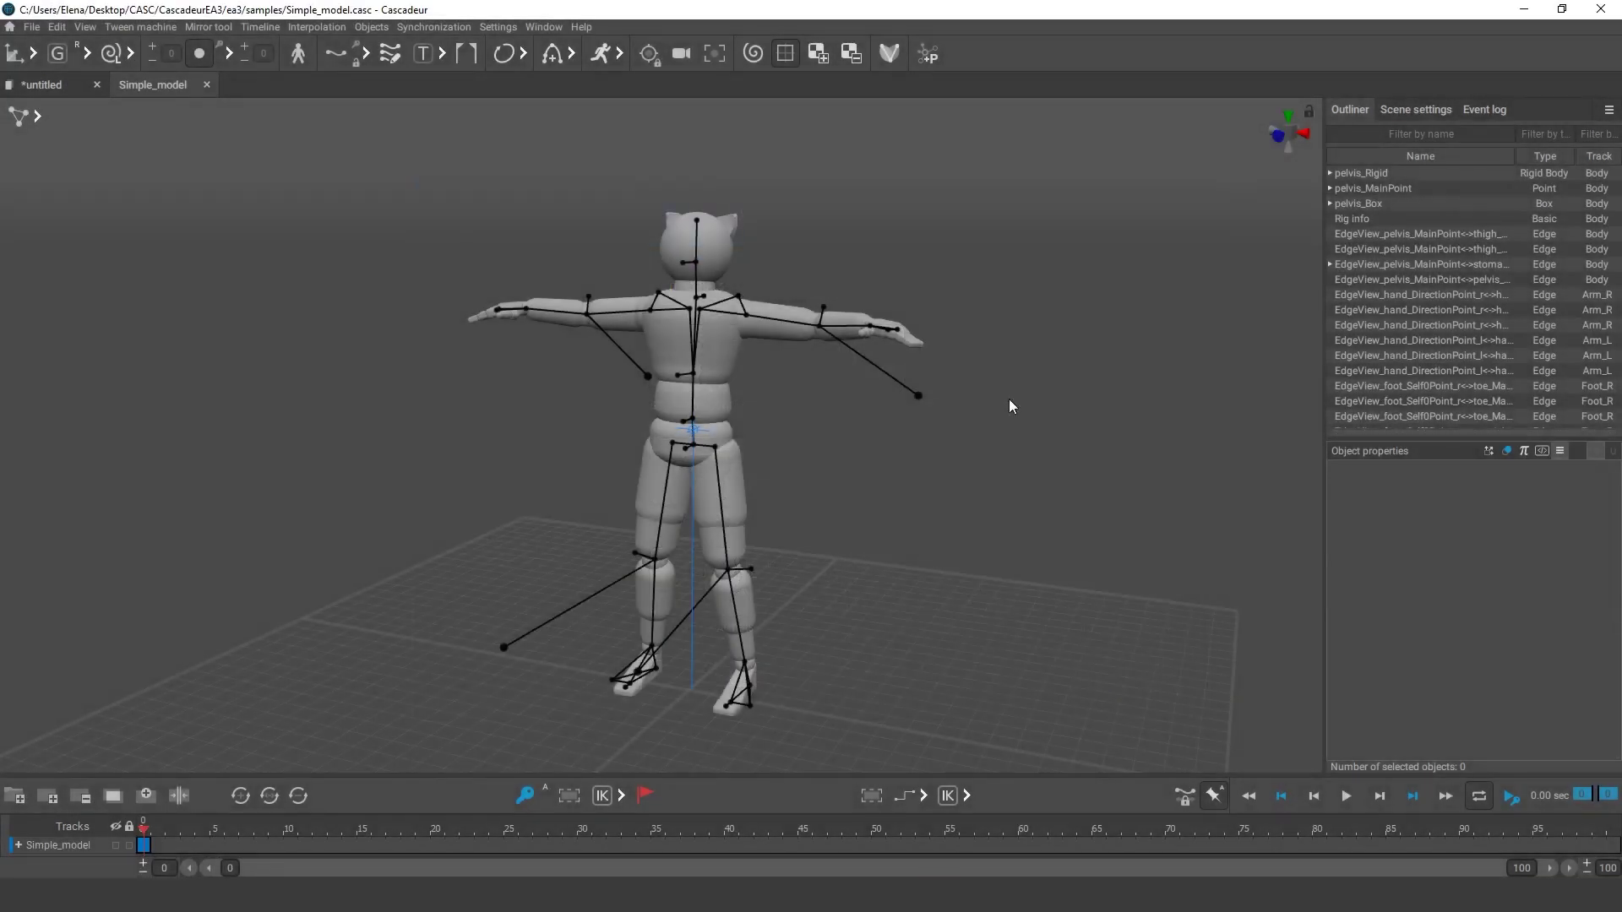
left_click_drag(988, 621, 980, 619, "alt")
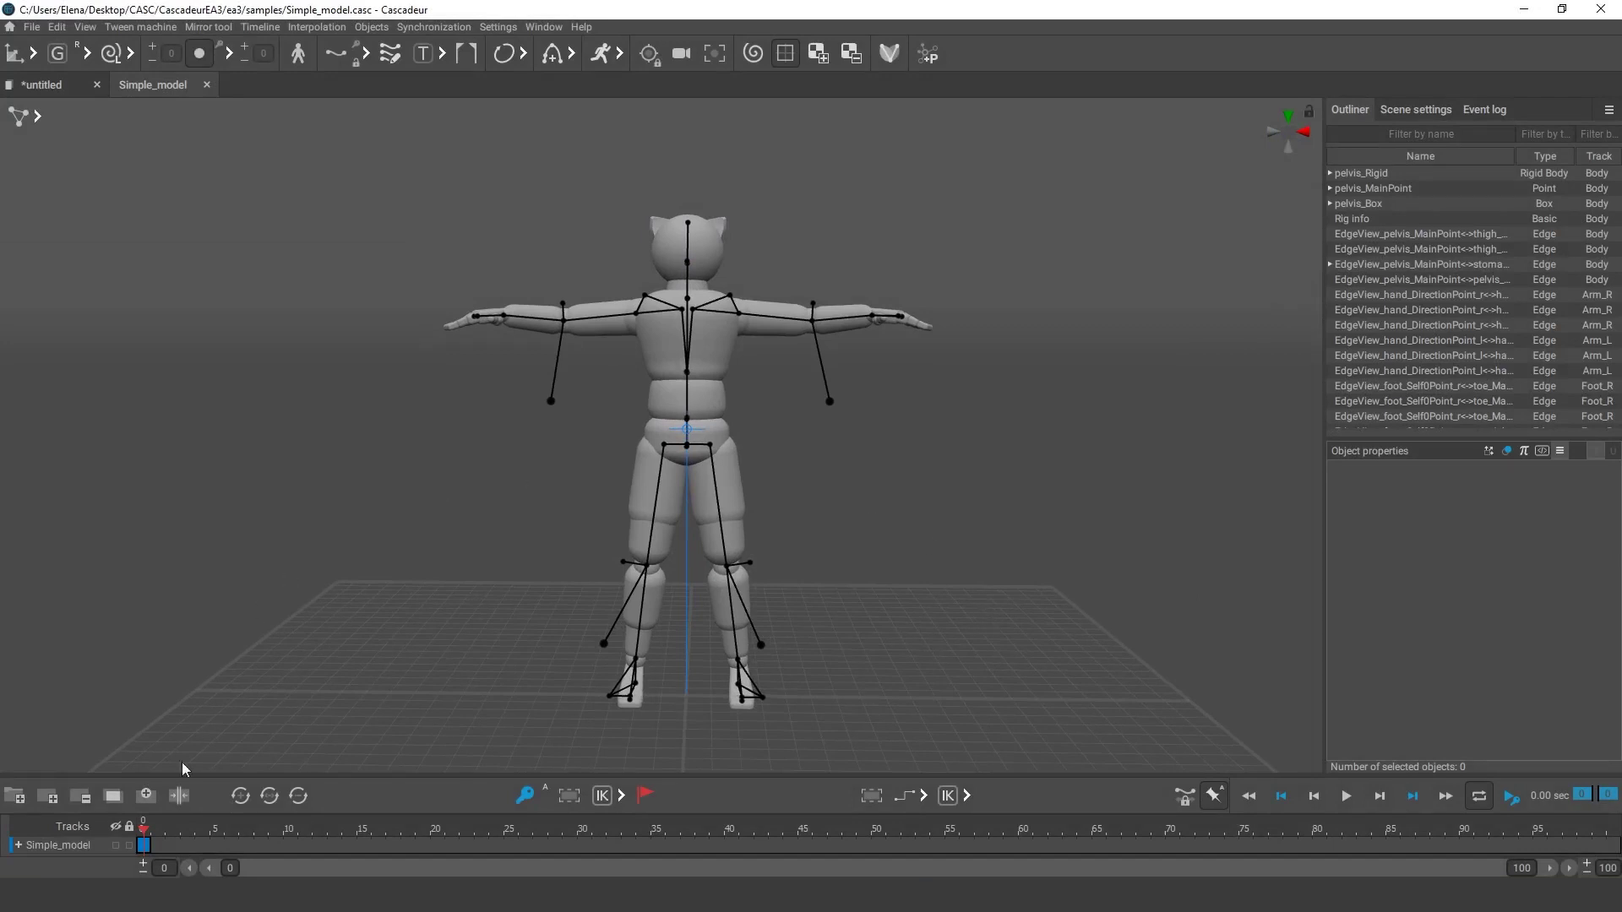
- Add keyframes at frames 10, 20, 30 and 40 of the Simple_model track
left_click(434, 844)
left_click(524, 795)
left_click(585, 845)
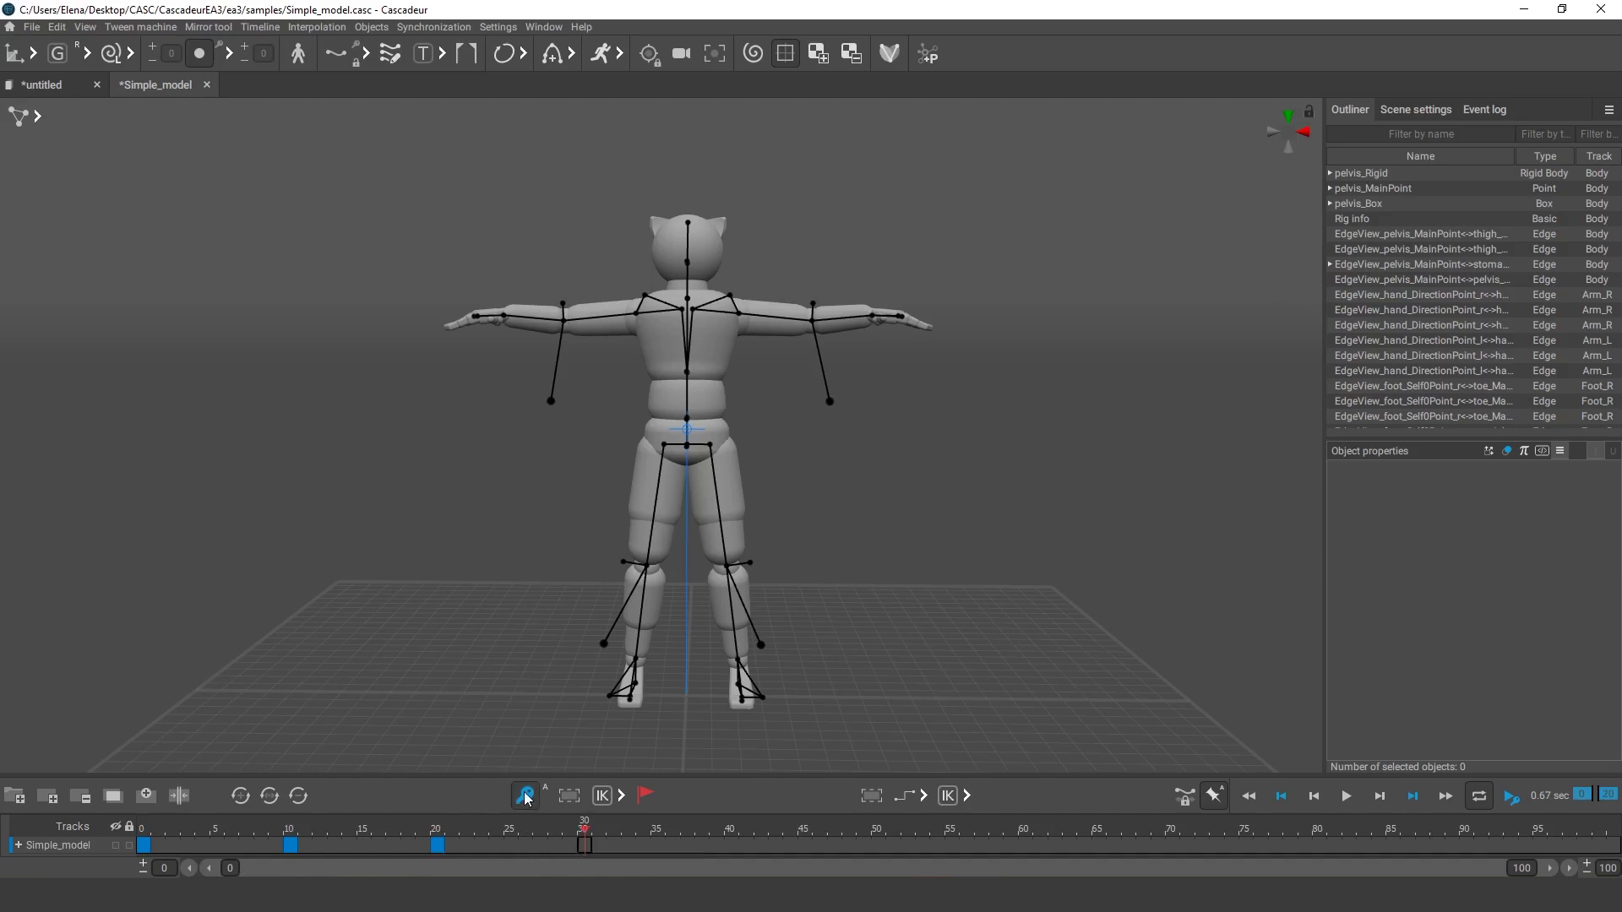
left_click(730, 846)
left_click(528, 797)
- Switch the interpolation between the keyframes from step to a Bezier curve and shorten the visible timeline to frame 40
left_click(923, 795)
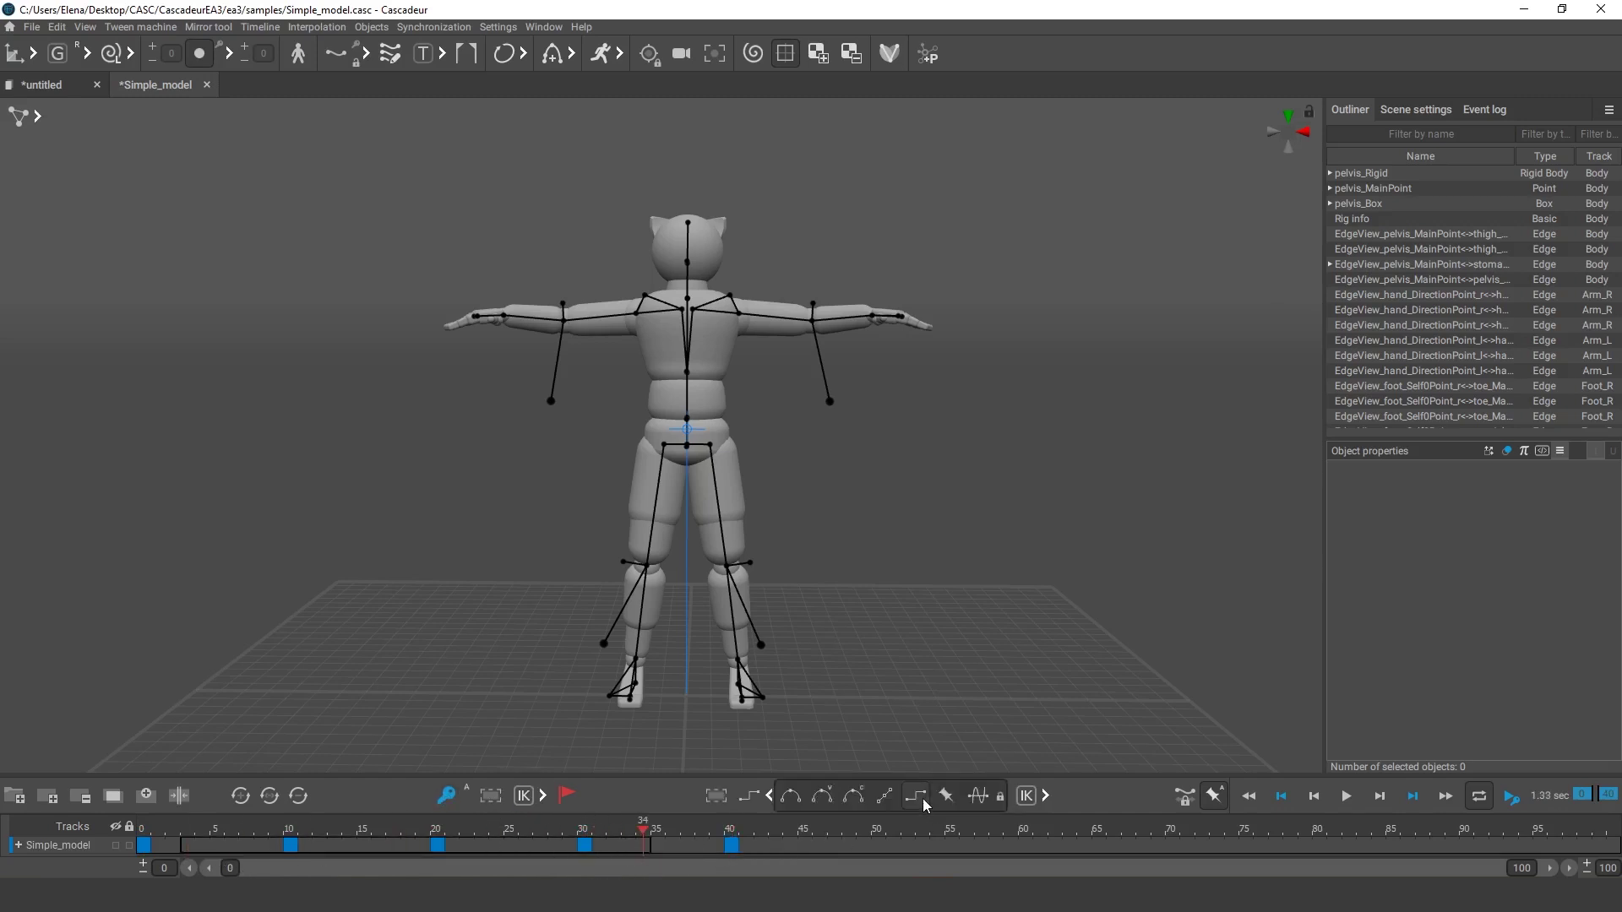
left_click(848, 799)
left_click_drag(1548, 873, 752, 873)
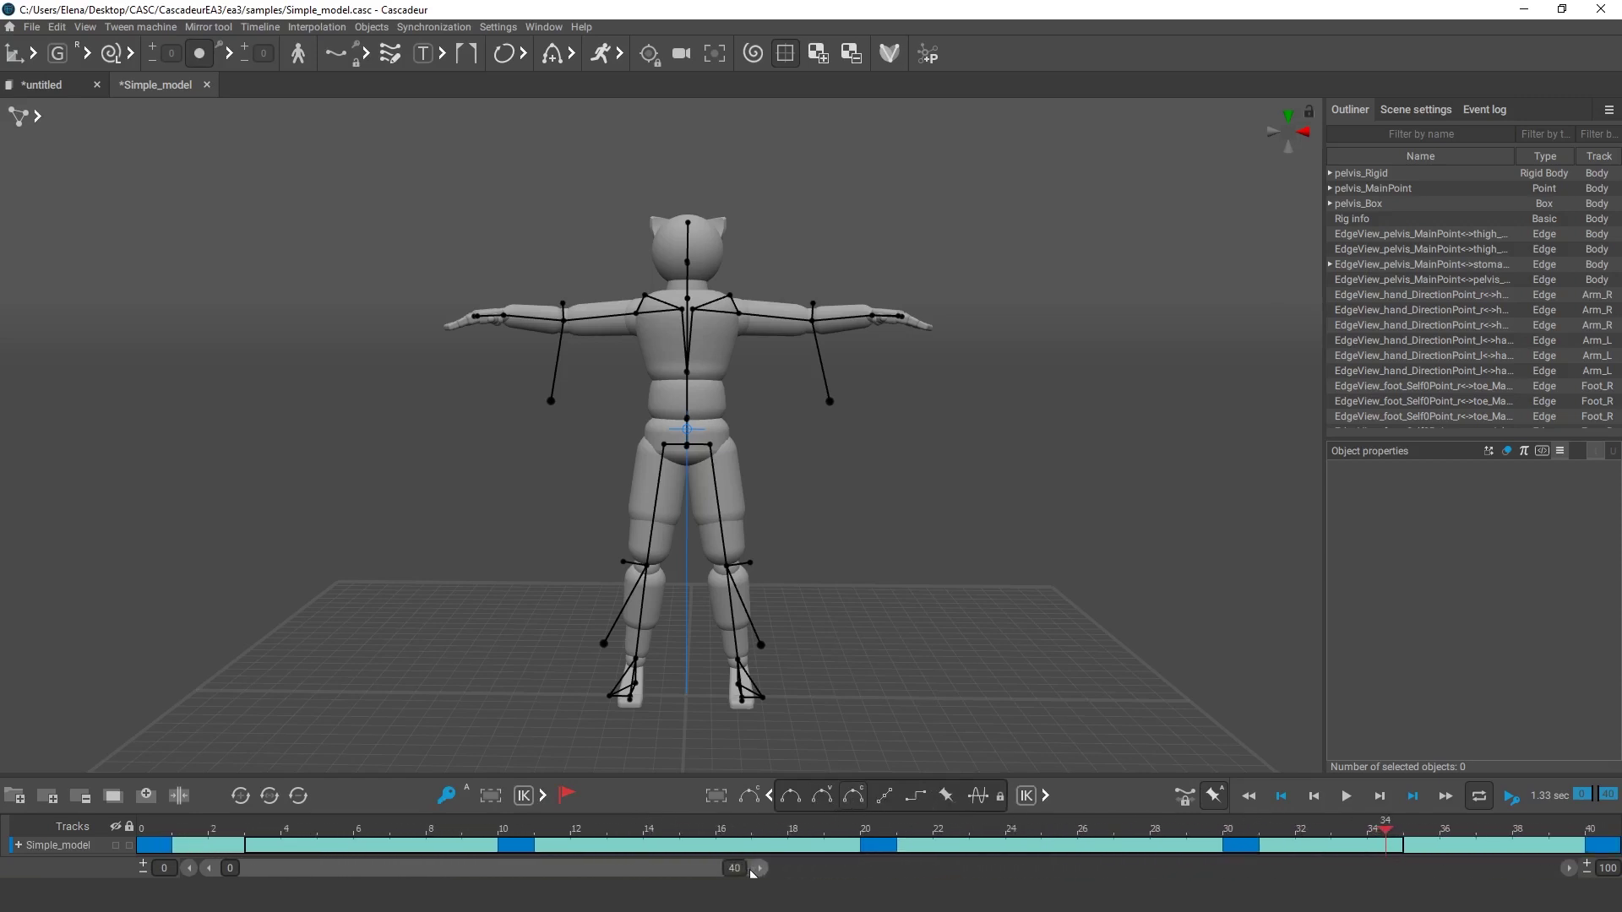
- Turn on AutoPhysics for the T-posed character and examine the green support outline around its feet
left_click(601, 55)
middle_click_drag(446, 630, 672, 645)
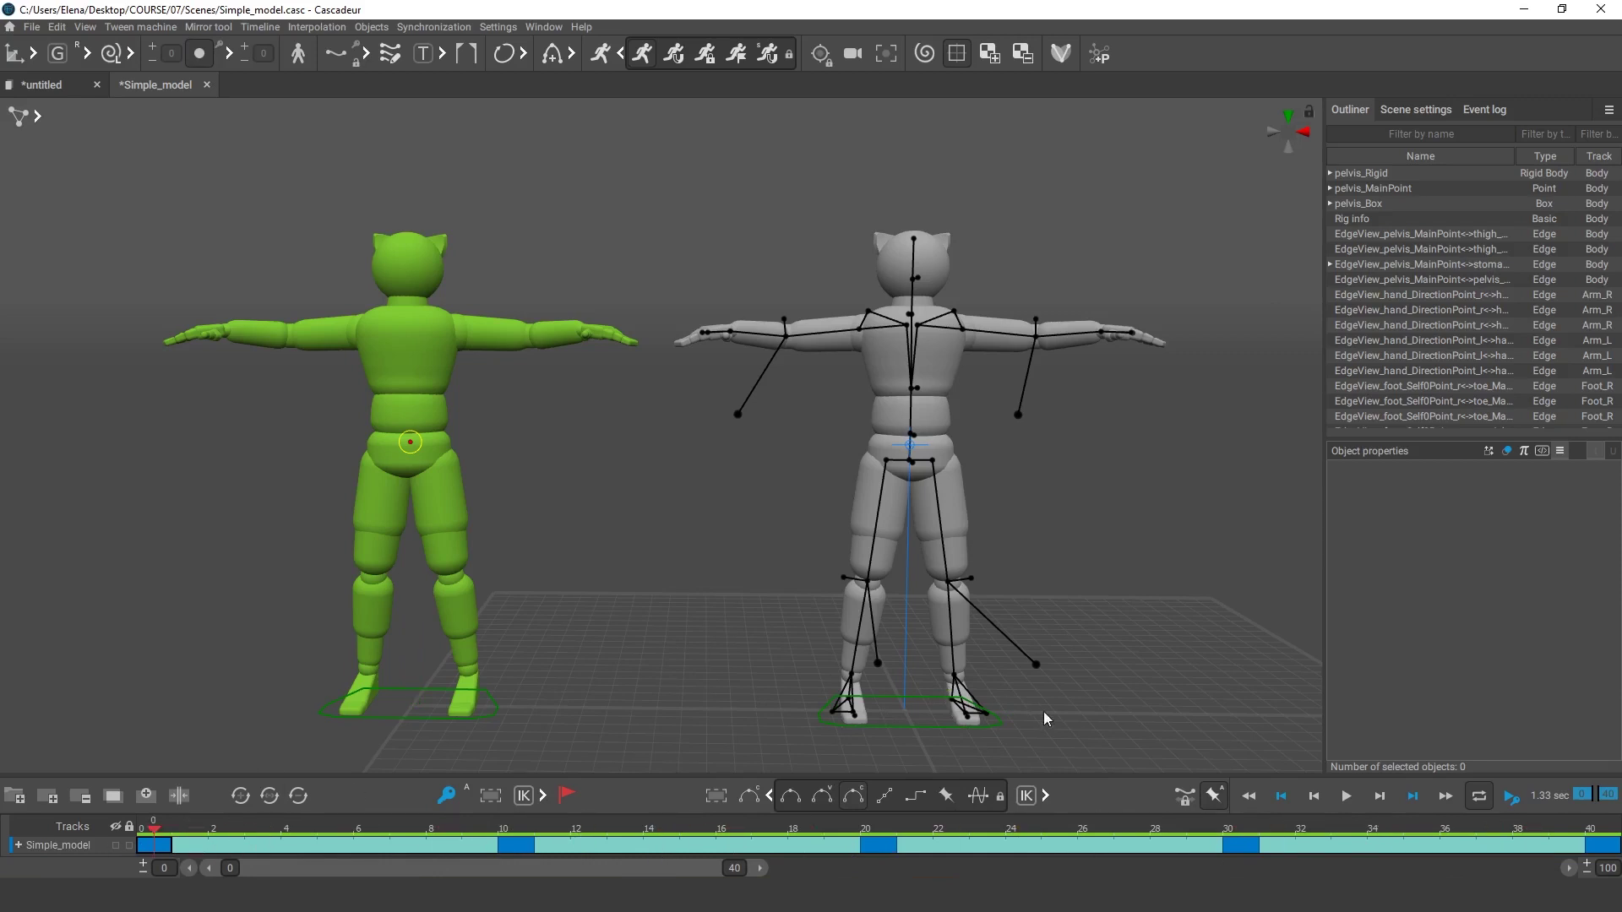
middle_click_drag(1042, 711, 684, 485, "alt")
right_click_drag(794, 583, 978, 678, "alt")
left_click_drag(978, 677, 738, 687, "alt")
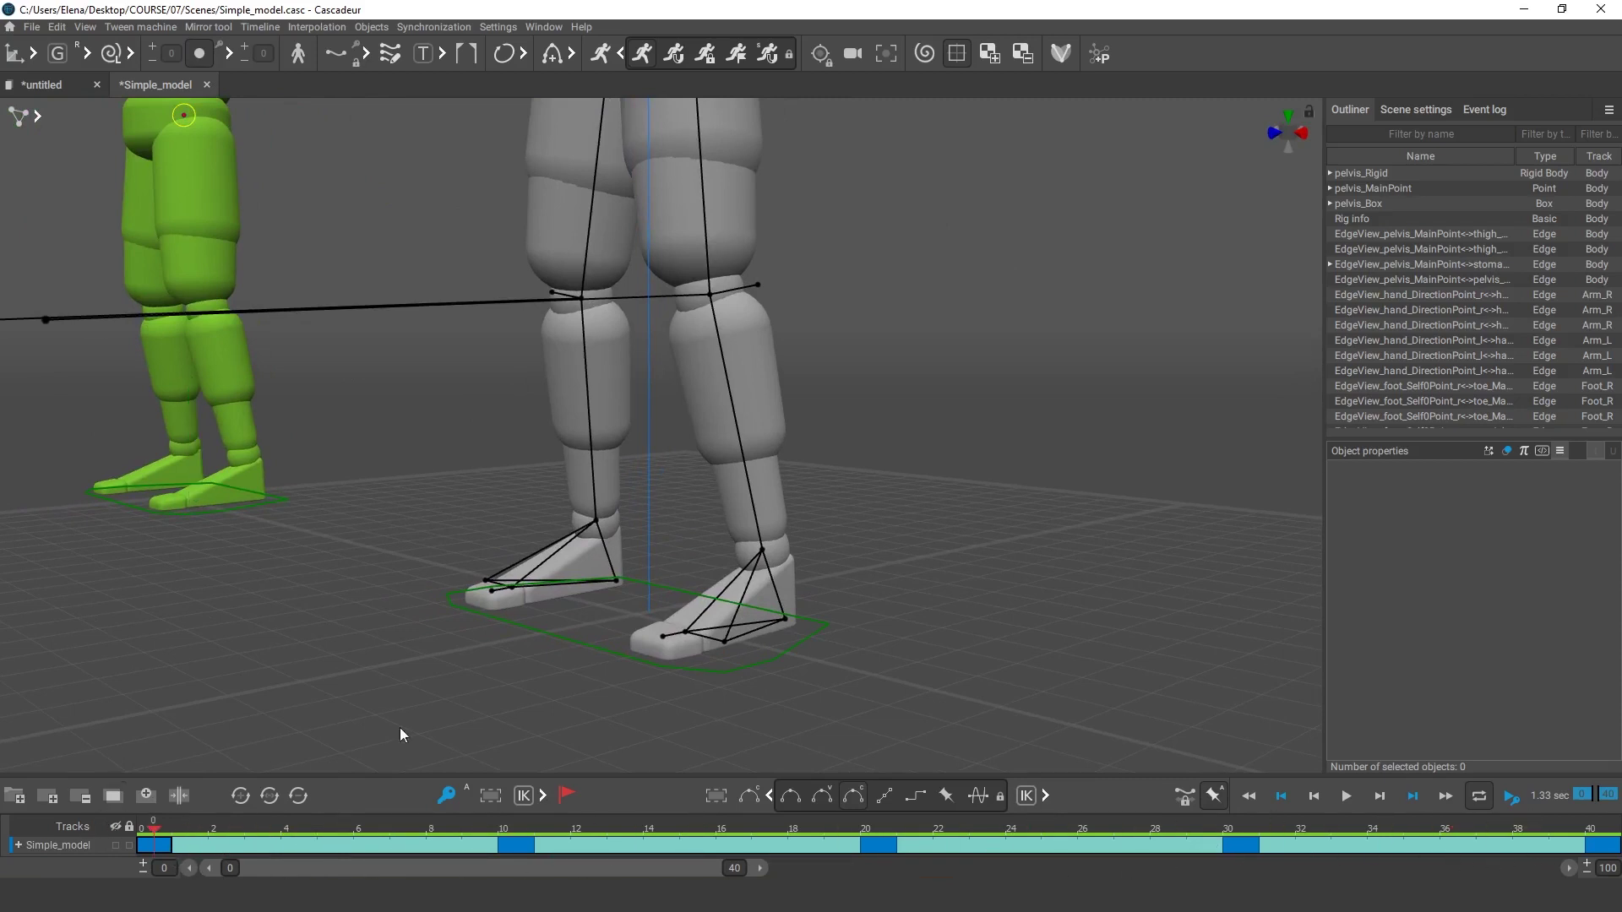
middle_click_drag(535, 708, 584, 726, "alt")
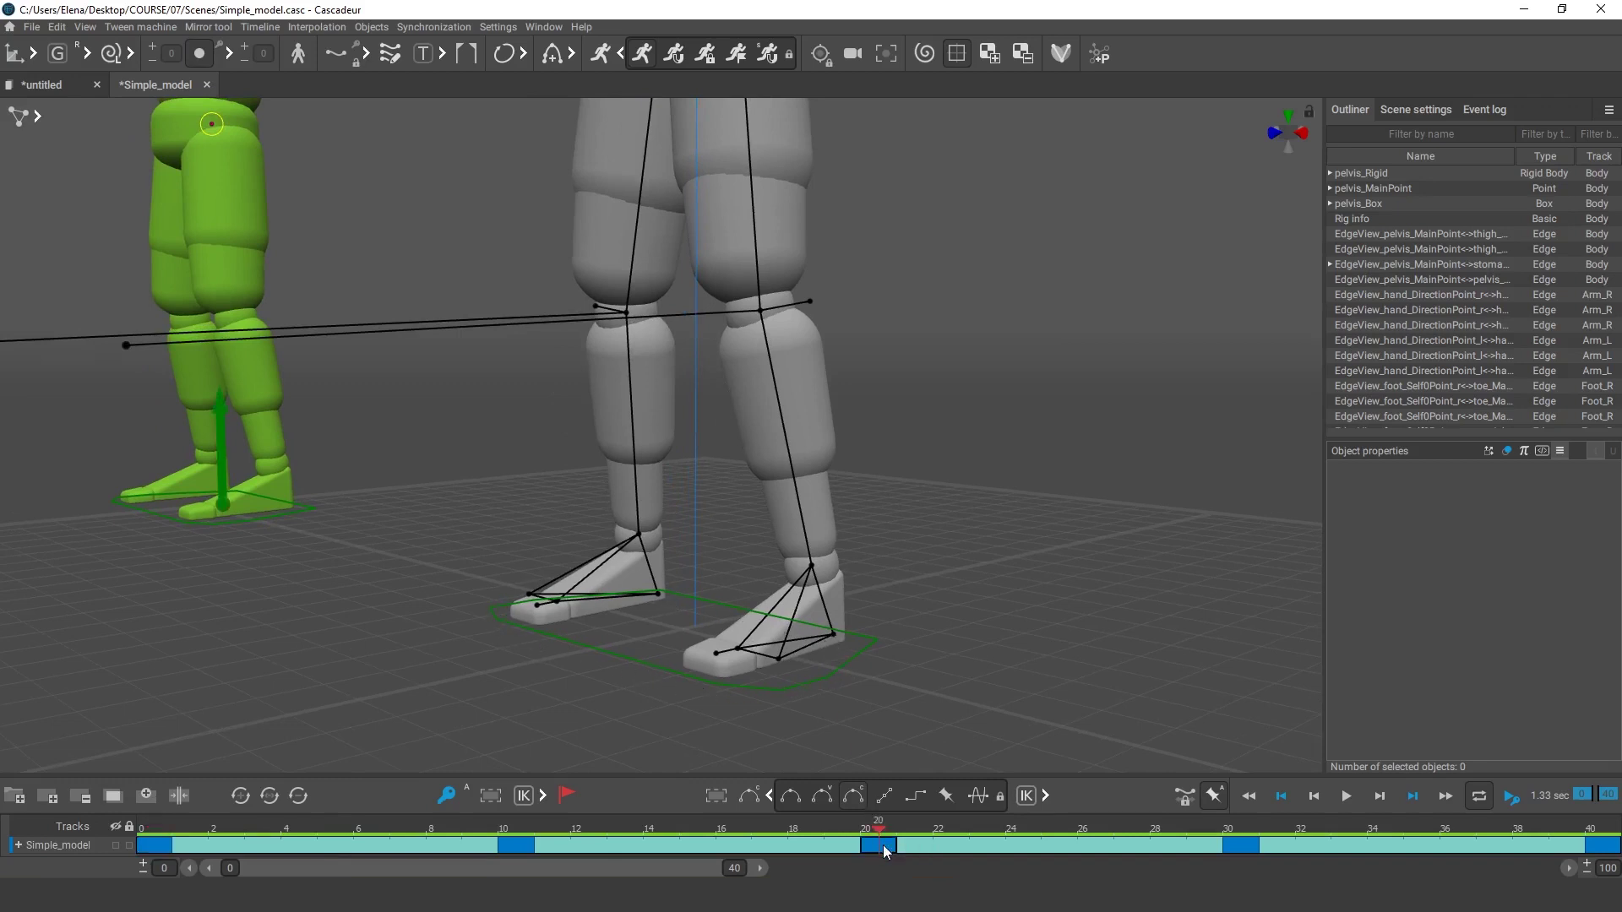
- Lift the character's left foot off the floor at frame 20, bending the knee
left_click(812, 566)
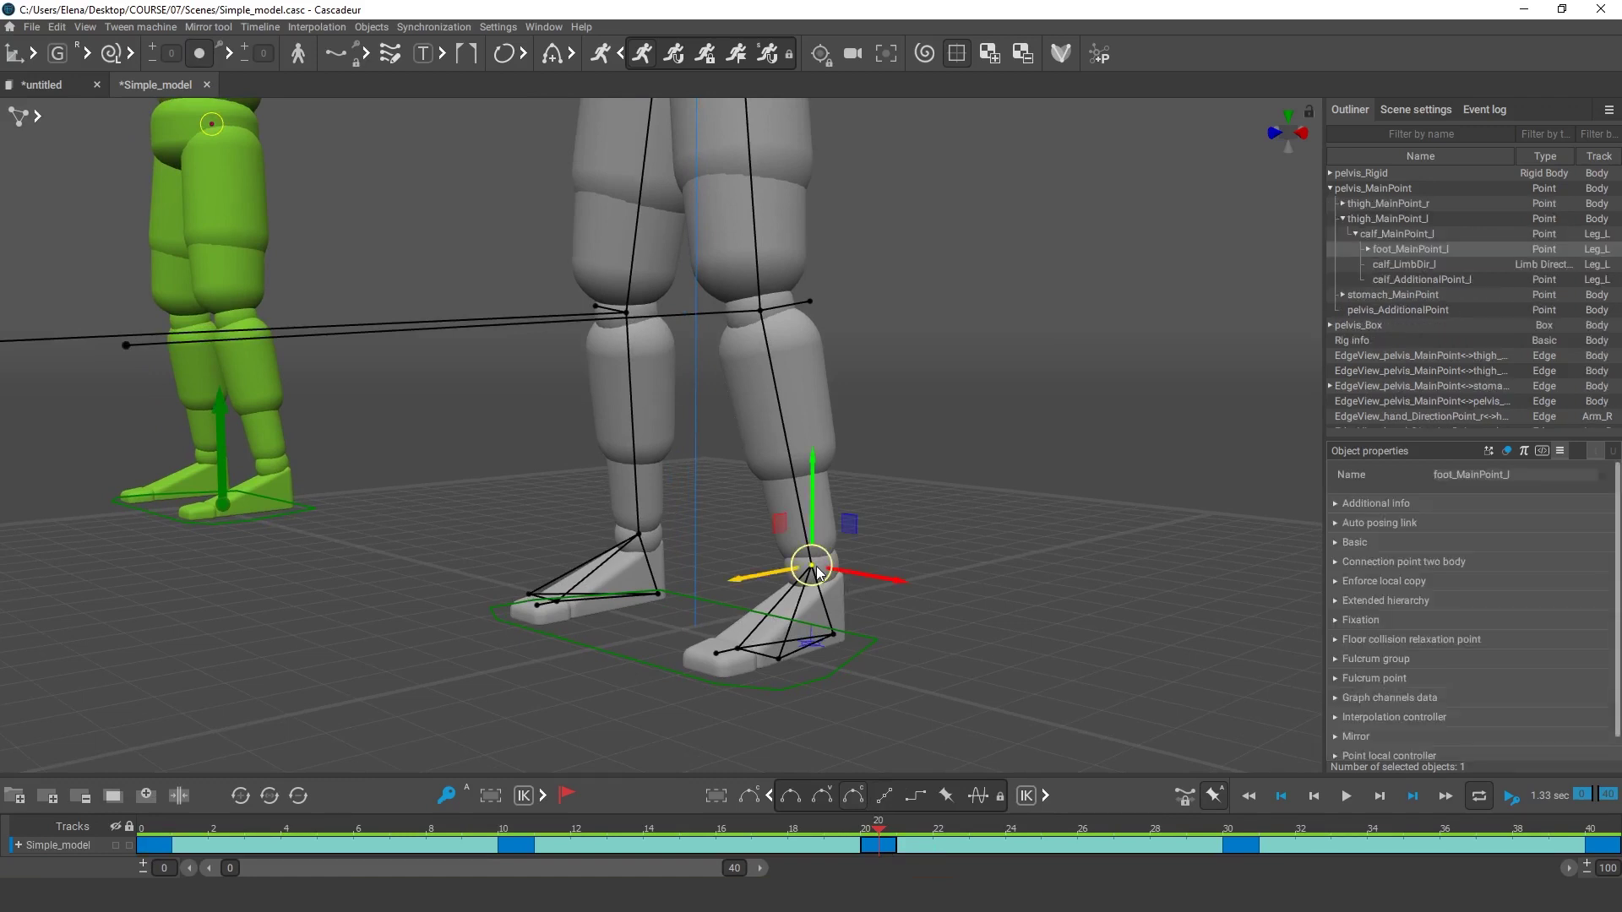
double_click(816, 567)
left_click_drag(816, 566, 745, 478)
key("e")
left_click(524, 540)
- Scrub through the timeline to examine the green double's support area and force arrow while the left foot lifts
left_click(167, 831)
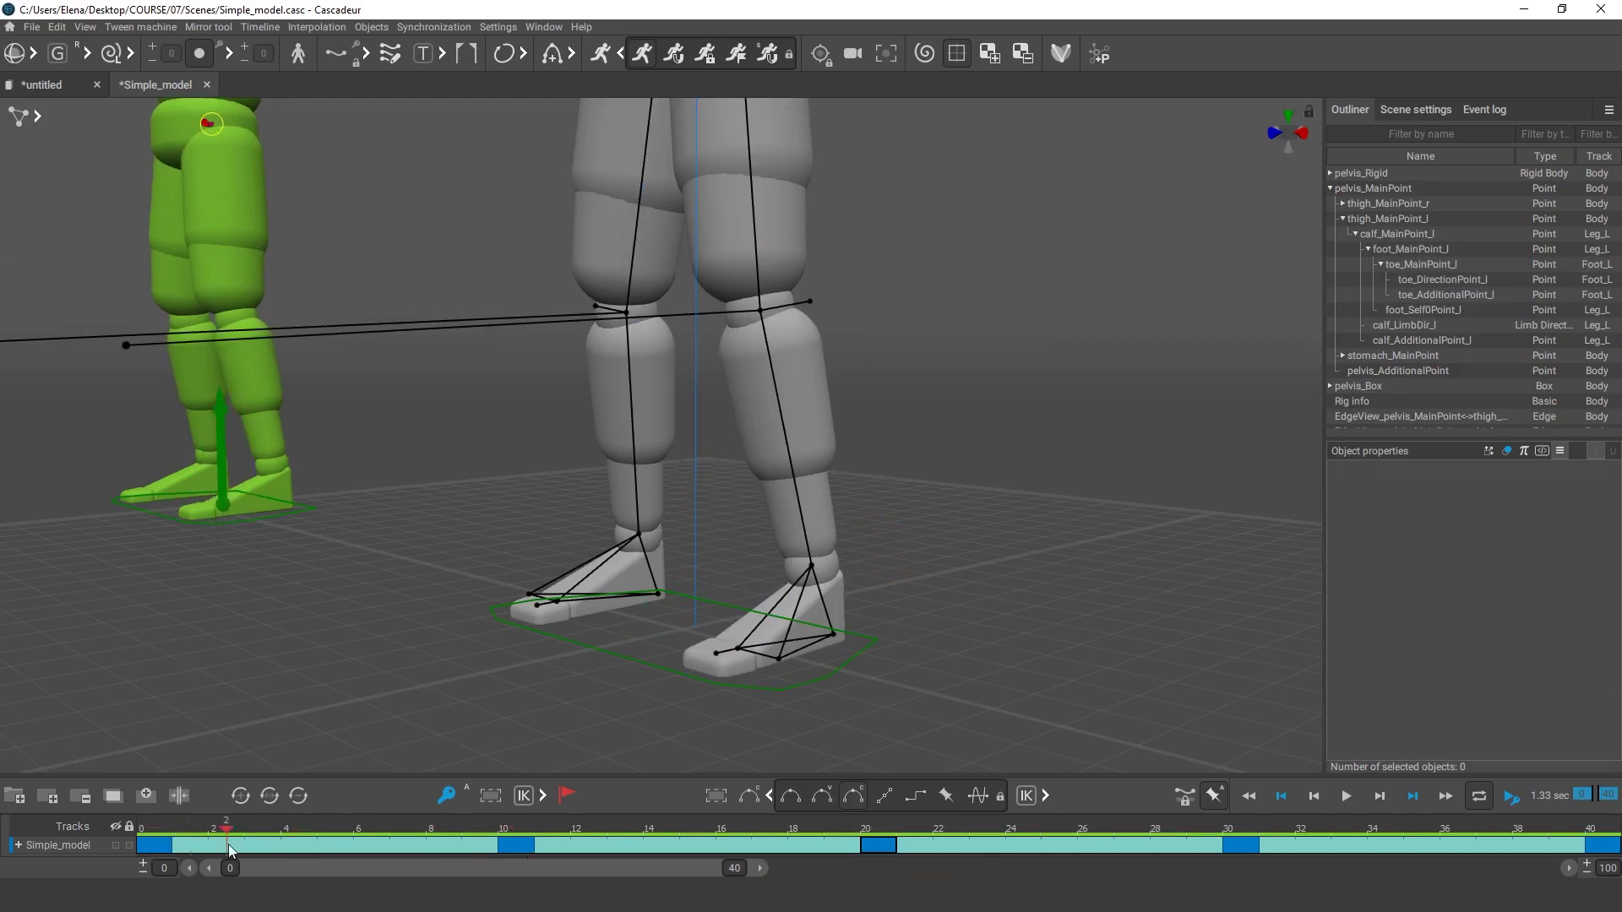
left_click_drag(520, 848, 1457, 873)
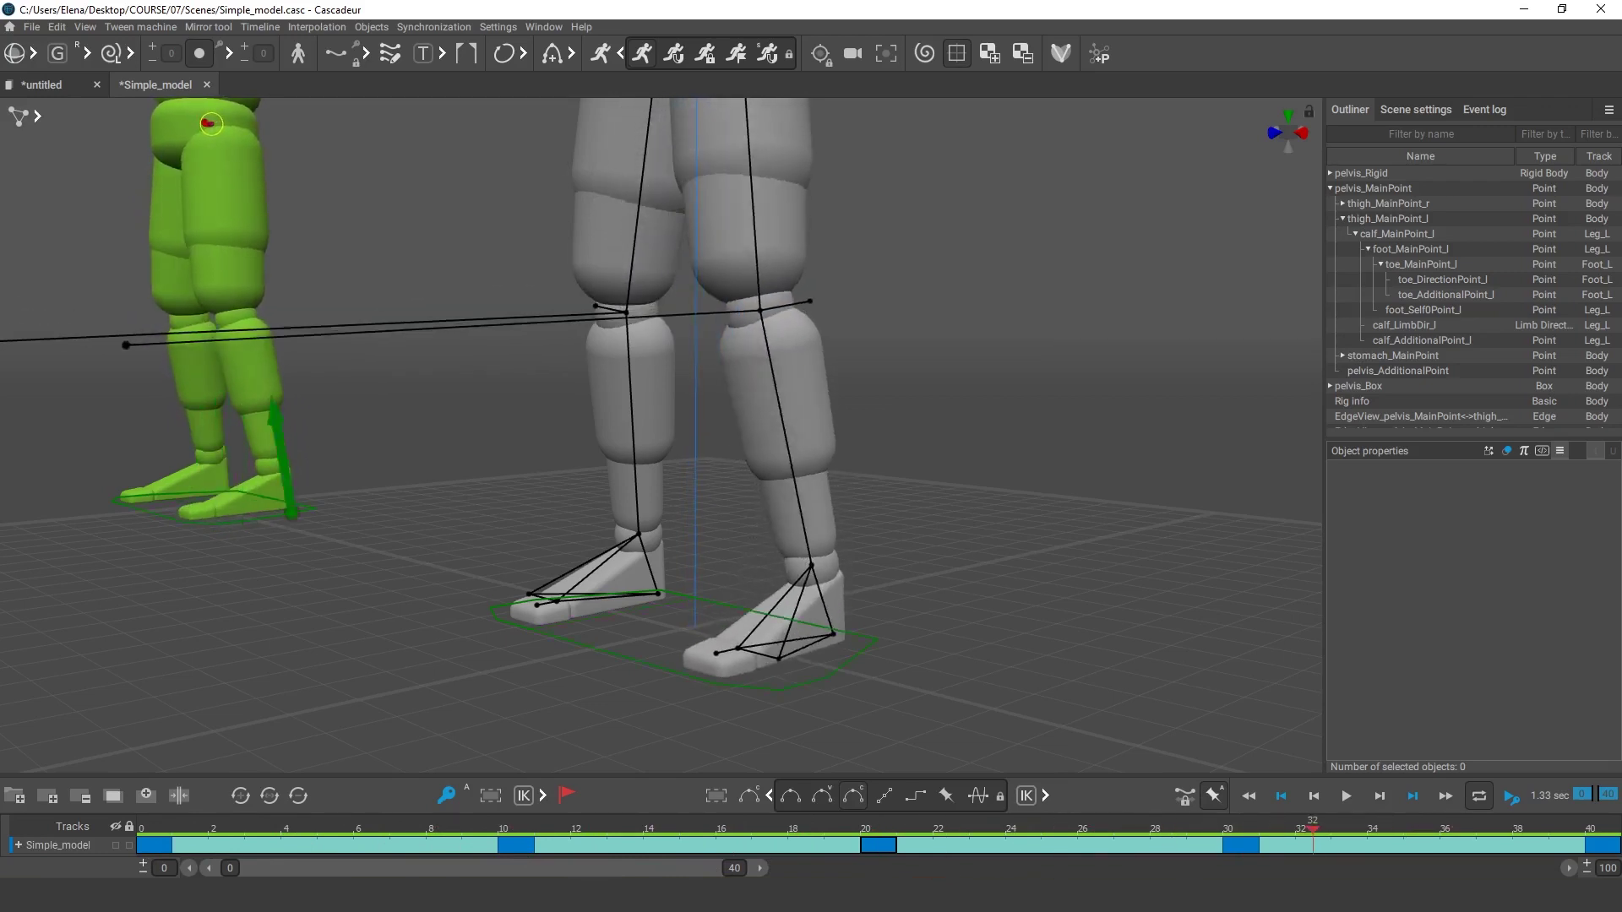
left_click_drag(1313, 873, 515, 874)
scroll(407, 436, "down", 4)
middle_click_drag(407, 437, 509, 682, "alt")
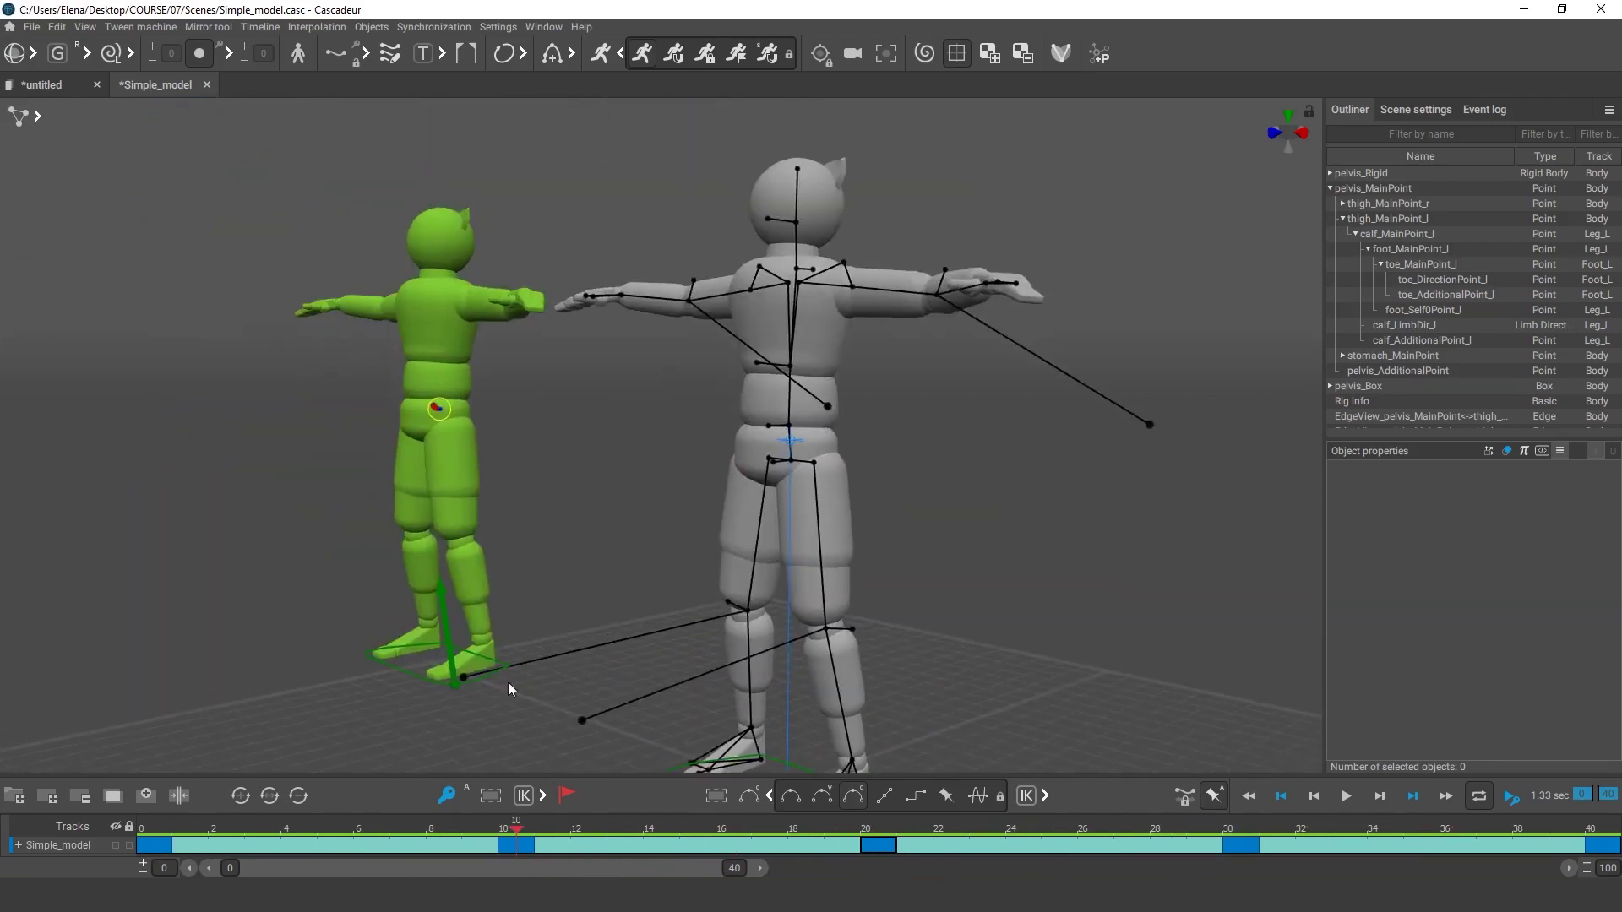
left_click_drag(508, 681, 401, 509, "alt")
left_click_drag(520, 831, 878, 869)
- Move the green double onto the character and compare the two from directly behind between frames 10 and 20
left_click_drag(295, 453, 843, 536)
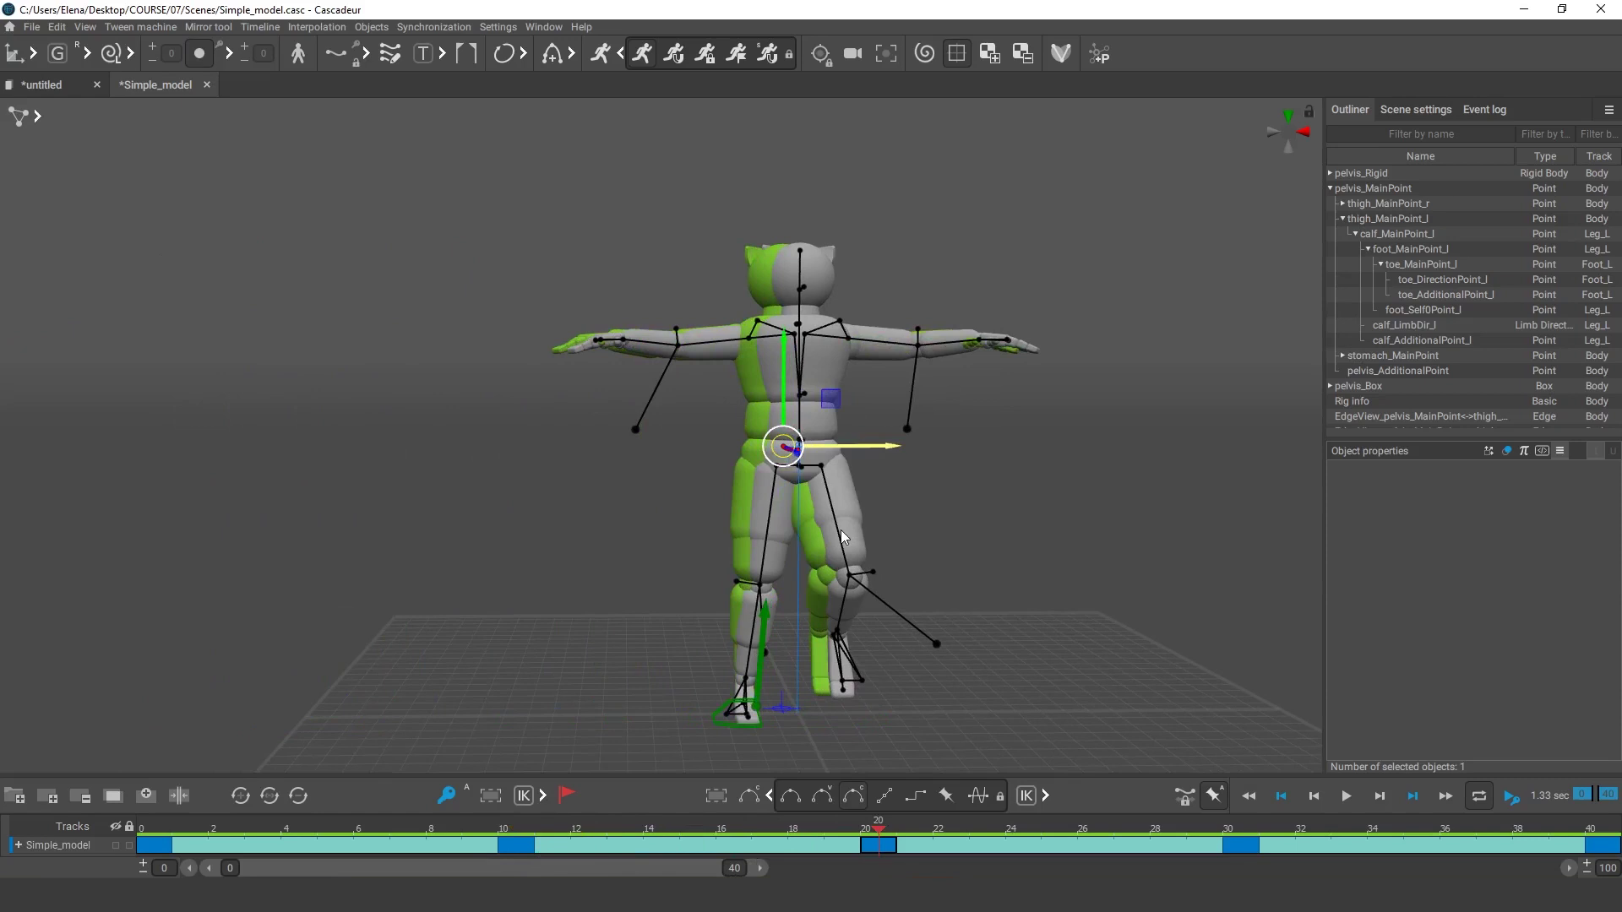
left_click(1288, 133)
middle_click_drag(1024, 543, 817, 521, "alt")
left_click_drag(516, 829, 878, 853)
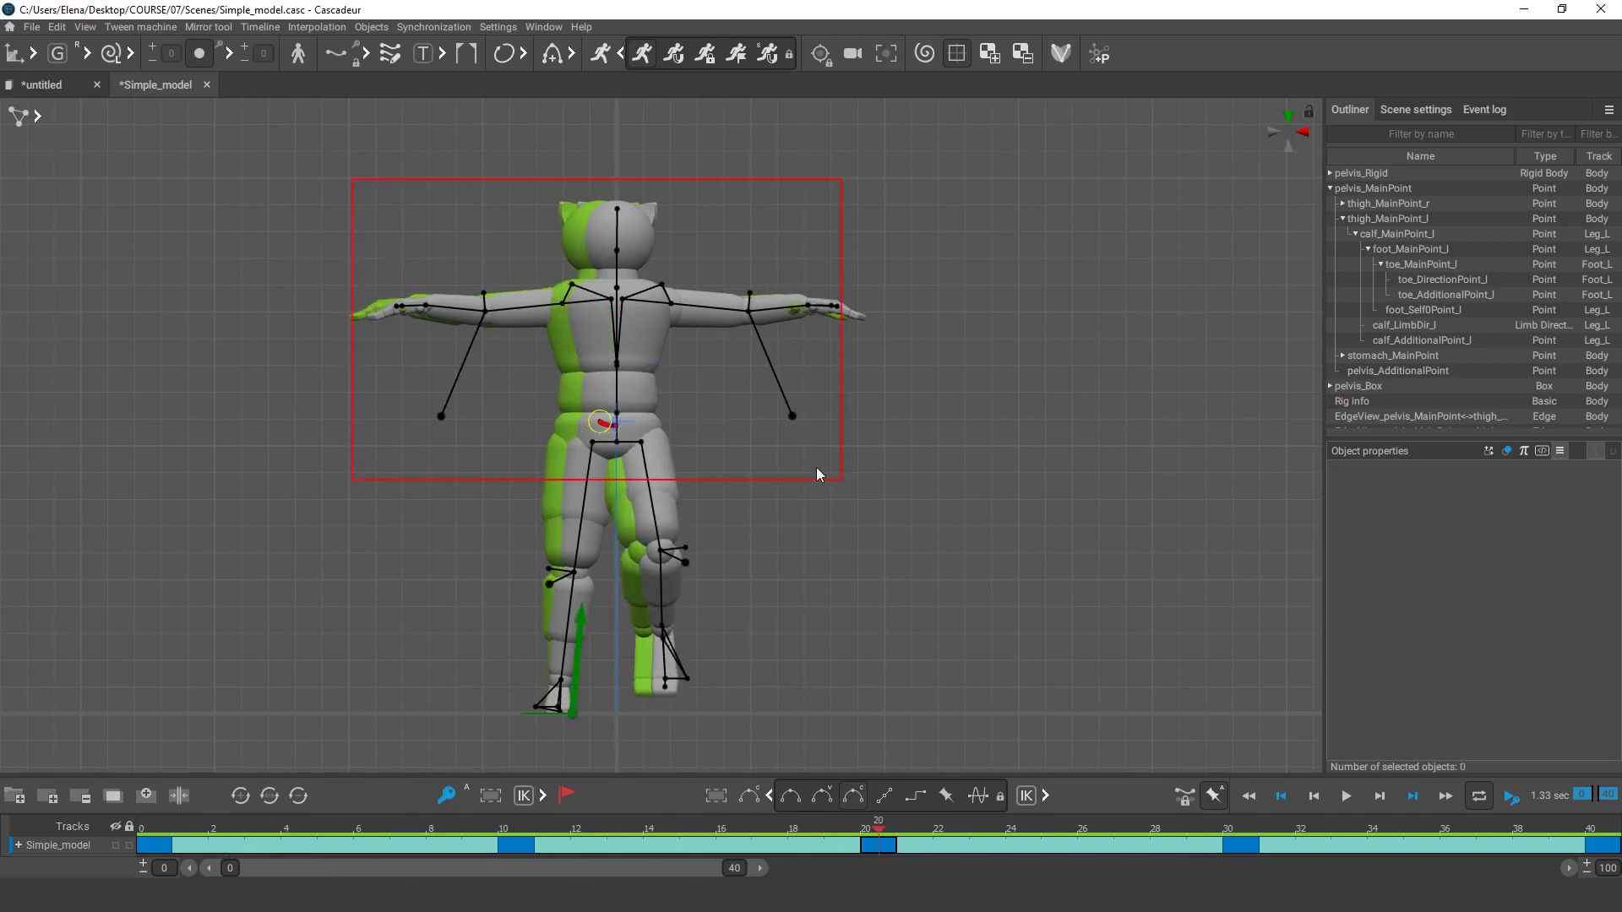
- Lower the upper body and pelvis points slightly at frame 20 and tilt them toward the raised left leg
left_click_drag(817, 468, 841, 479)
left_click_drag(633, 379, 637, 405)
key("e")
left_click_drag(720, 453, 716, 513)
left_click(796, 566)
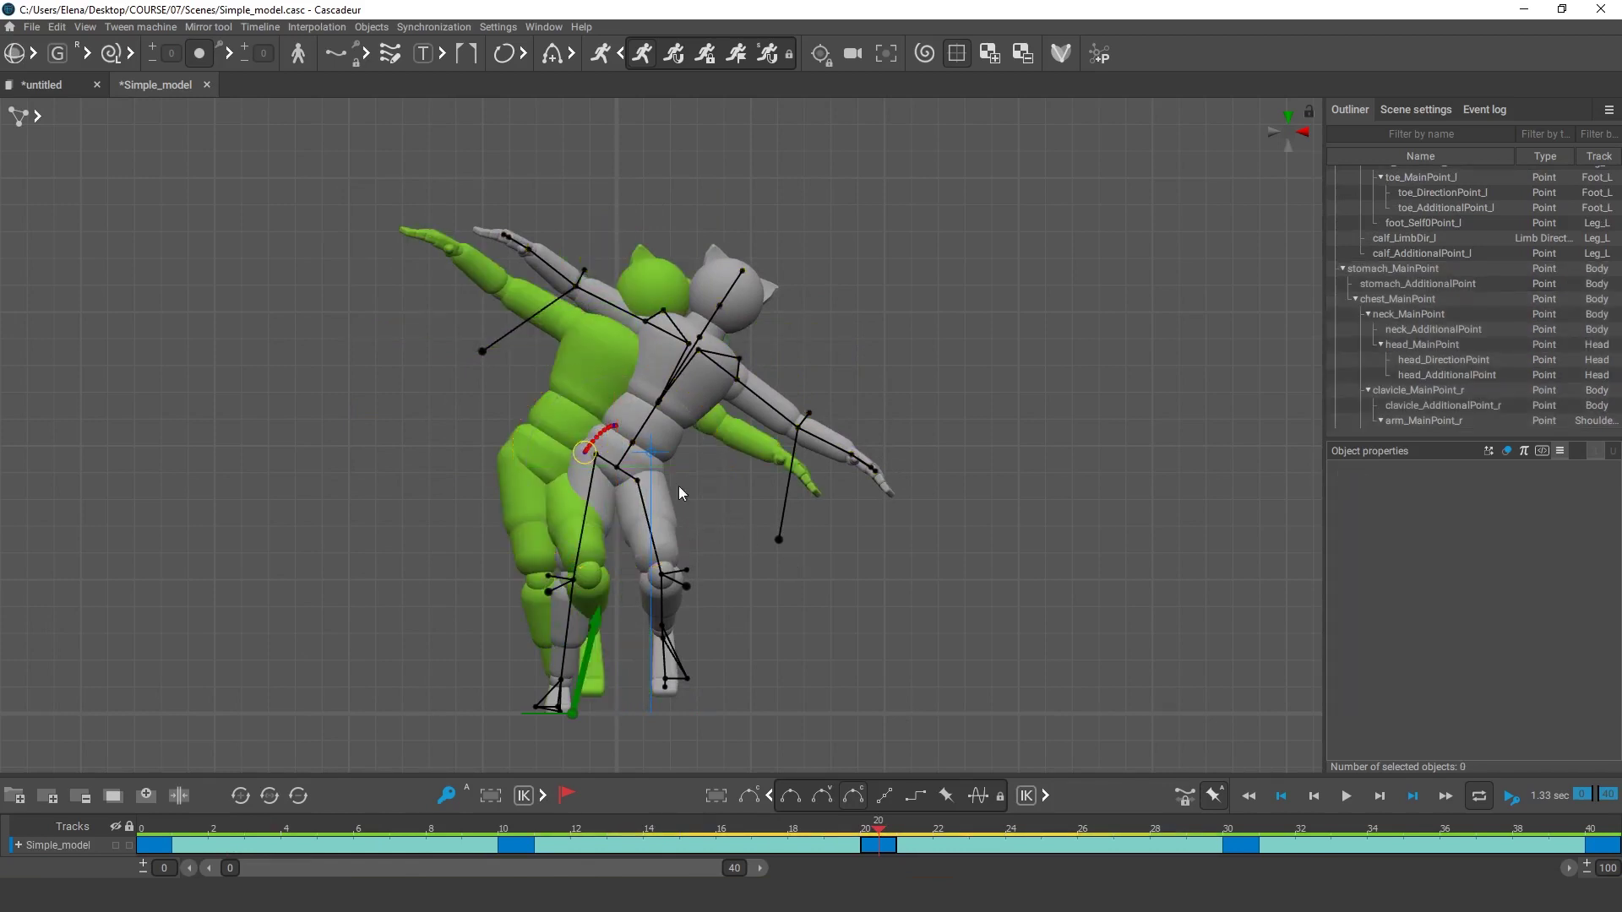
- Scrub the tilted motion from frame 0 to frame 20 and move the green double clear of the character
left_click(149, 829)
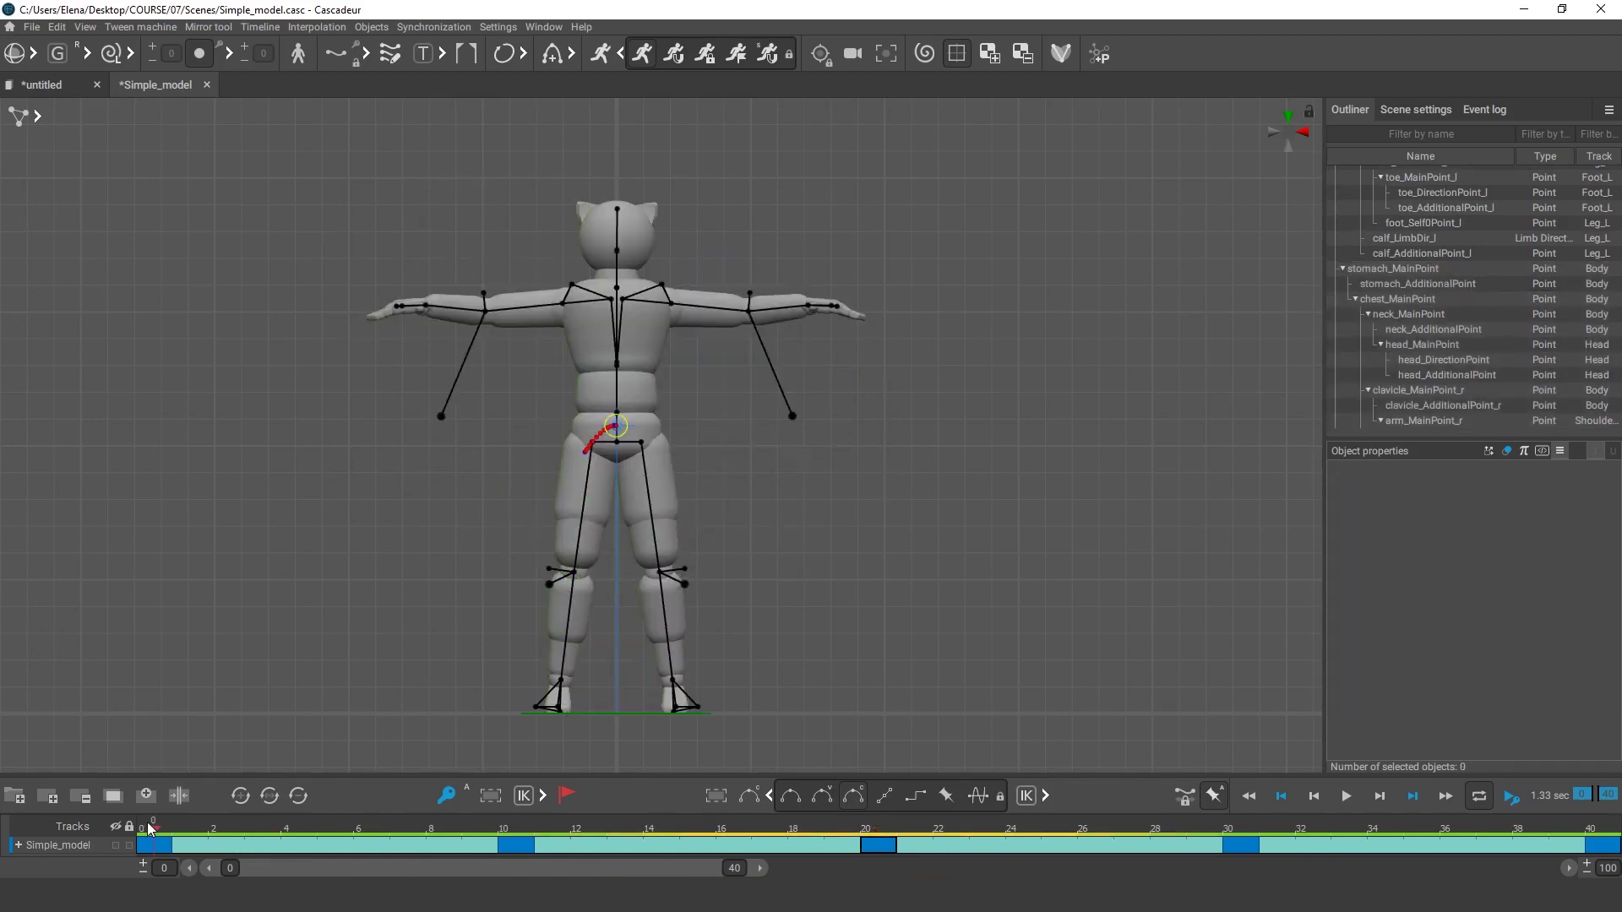
left_click_drag(252, 850, 371, 845)
left_click(870, 831)
key("w")
left_click_drag(639, 447, 206, 486)
- Rotate the upper body points back to an upright position at frame 20
left_click(347, 544)
left_click_drag(894, 534, 909, 537)
key("e")
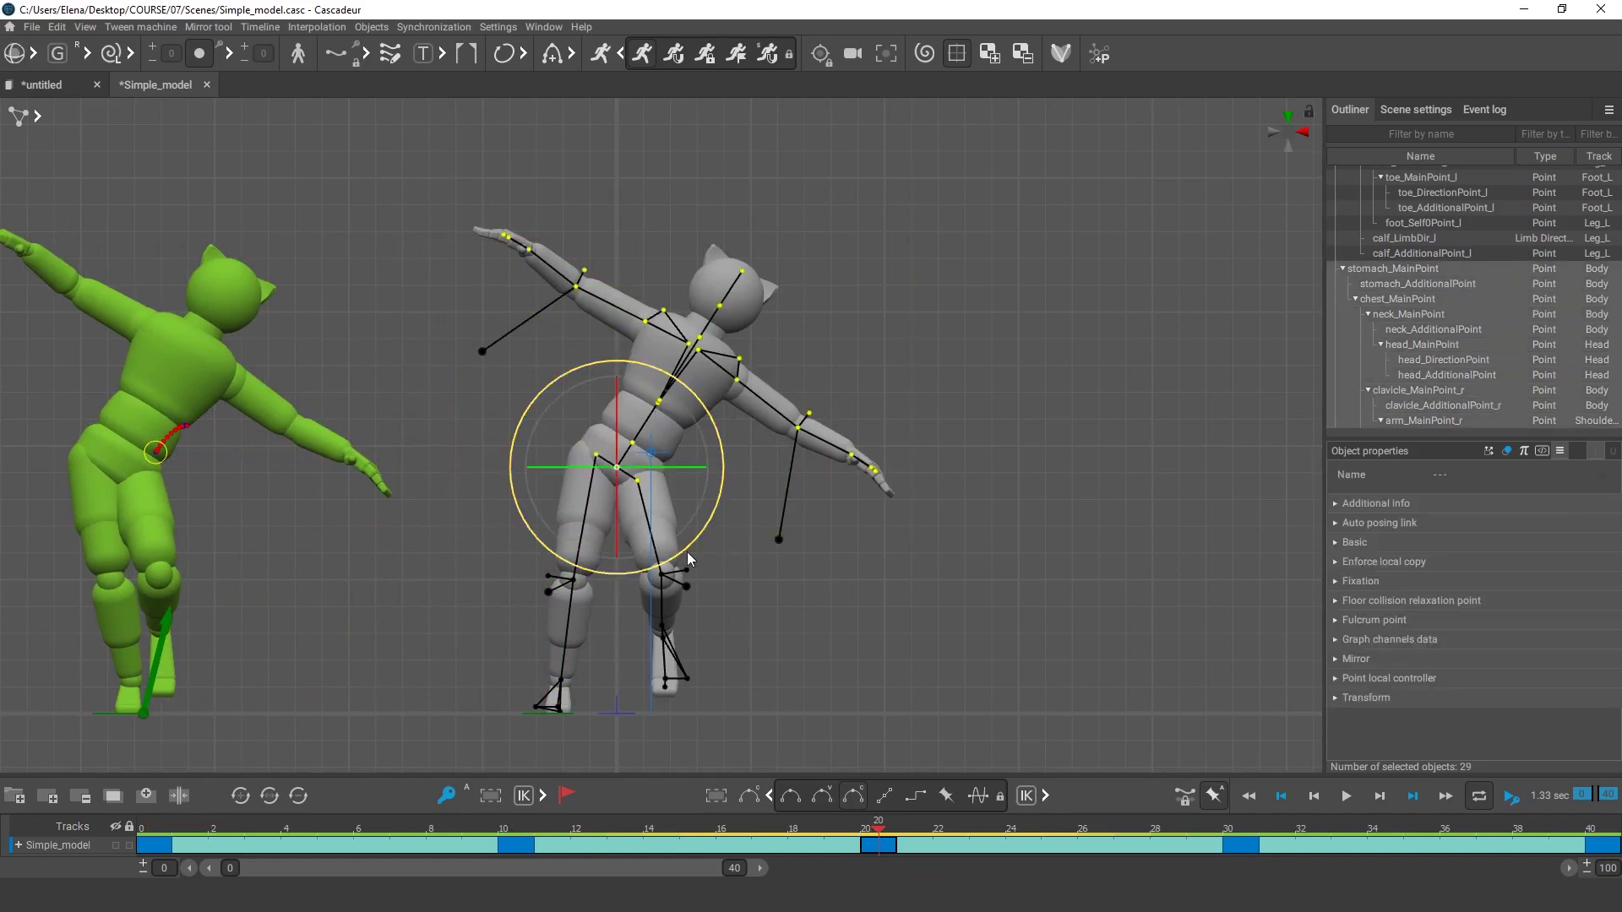
left_click_drag(687, 550, 705, 503)
- Move the character's left foot away from the right foot at frame 20
left_click_drag(633, 709, 694, 618)
left_click(518, 825)
left_click(871, 831)
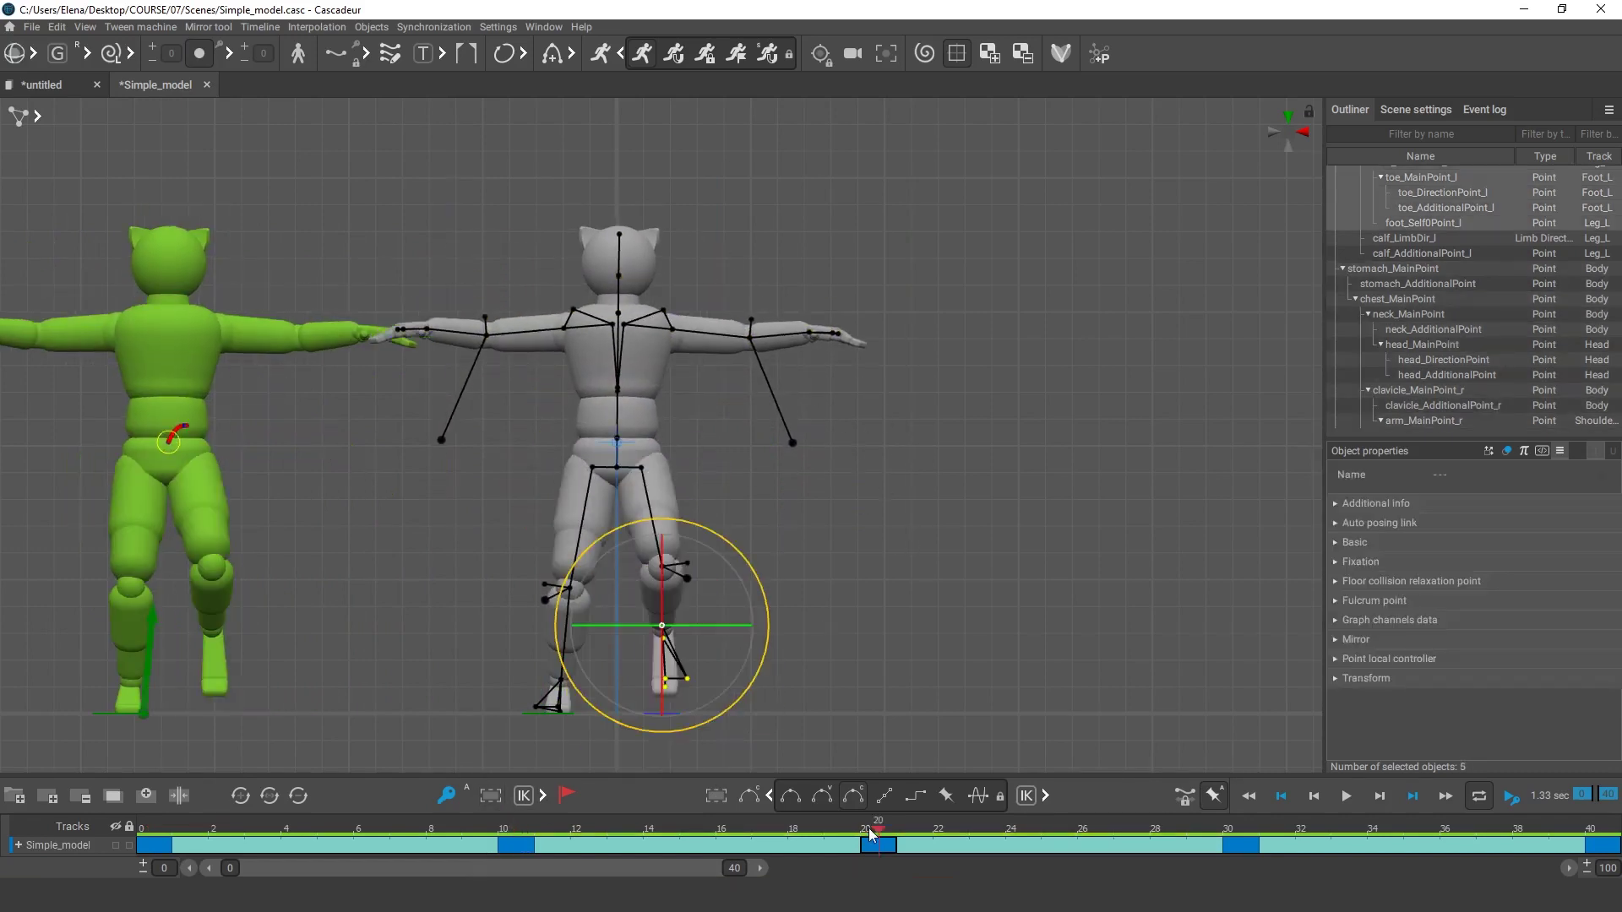
left_click(904, 638)
left_click_drag(904, 639, 1275, 149, "alt")
middle_click_drag(609, 744, 571, 590, "alt")
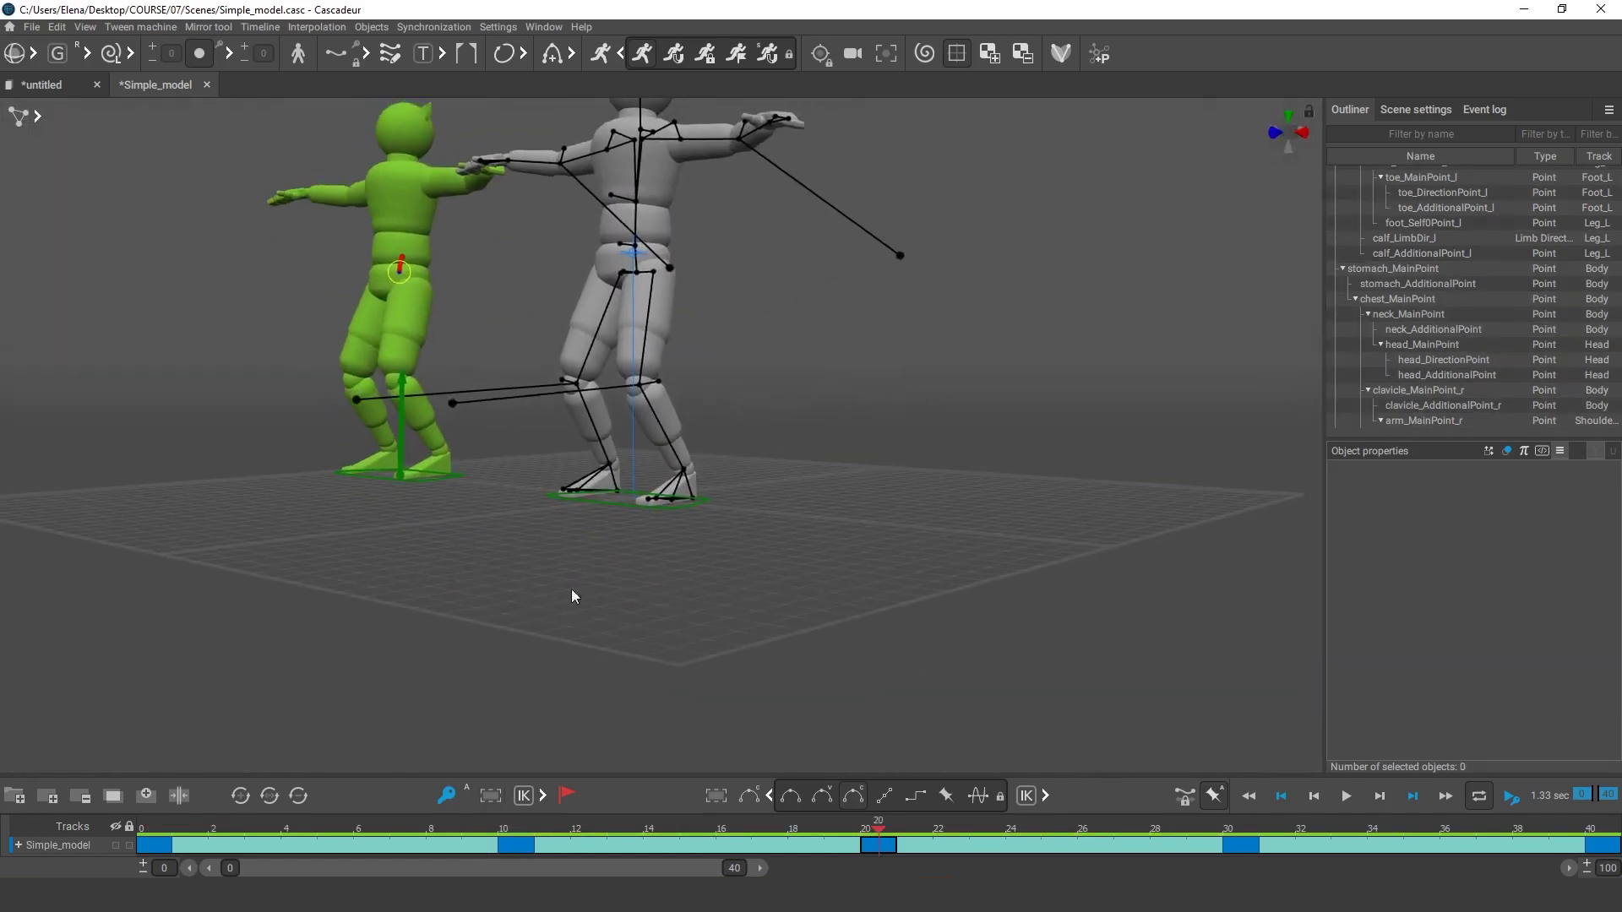
scroll(571, 590, "up", 5)
double_click(727, 527)
key("w")
left_click_drag(655, 541, 779, 570)
left_click(859, 708)
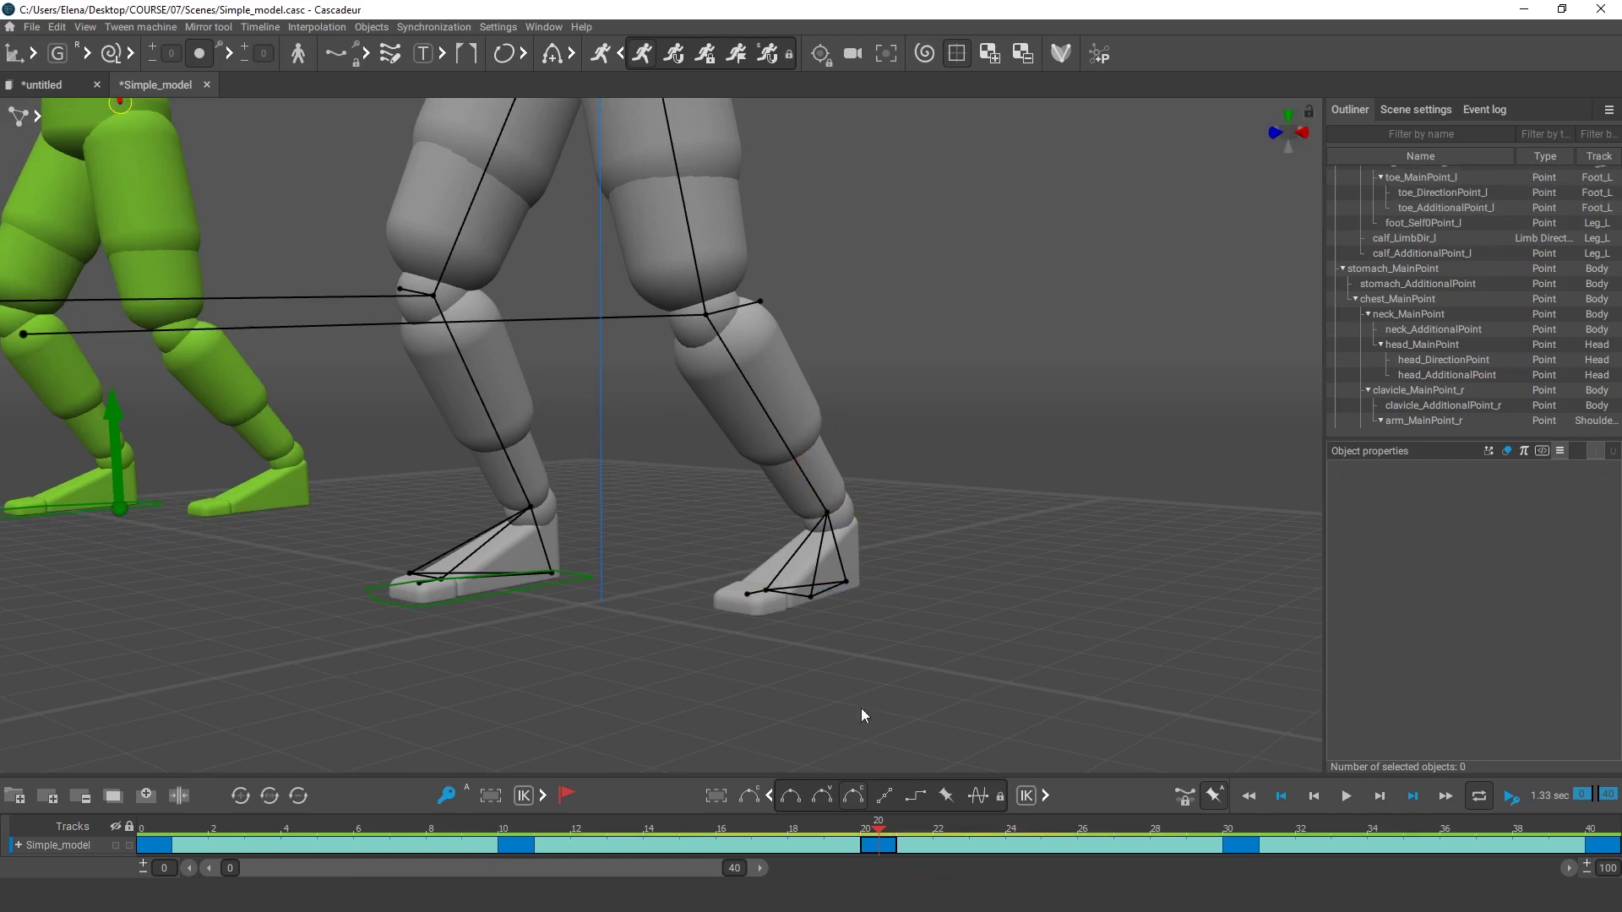
- Move the character's left foot back toward the right foot at frame 20
mouse_move(854, 829)
left_mouse_down()
mouse_move(583, 829)
mouse_move(1040, 850)
mouse_move(404, 848)
mouse_move(1392, 848)
mouse_move(879, 846)
left_mouse_up()
double_click(826, 512)
left_click_drag(801, 519, 660, 561)
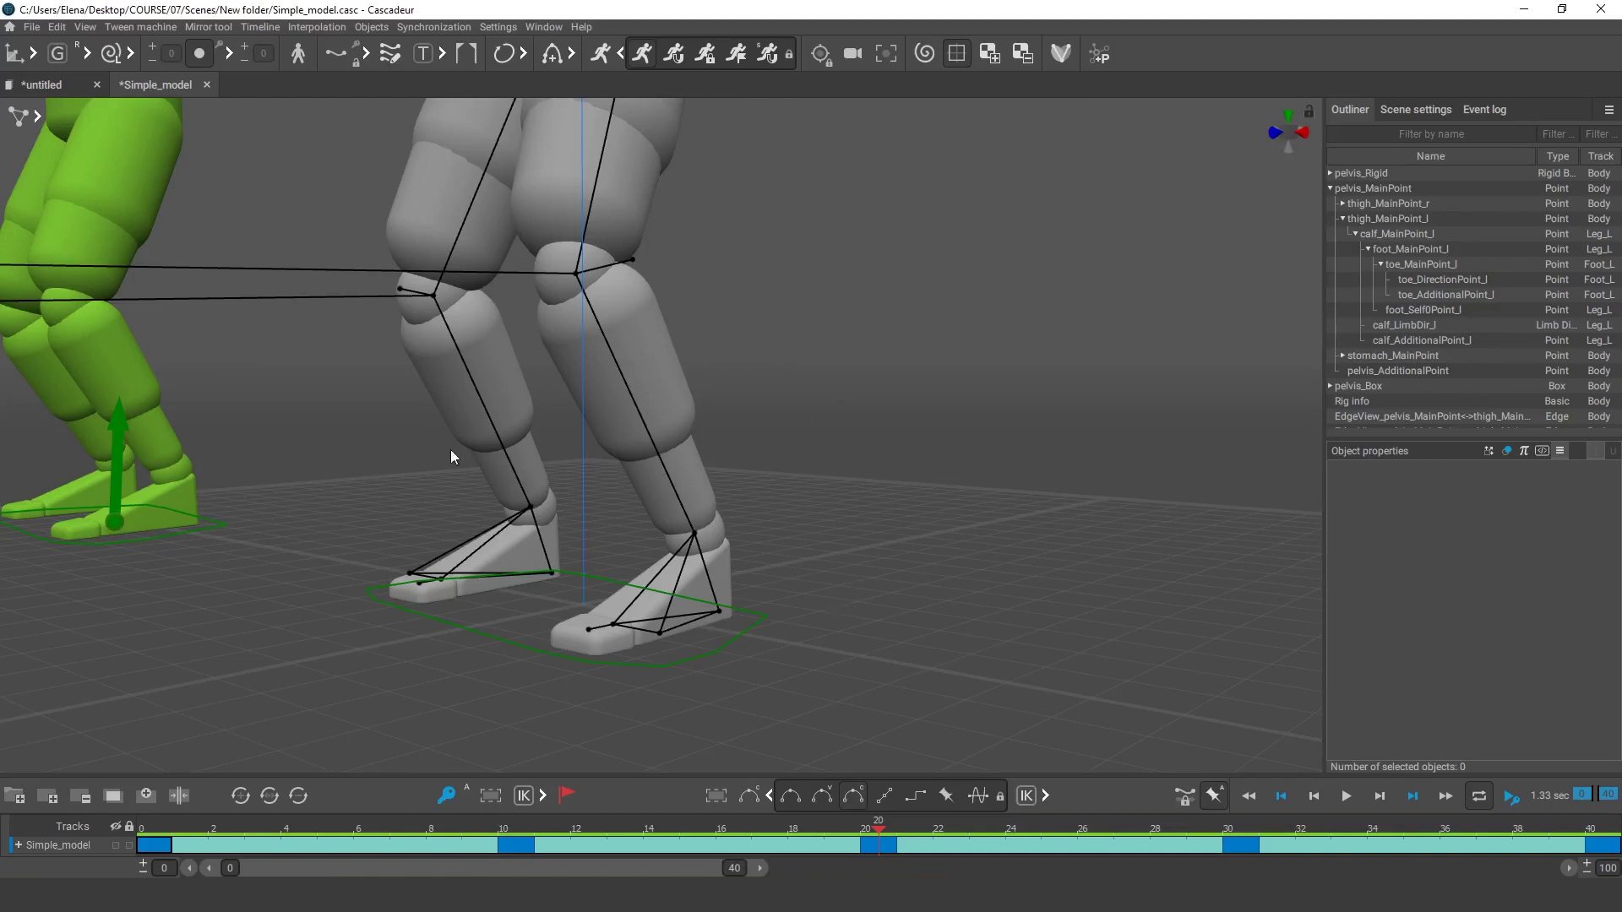
- Raise both of the character's feet off the ground at frame 20 and rotate them so the toes point down
left_click_drag(359, 454, 817, 713)
left_click_drag(604, 464, 605, 318)
key("e")
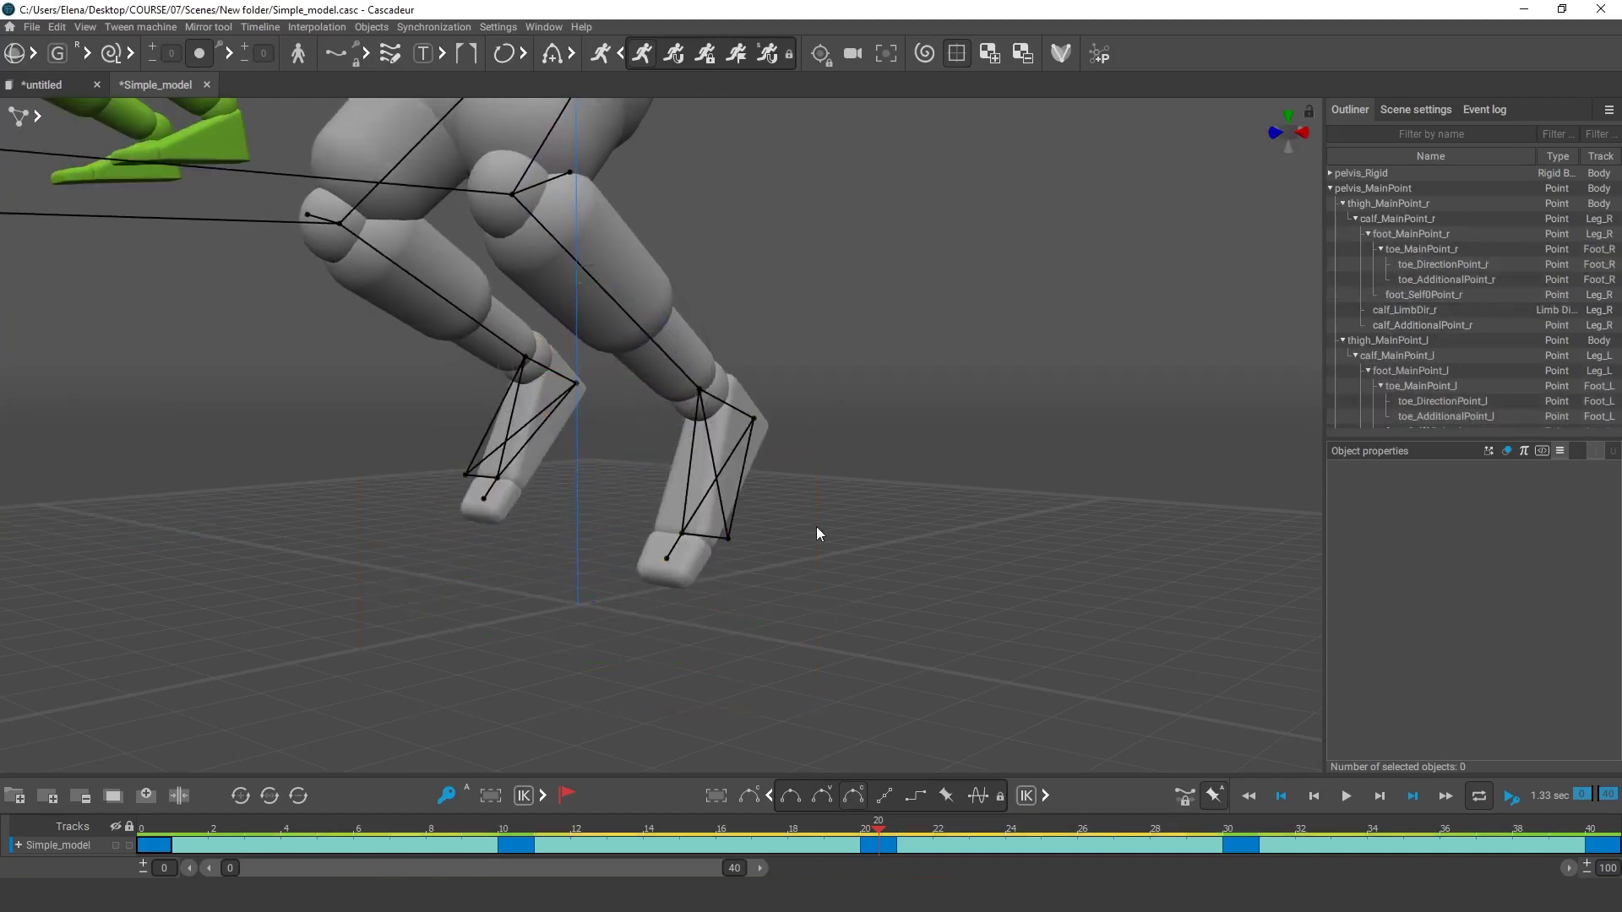
right_click_drag(1076, 632, 415, 500, "alt")
middle_click_drag(416, 500, 710, 703, "alt")
right_click_drag(710, 703, 649, 703, "alt")
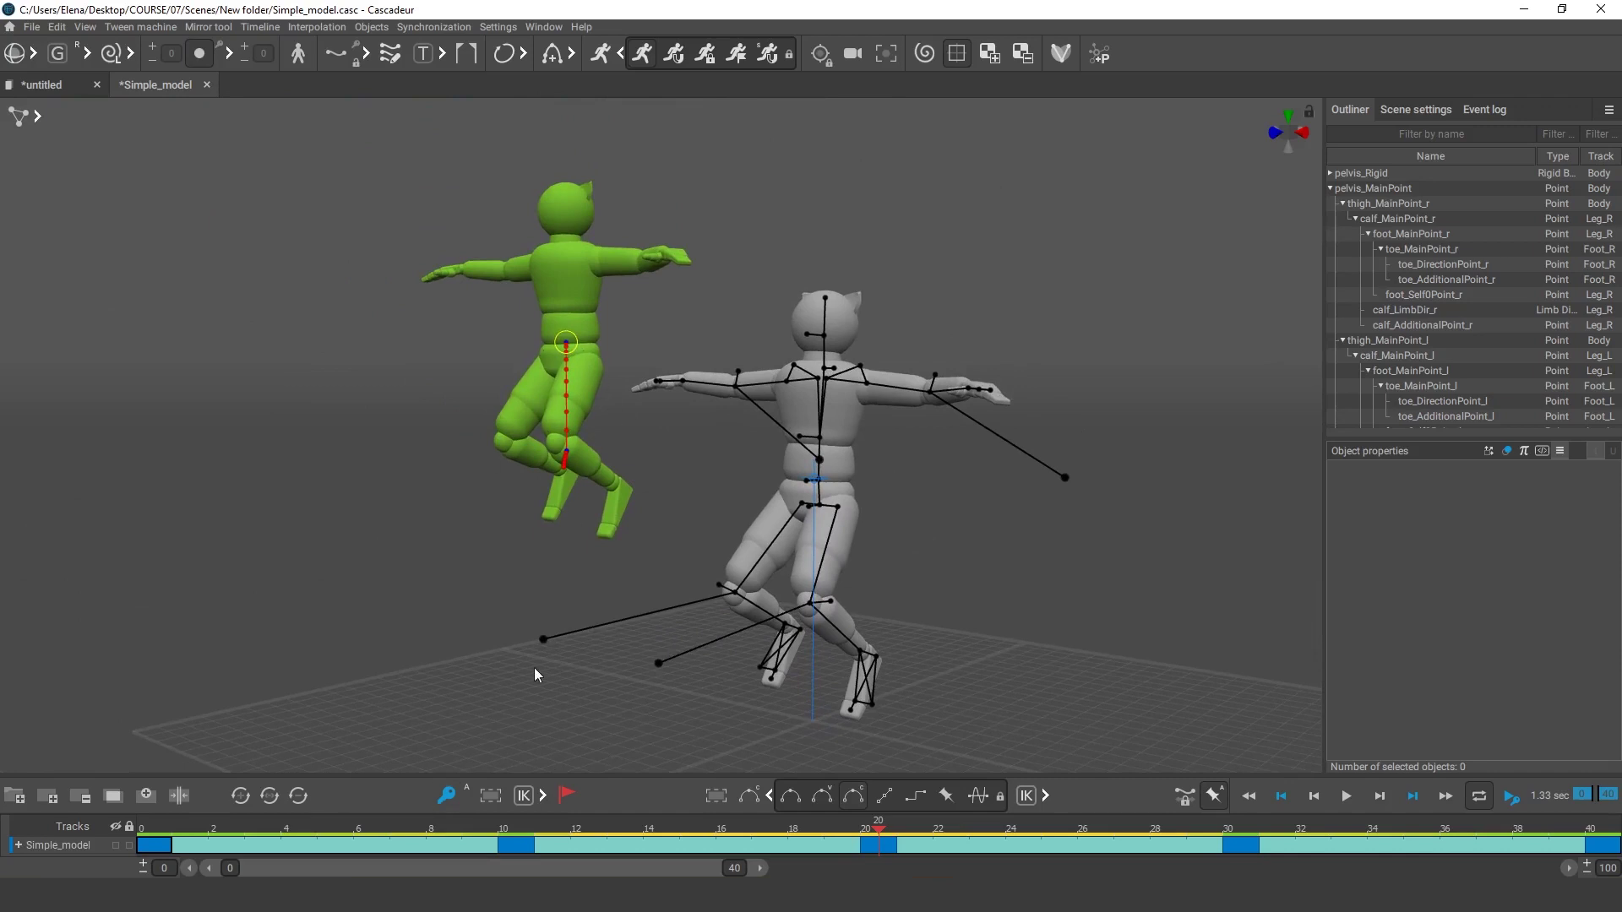
- Play the jump, scrub from frame 0 to frame 10, and show the character's points at frame 10
key("space")
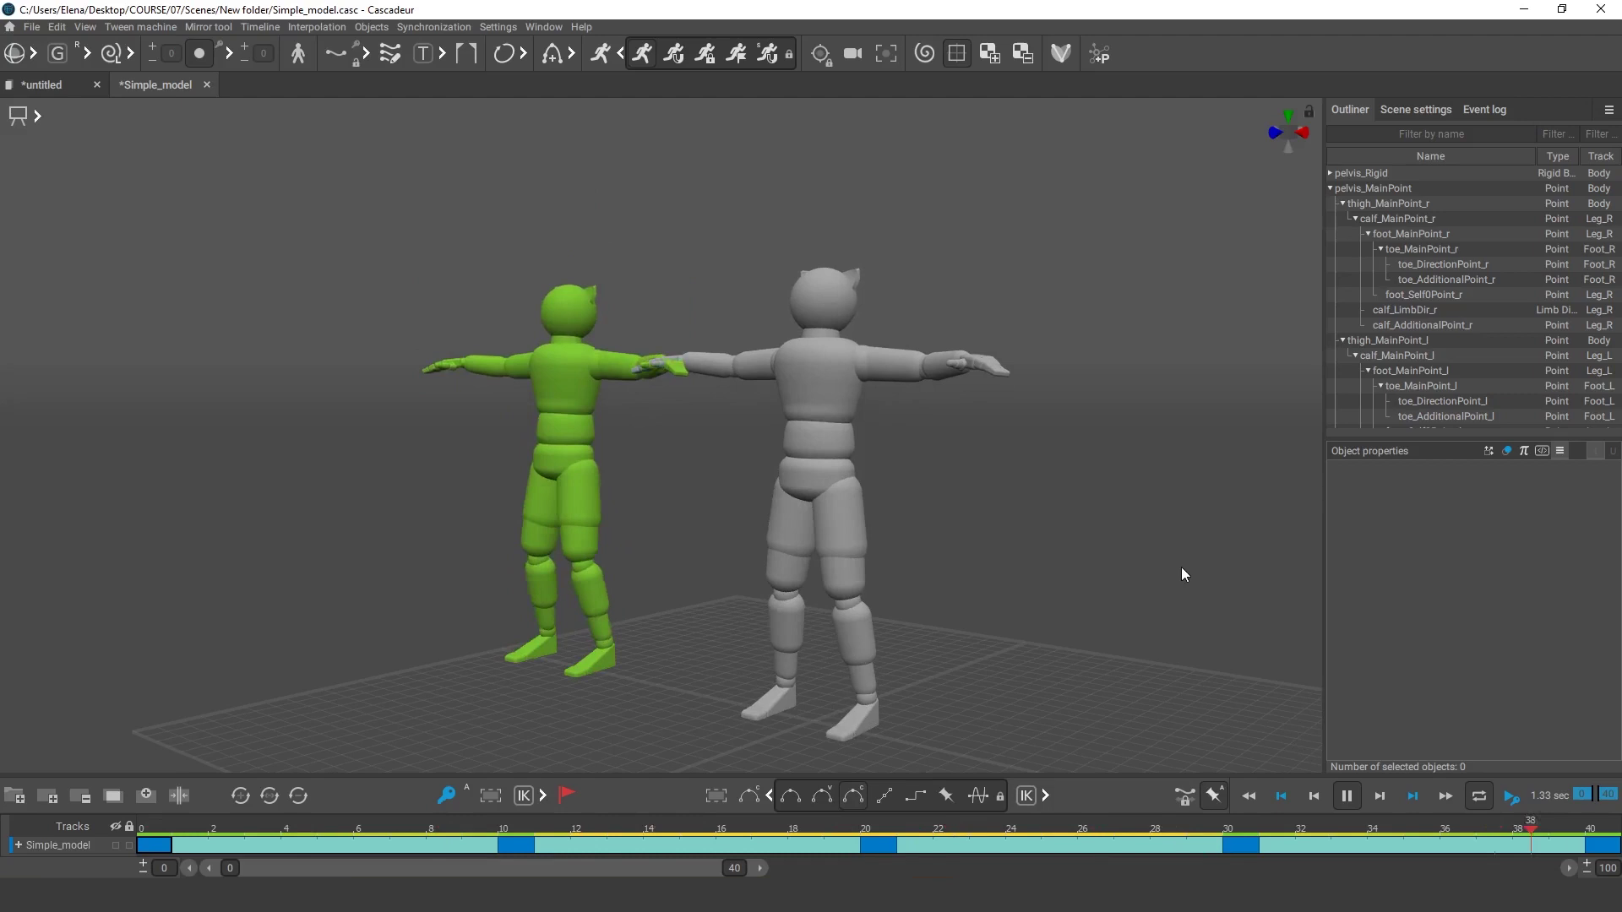
left_click(1346, 798)
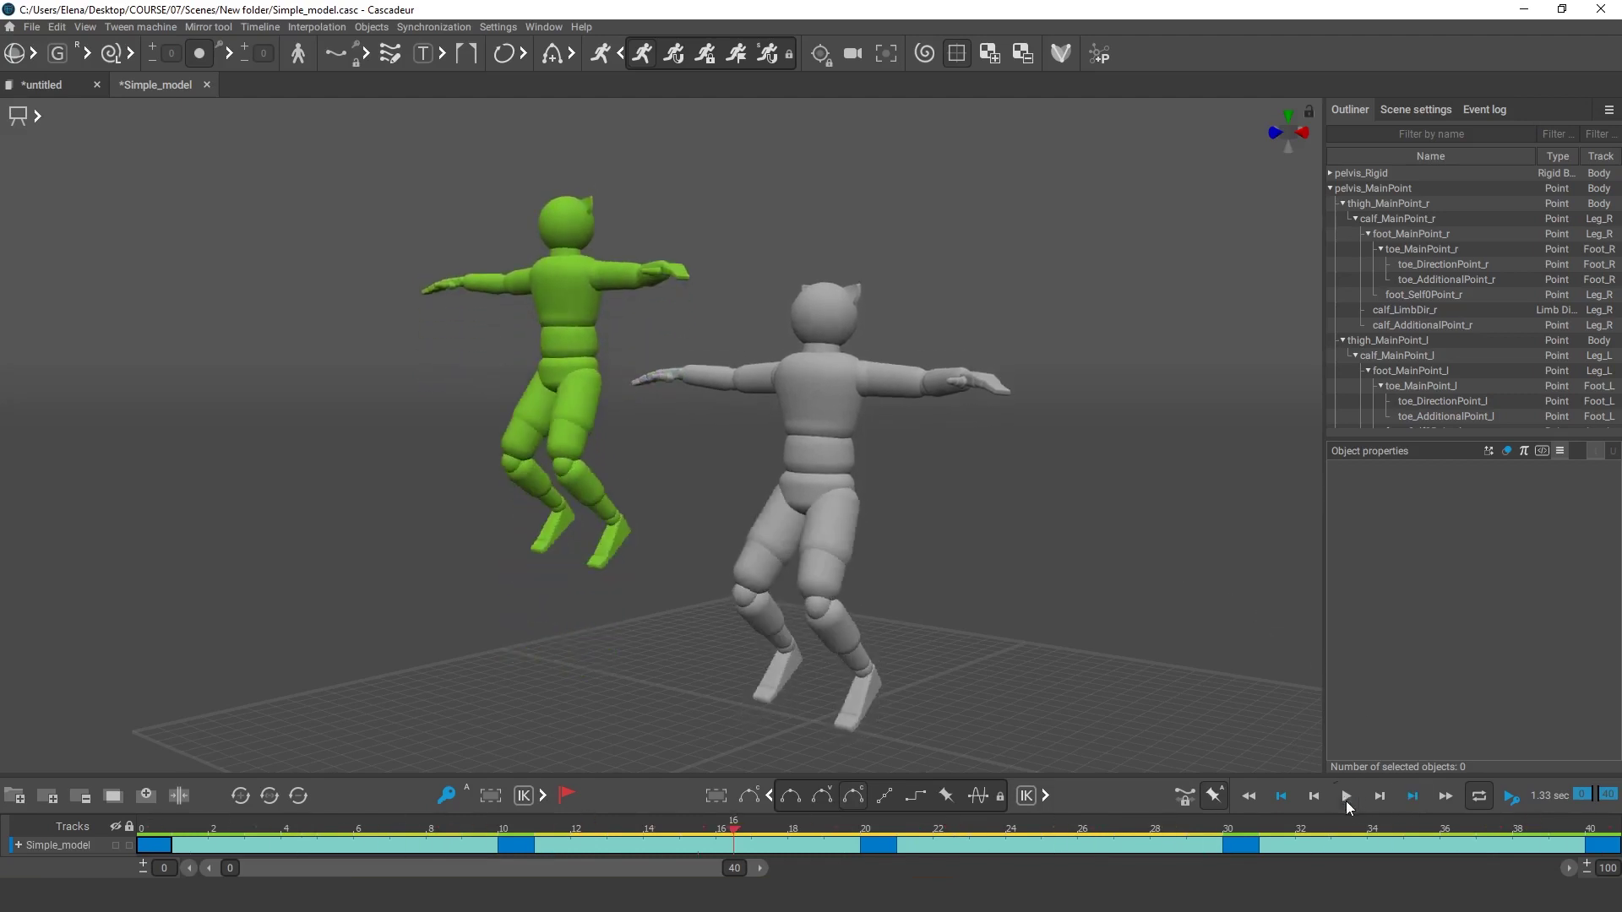
left_click(163, 835)
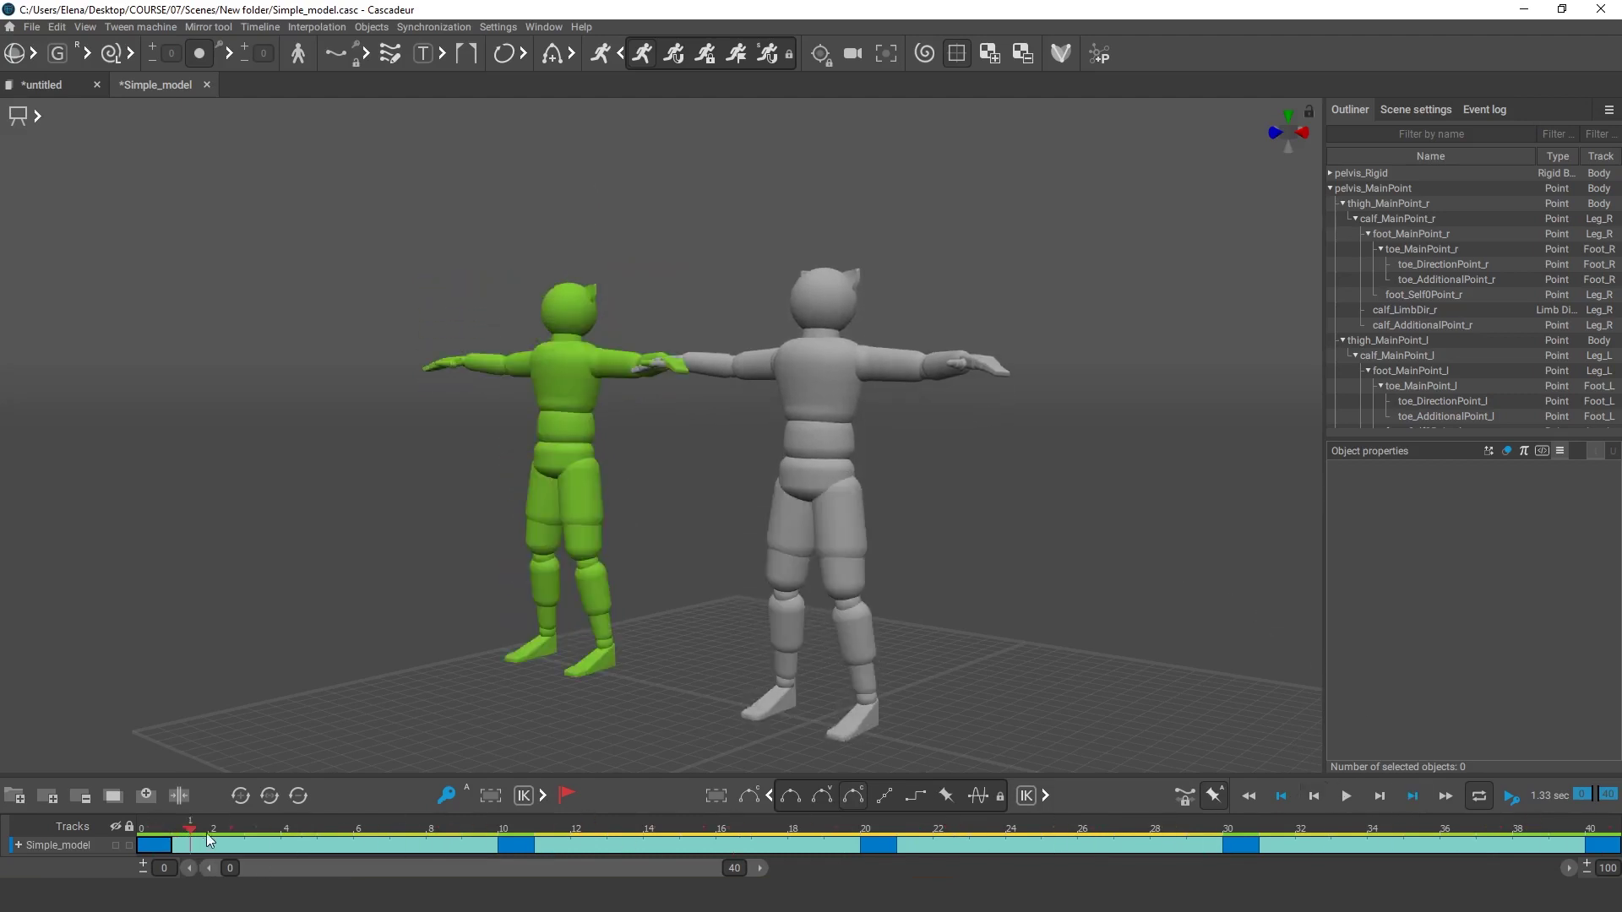
left_click_drag(209, 838, 463, 859)
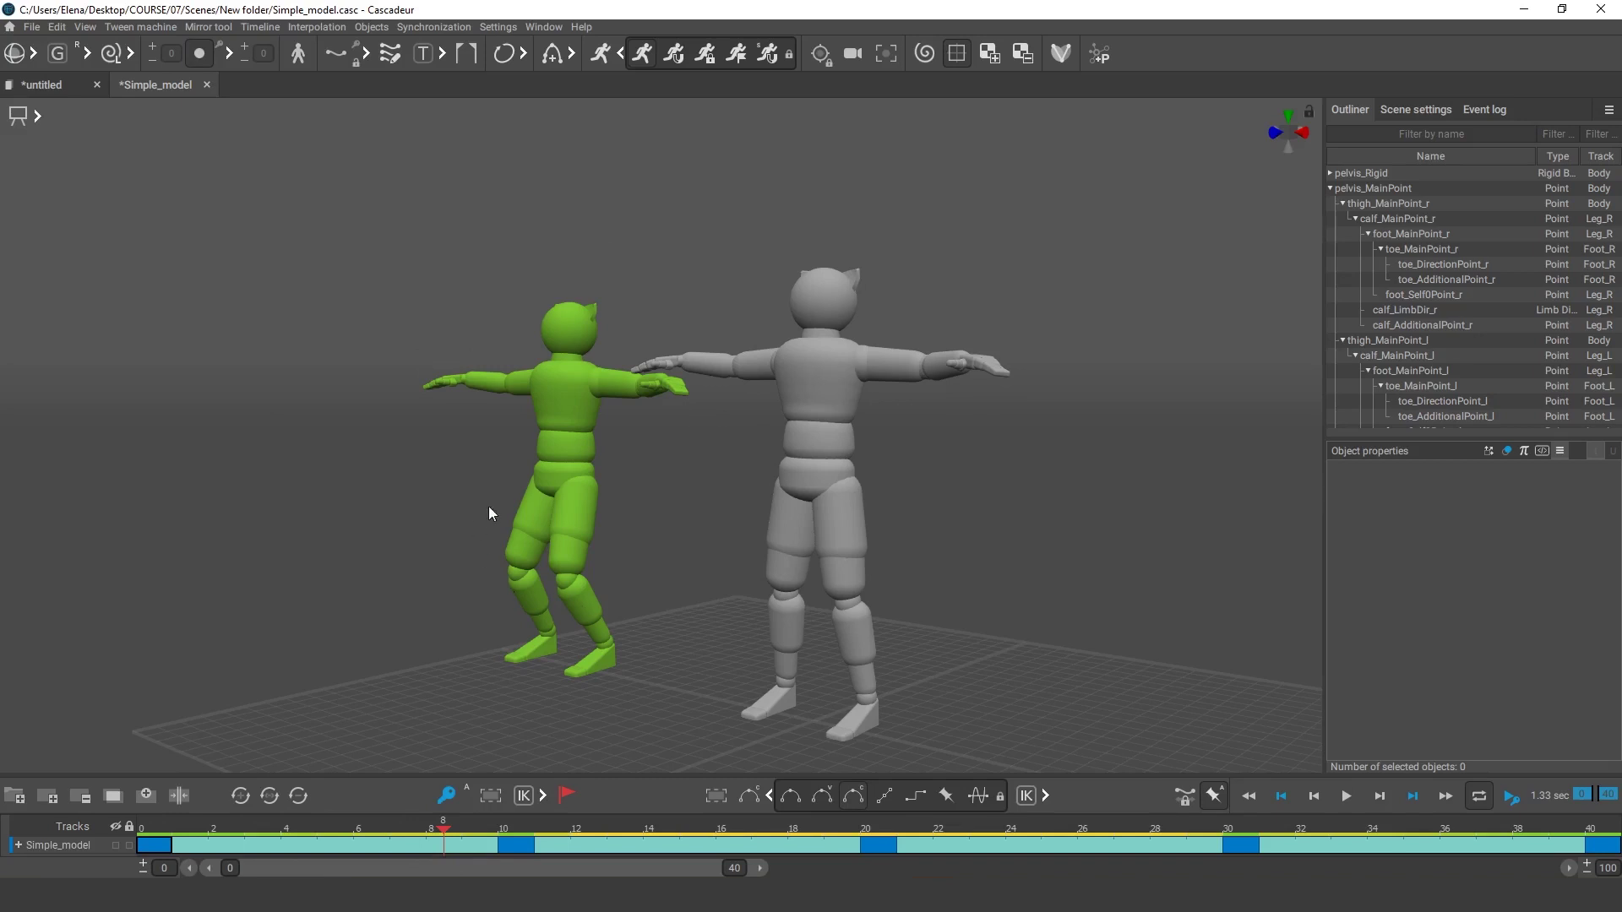
left_click_drag(446, 829, 527, 848)
key("2")
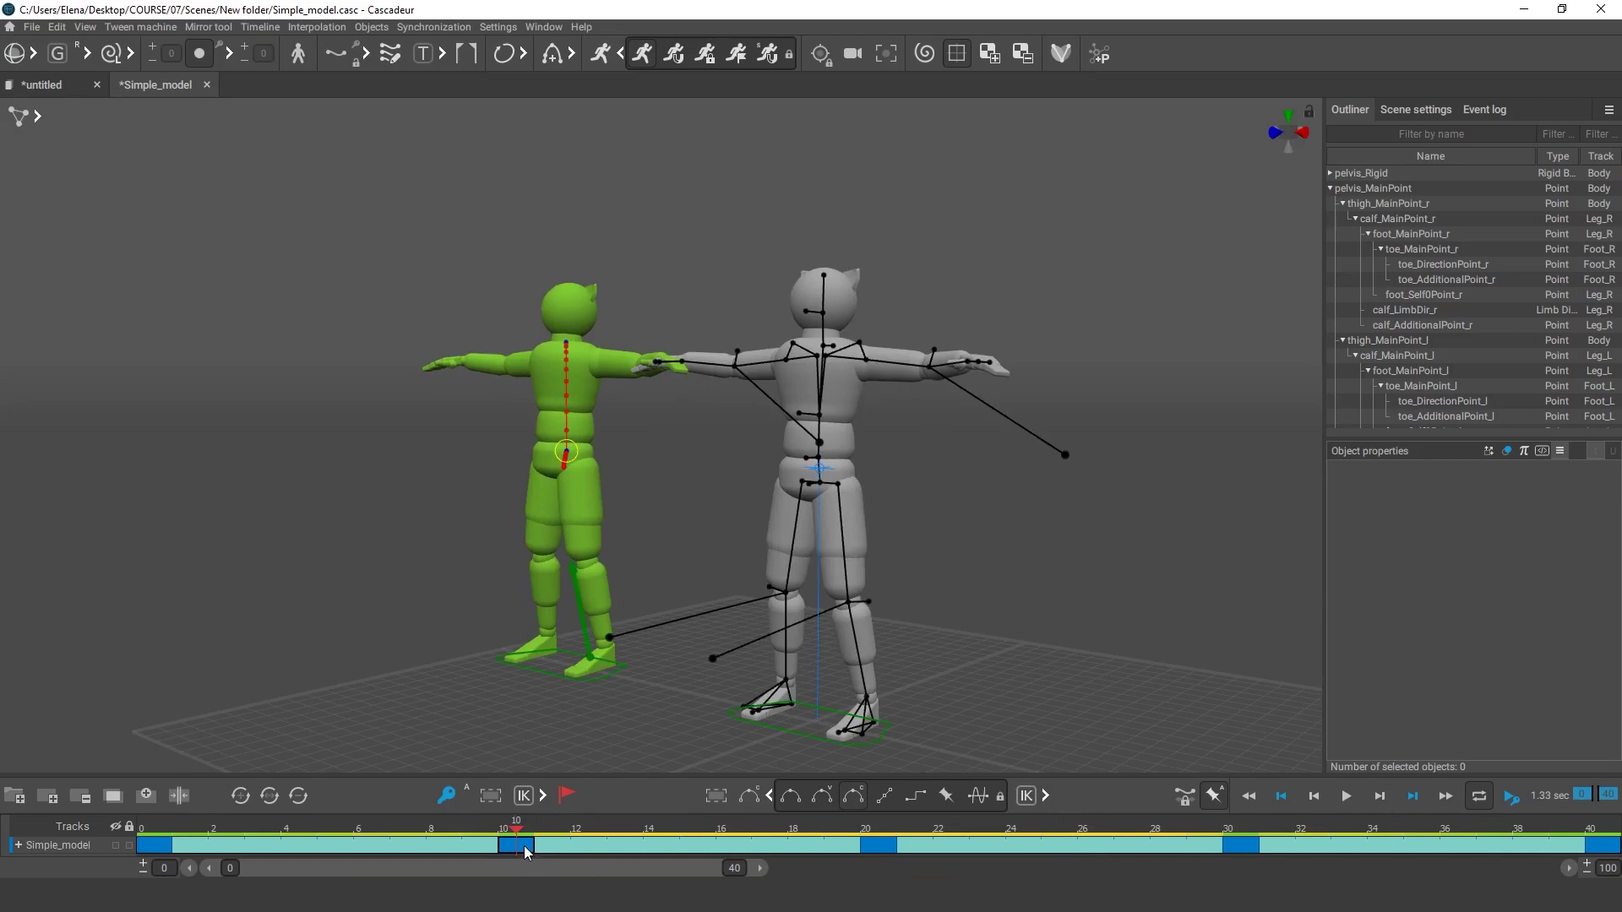
- Lengthen the jump by adding four frames after the frame 10 key and four frames after the airborne pose key
key("plus")
key("plus")
key("plus")
key("plus")
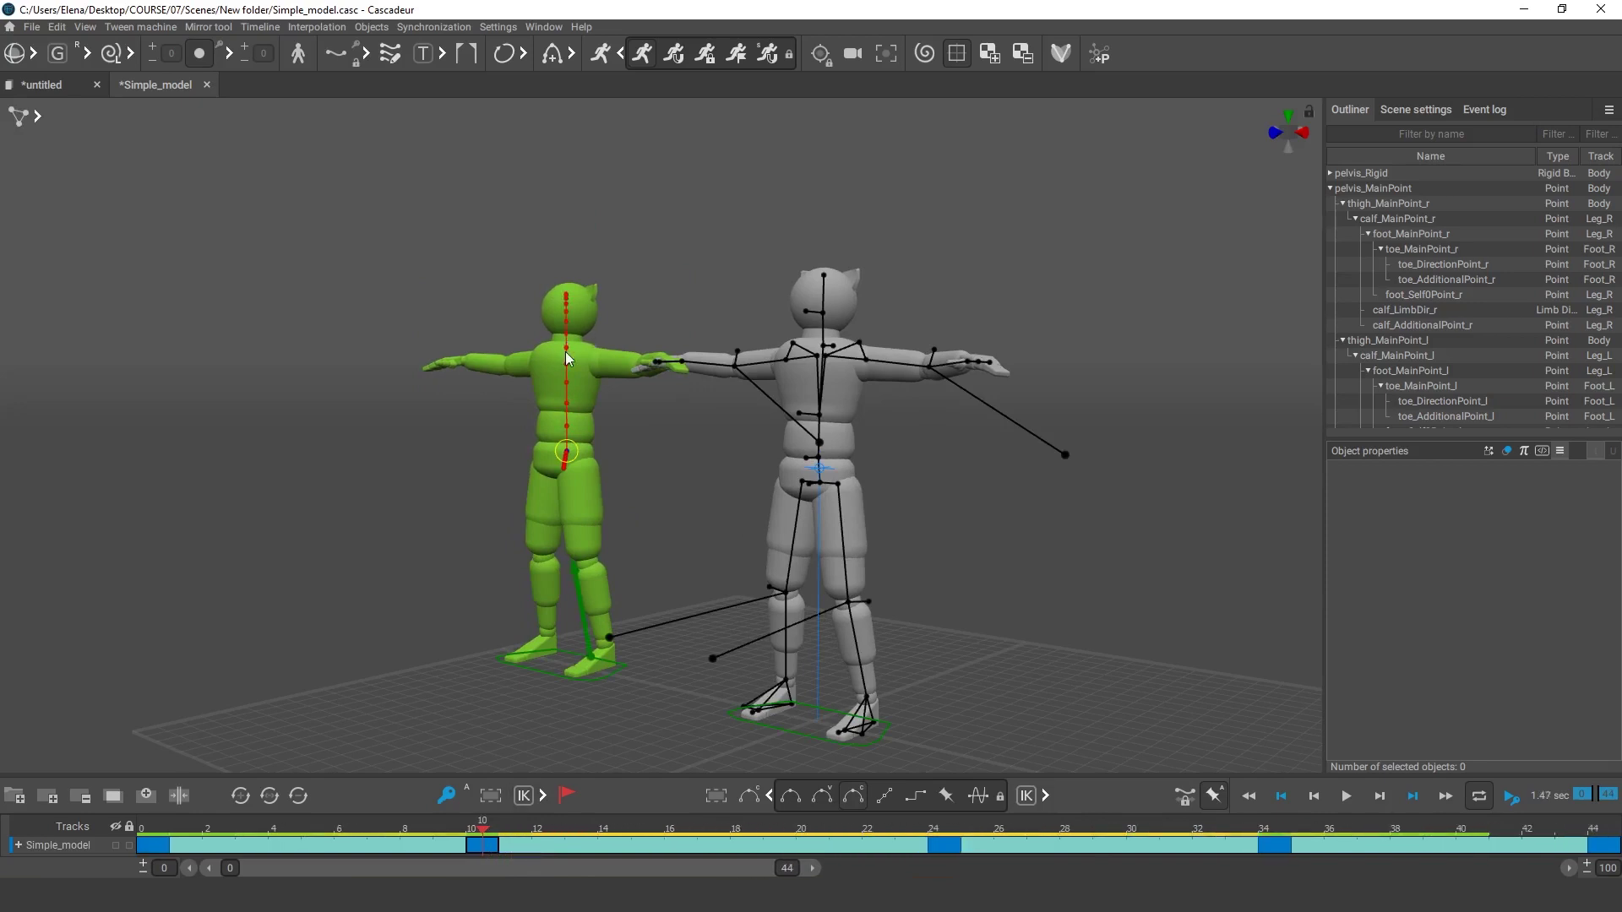
left_click(940, 848)
key("Insert")
key("Insert")
key("Insert")
key("Insert")
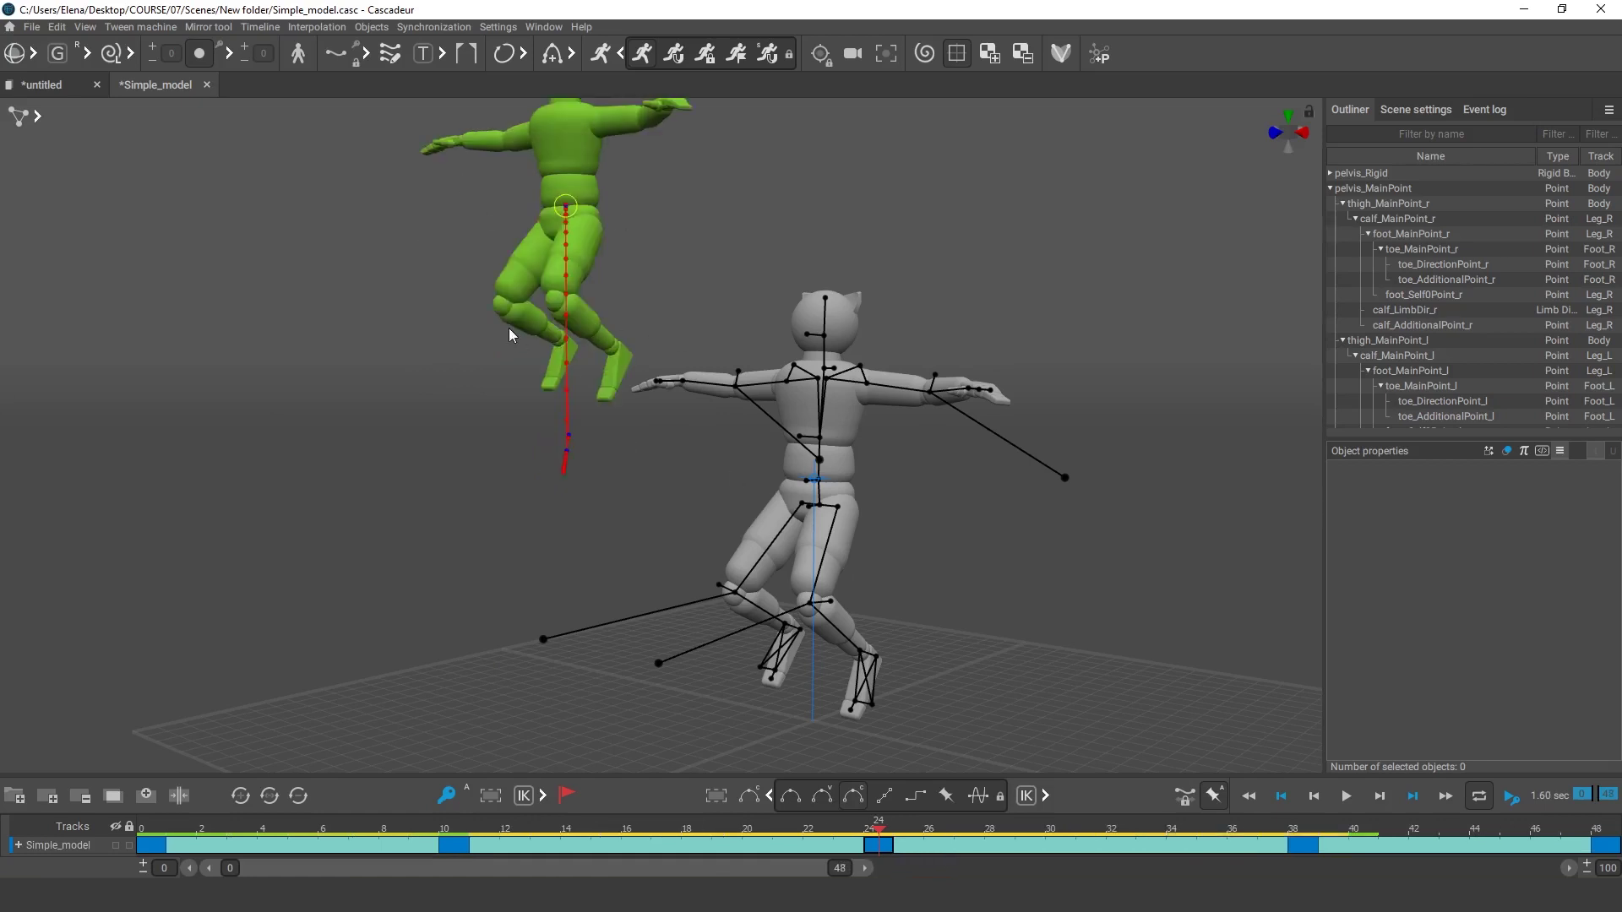
- Recalculate AutoPhysics and play the lengthened jump to compare the green double with the character
left_click(644, 54)
left_click(1346, 796)
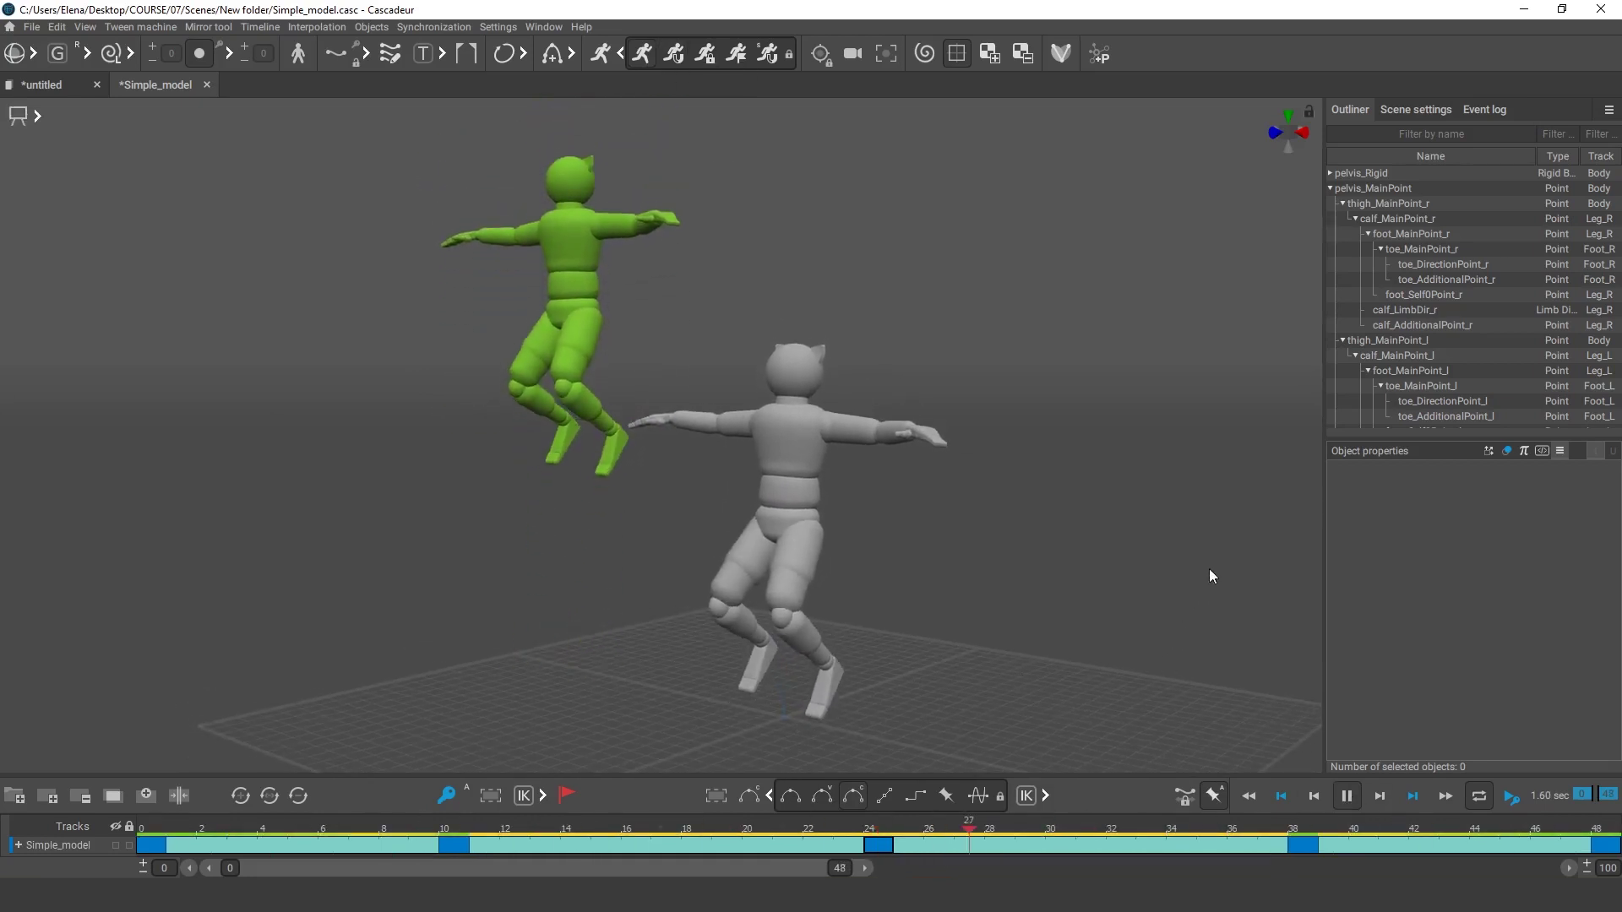
left_click(1349, 797)
- Remove the four added frames after the frame 10 key and after the airborne pose key, putting that pose at frame 20
scroll(463, 859, "up", 3)
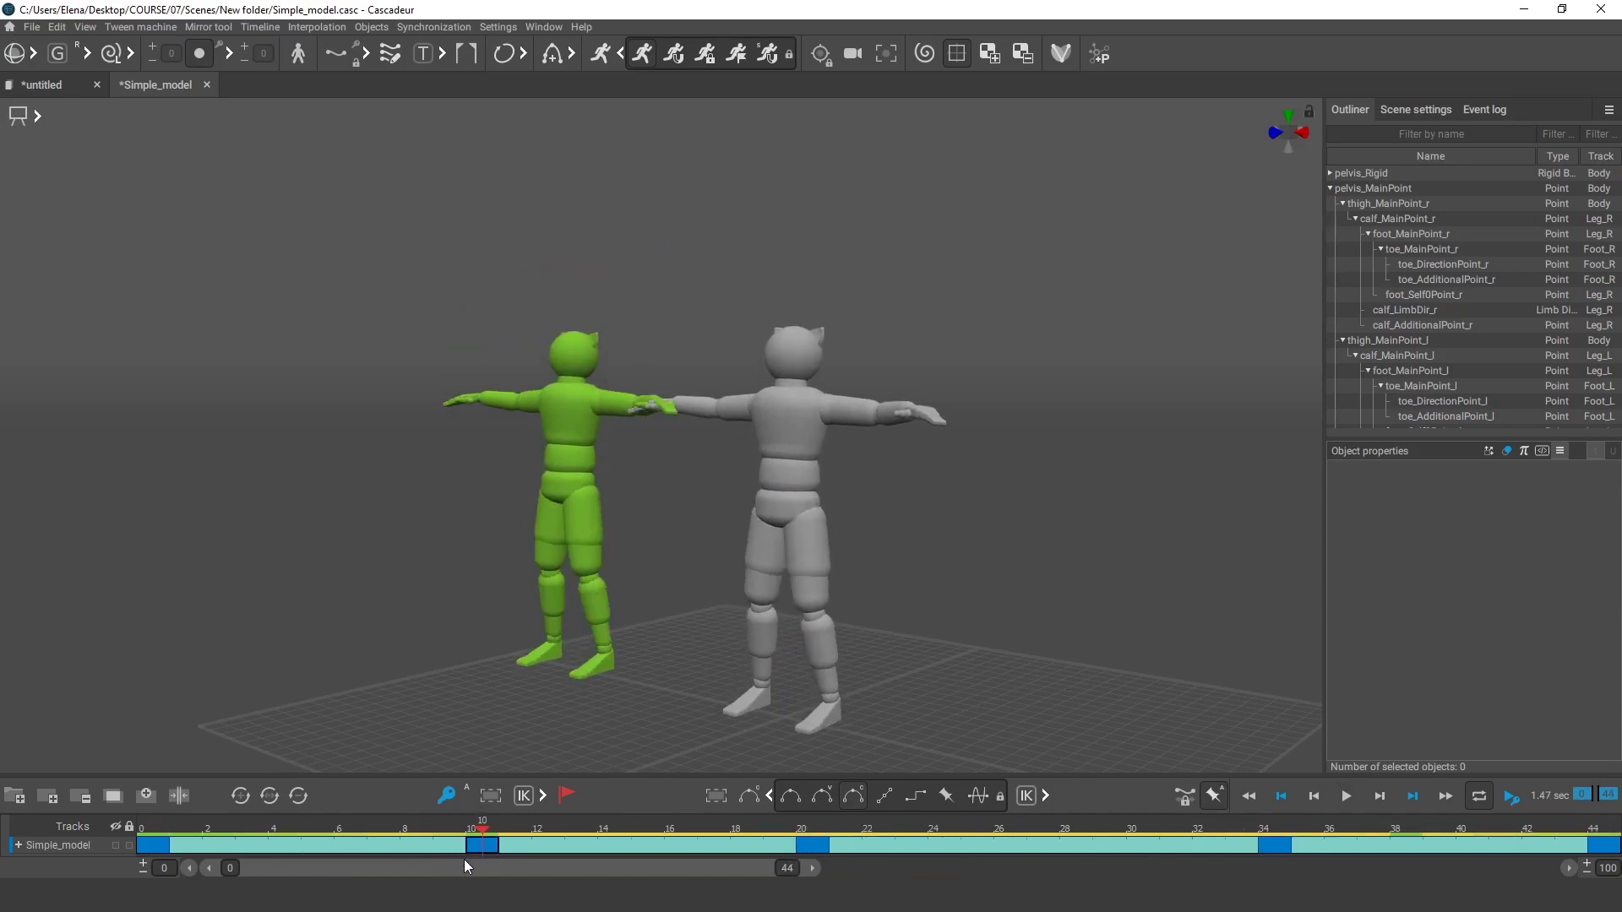
left_click(810, 845)
key("minus")
key("minus")
key("minus")
key("2")
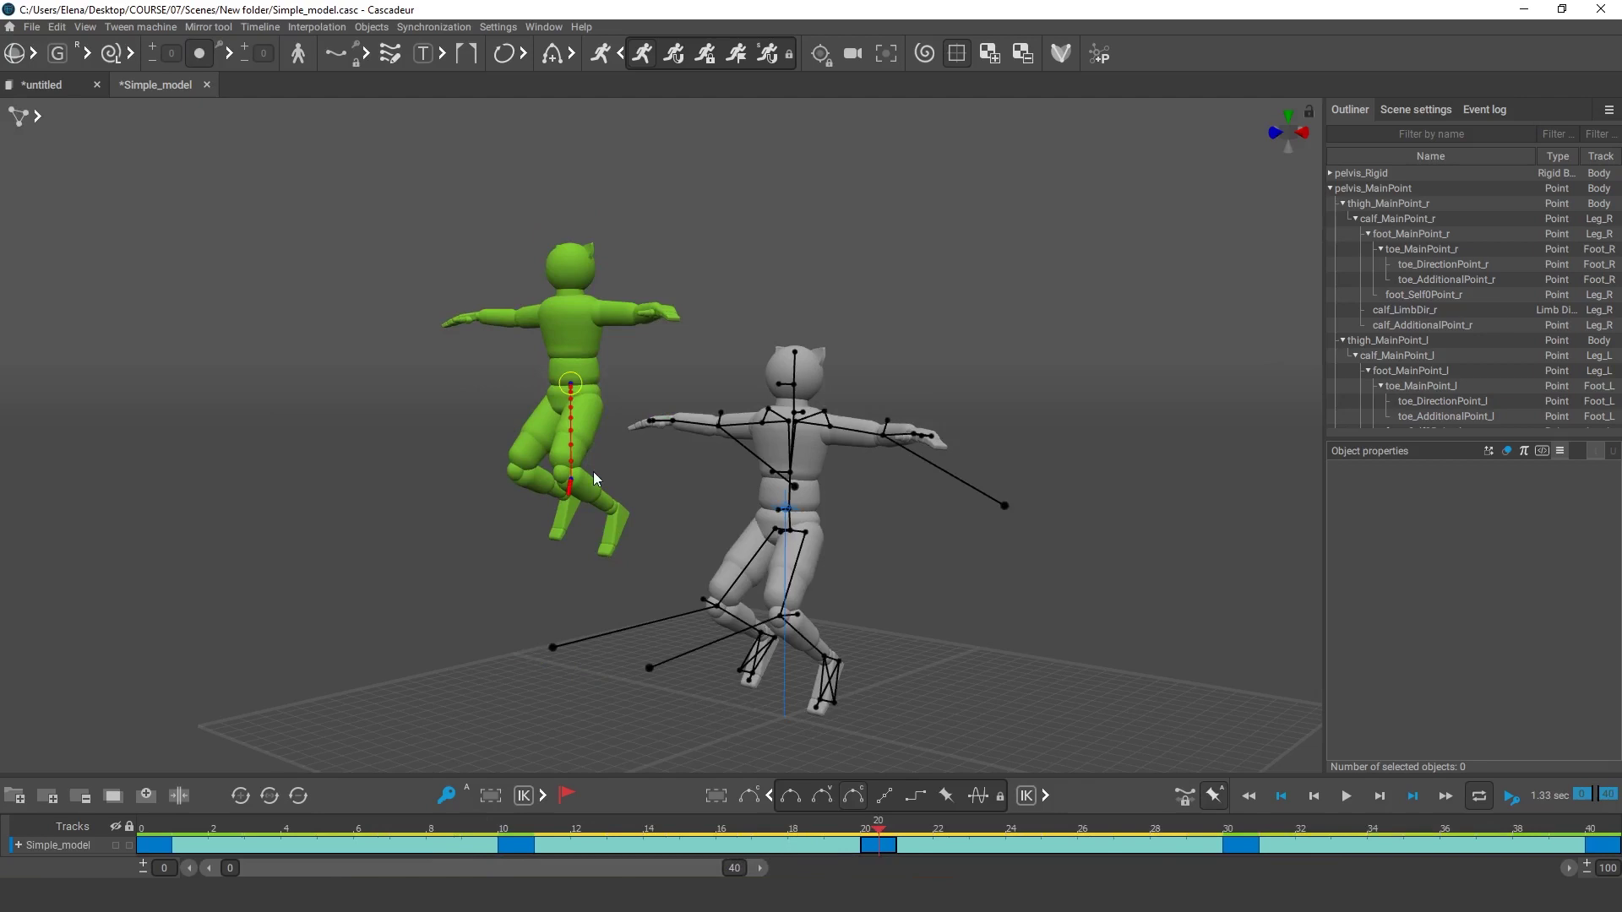
- Play the animation in mesh view with the airborne pose at frame 20, and stop the playback
key("1")
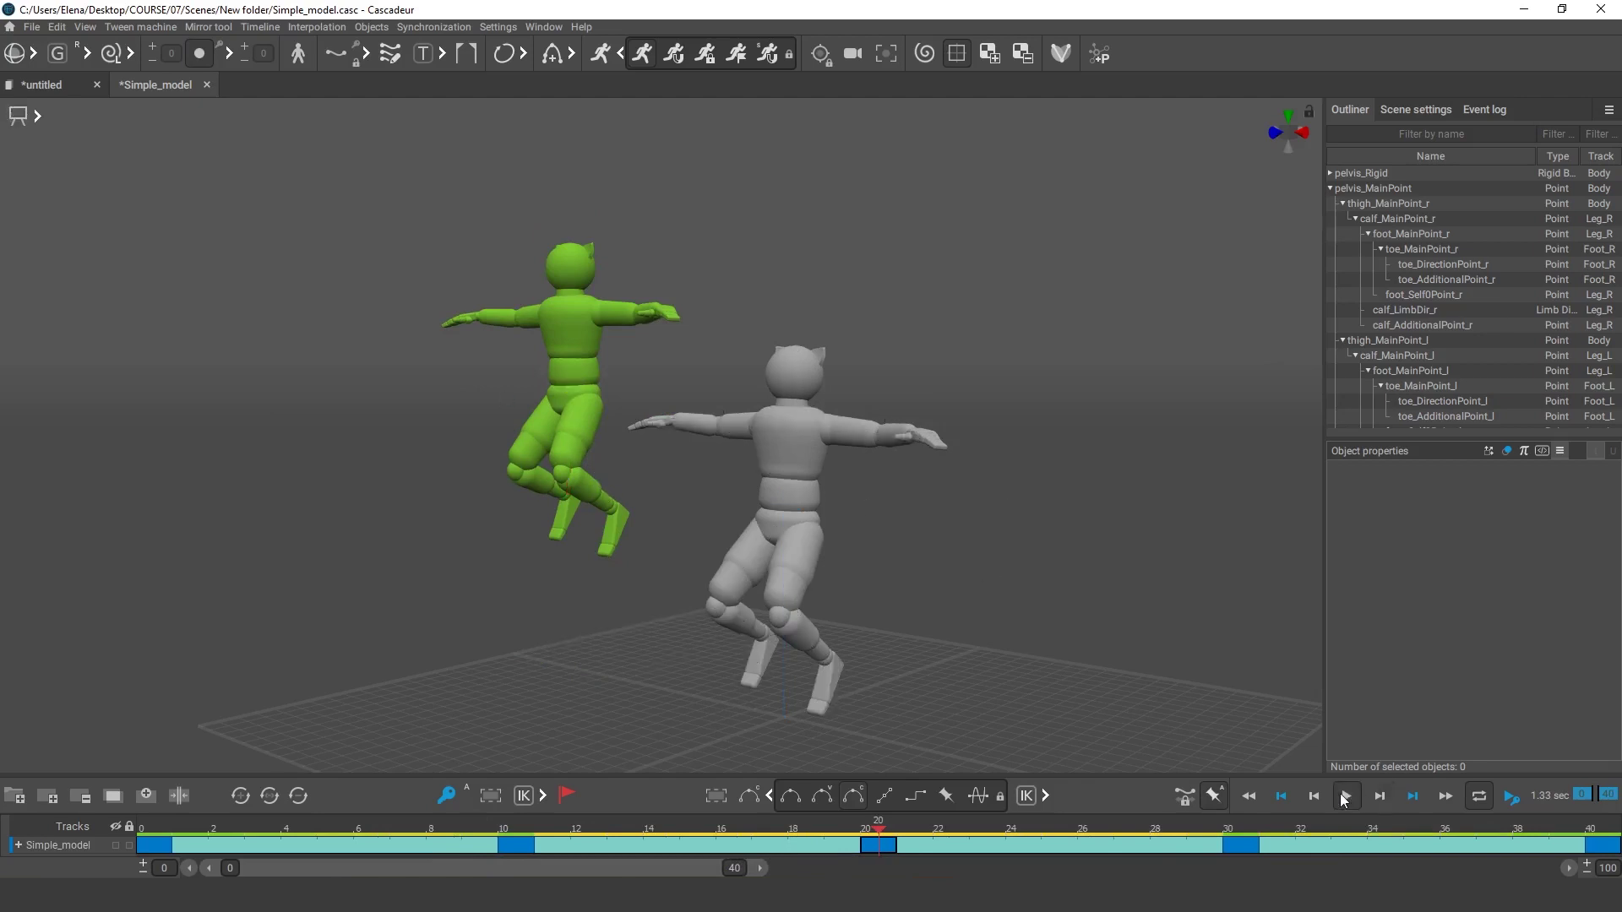
left_click(1345, 796)
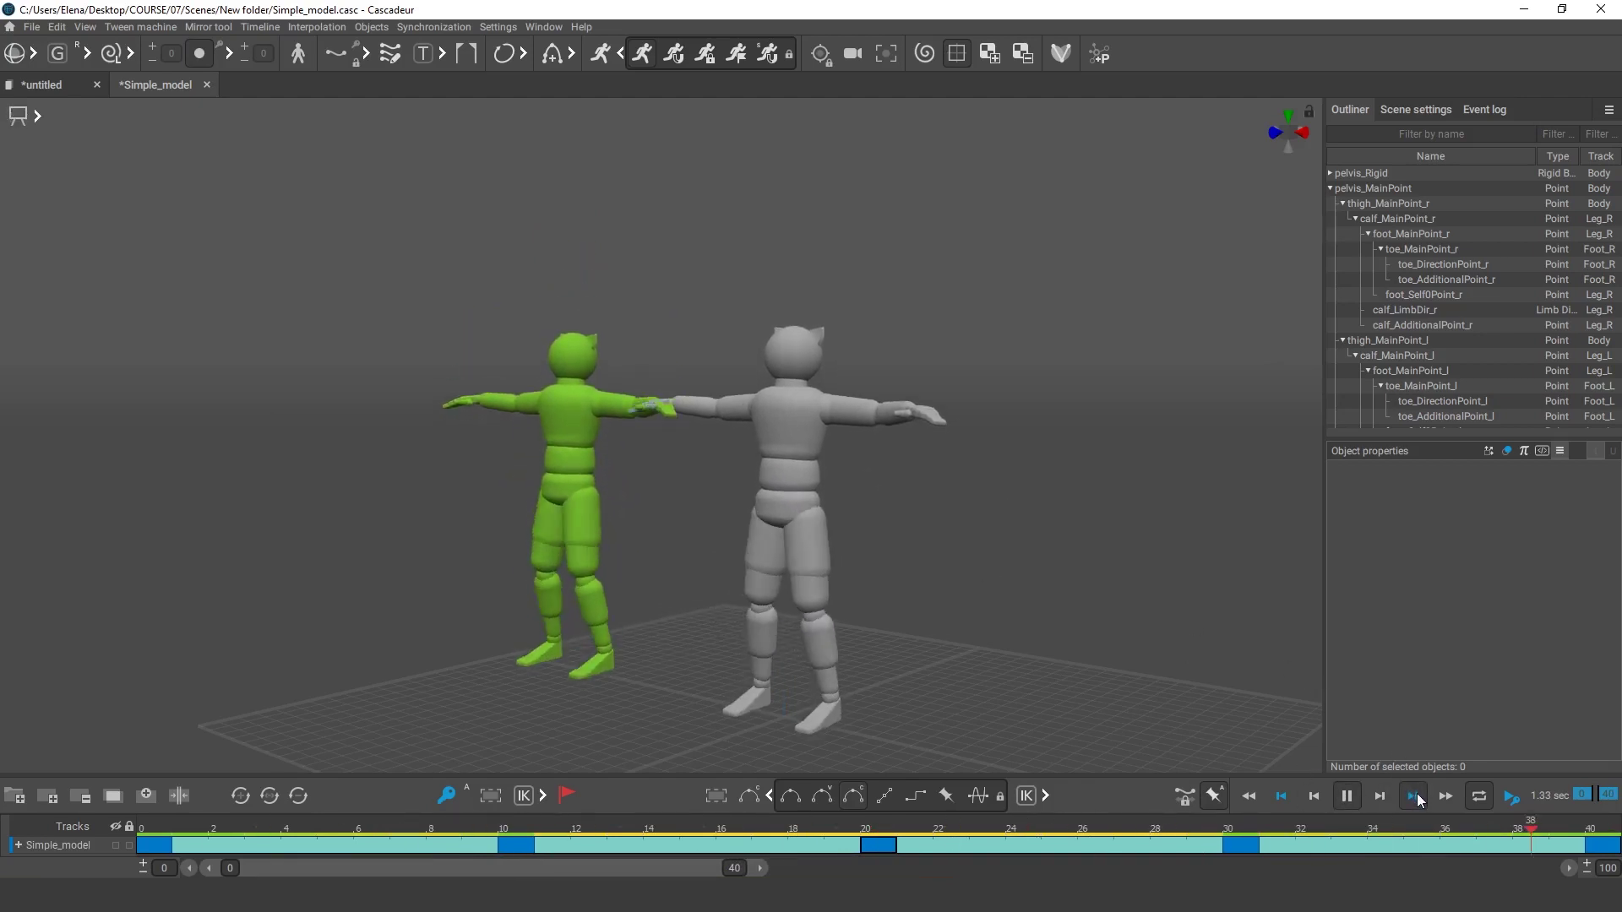
left_click(1343, 800)
- Shorten the jump by removing three frames after the frame 10 key and four frames after the frame 17 key
left_click(524, 850)
key("minus")
key("minus")
key("minus")
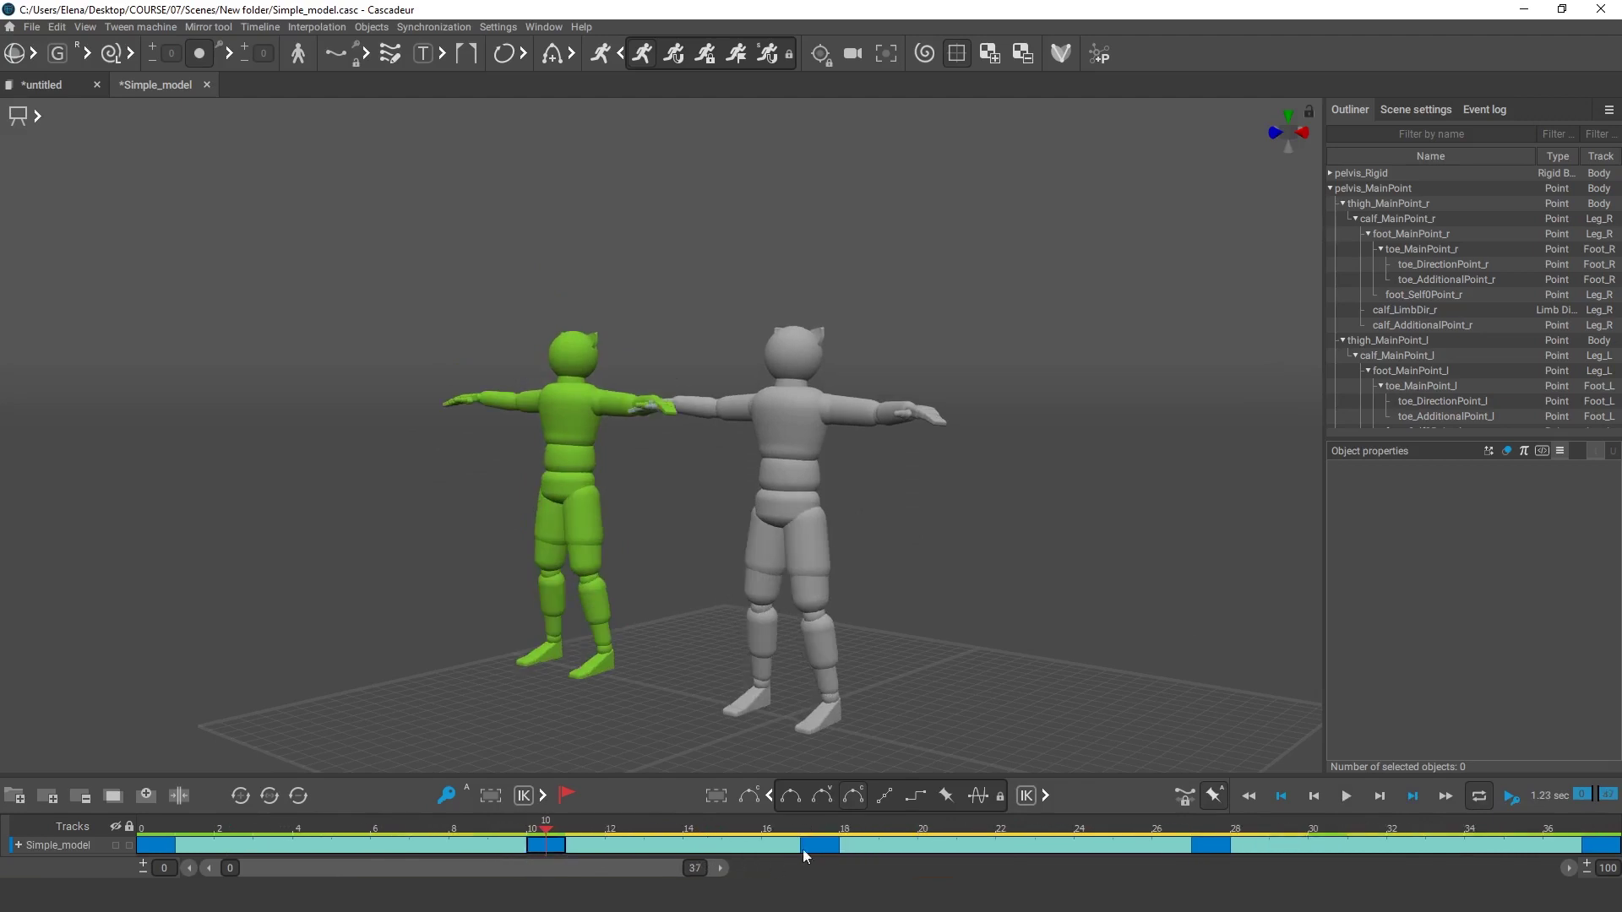
- Play the shortened jump and stop the playback
key("space")
scroll(803, 849, "up", 1)
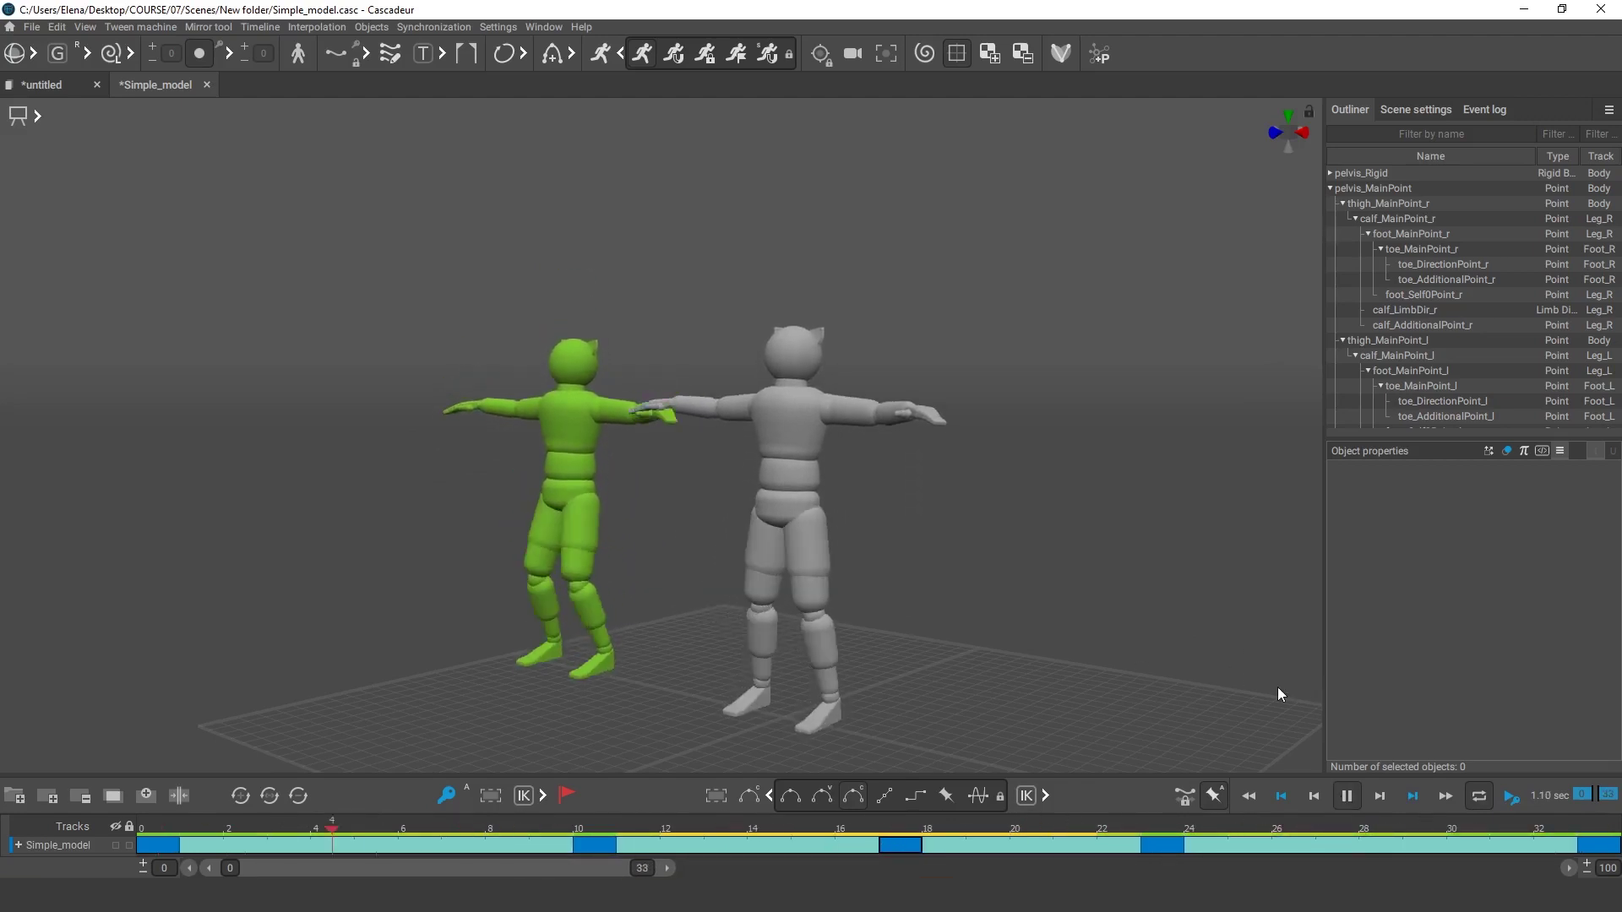
key("space")
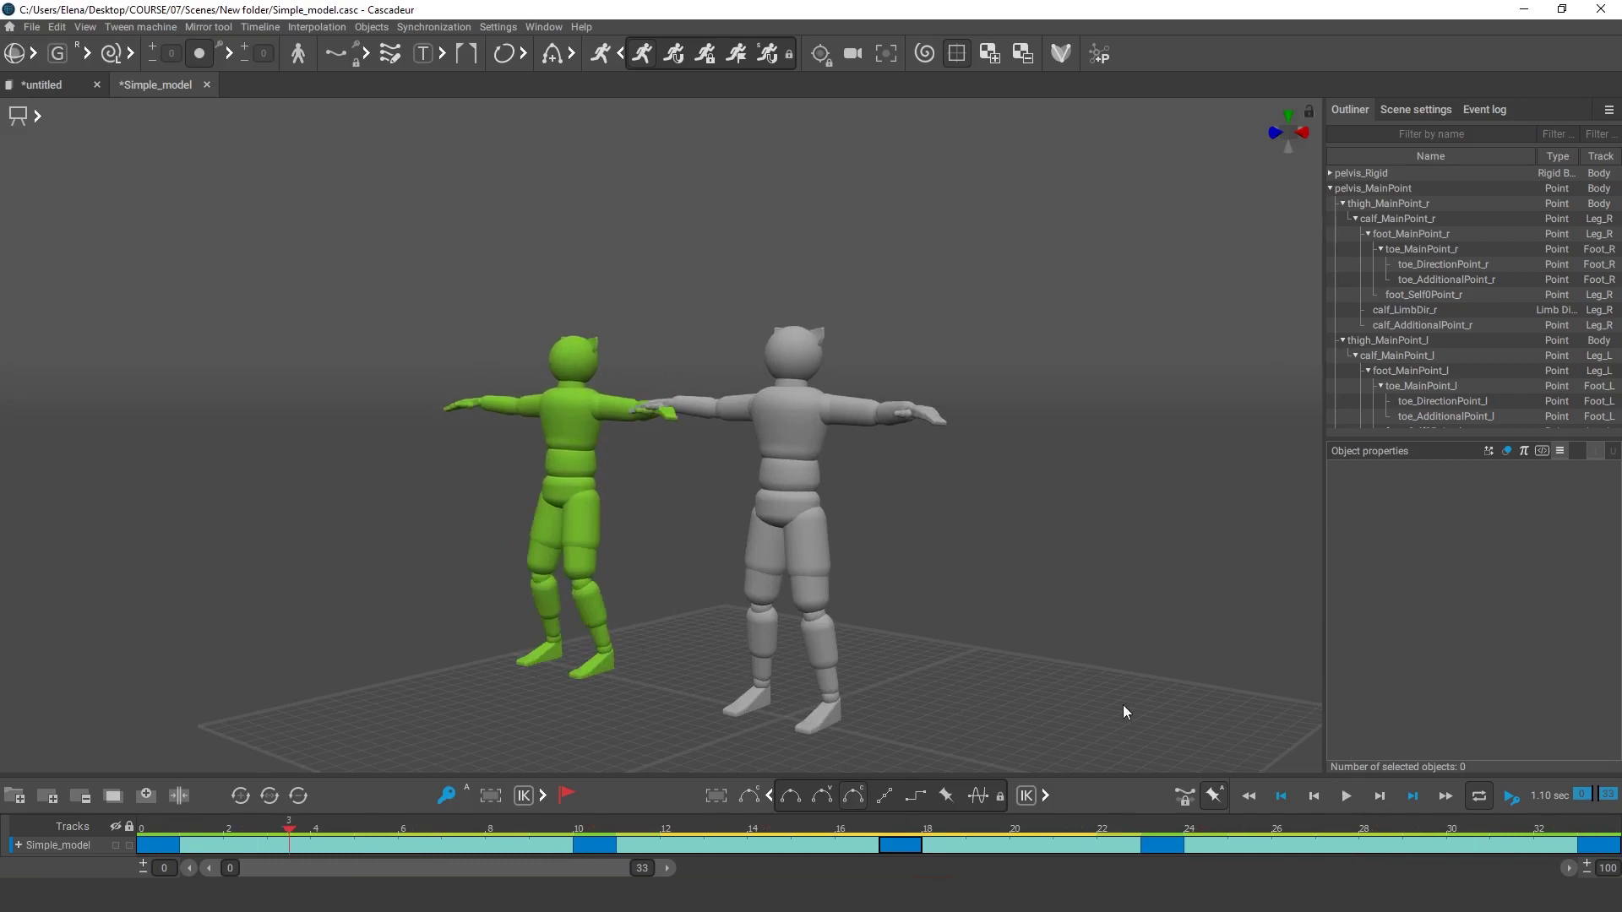
- Move the green double farther sideways from the character, to a ghost offset of -212.9498
left_click_drag(880, 718, 486, 583, "alt")
key("w")
left_click_drag(490, 498, 363, 498)
middle_click_drag(507, 596, 675, 607, "alt")
- Set the scene's Physics Gravitation to 200, recalculate AutoPhysics and play the jump
left_click(1427, 110)
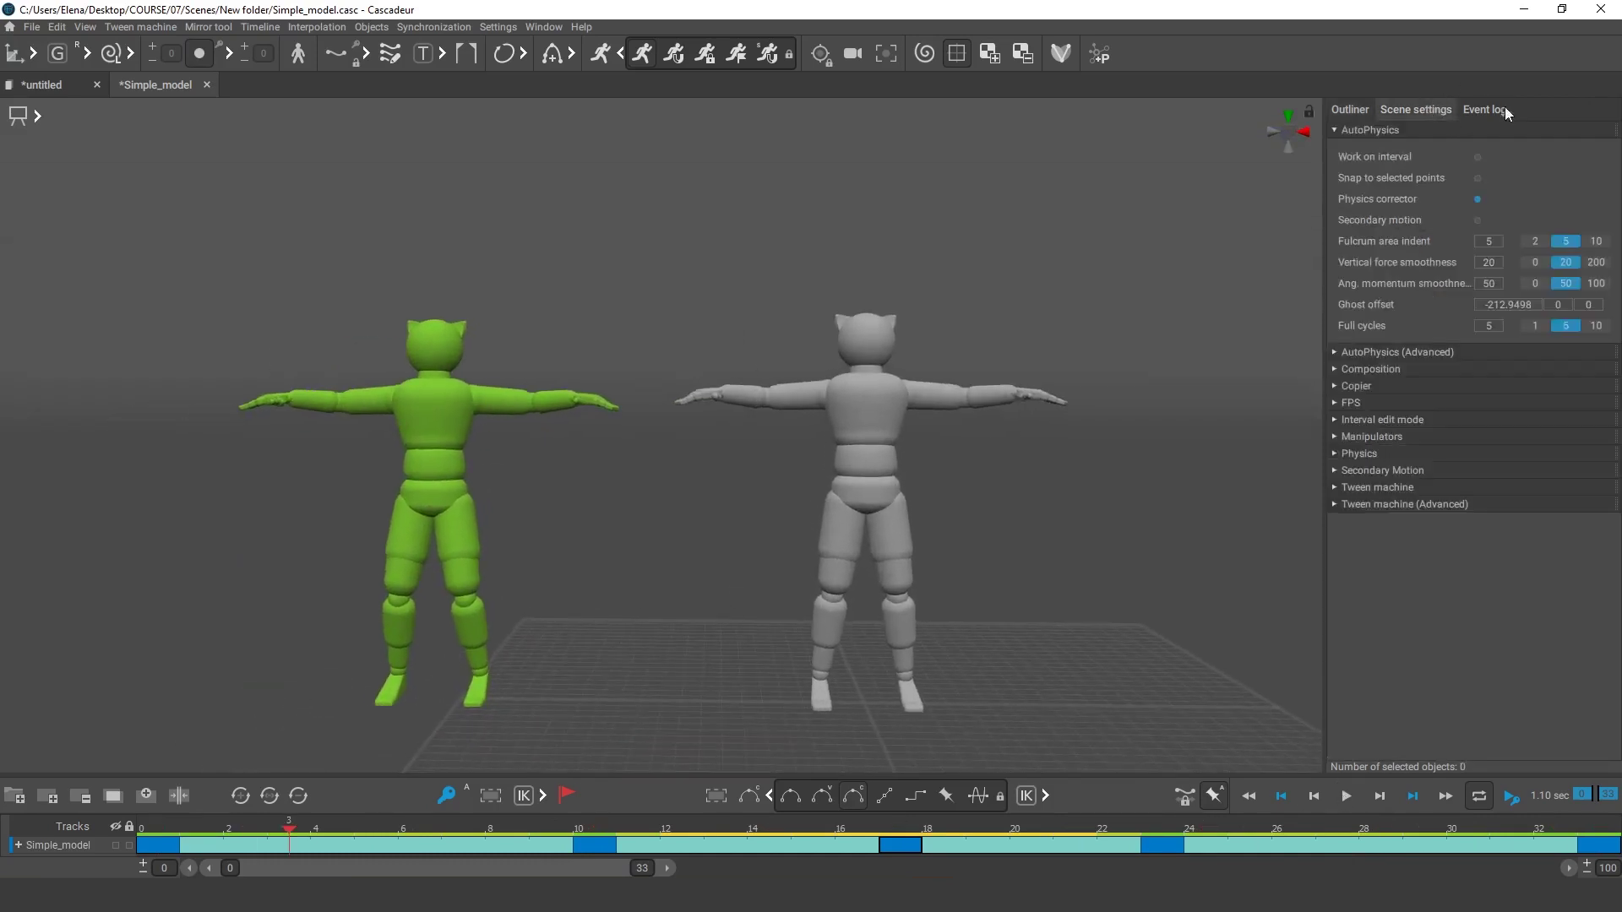
left_click(1359, 455)
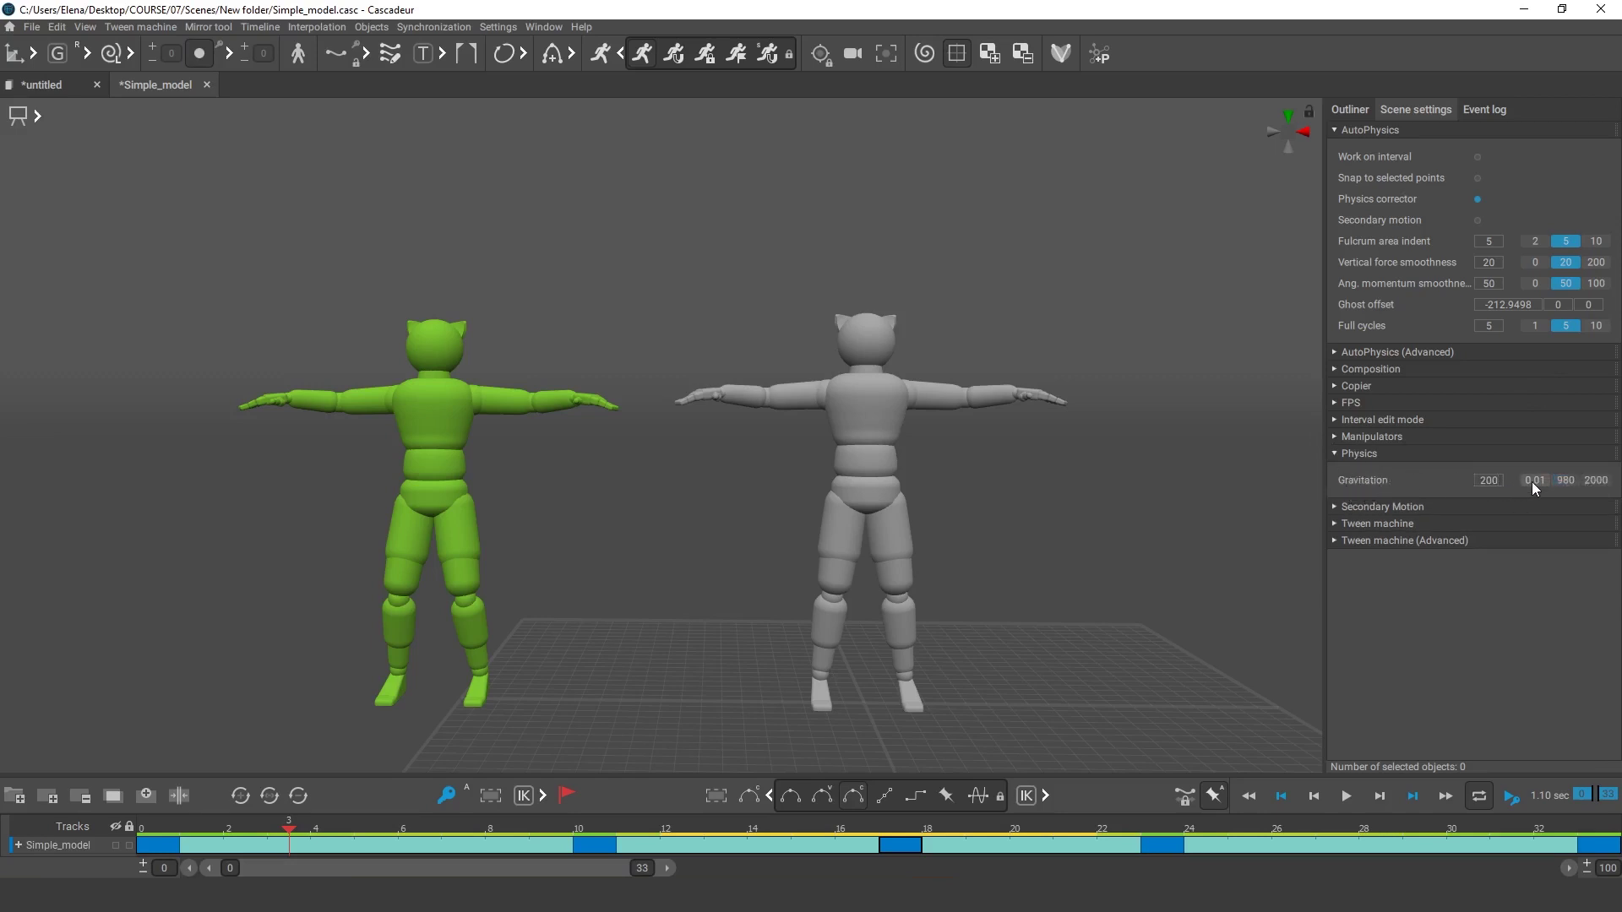
left_click(438, 460)
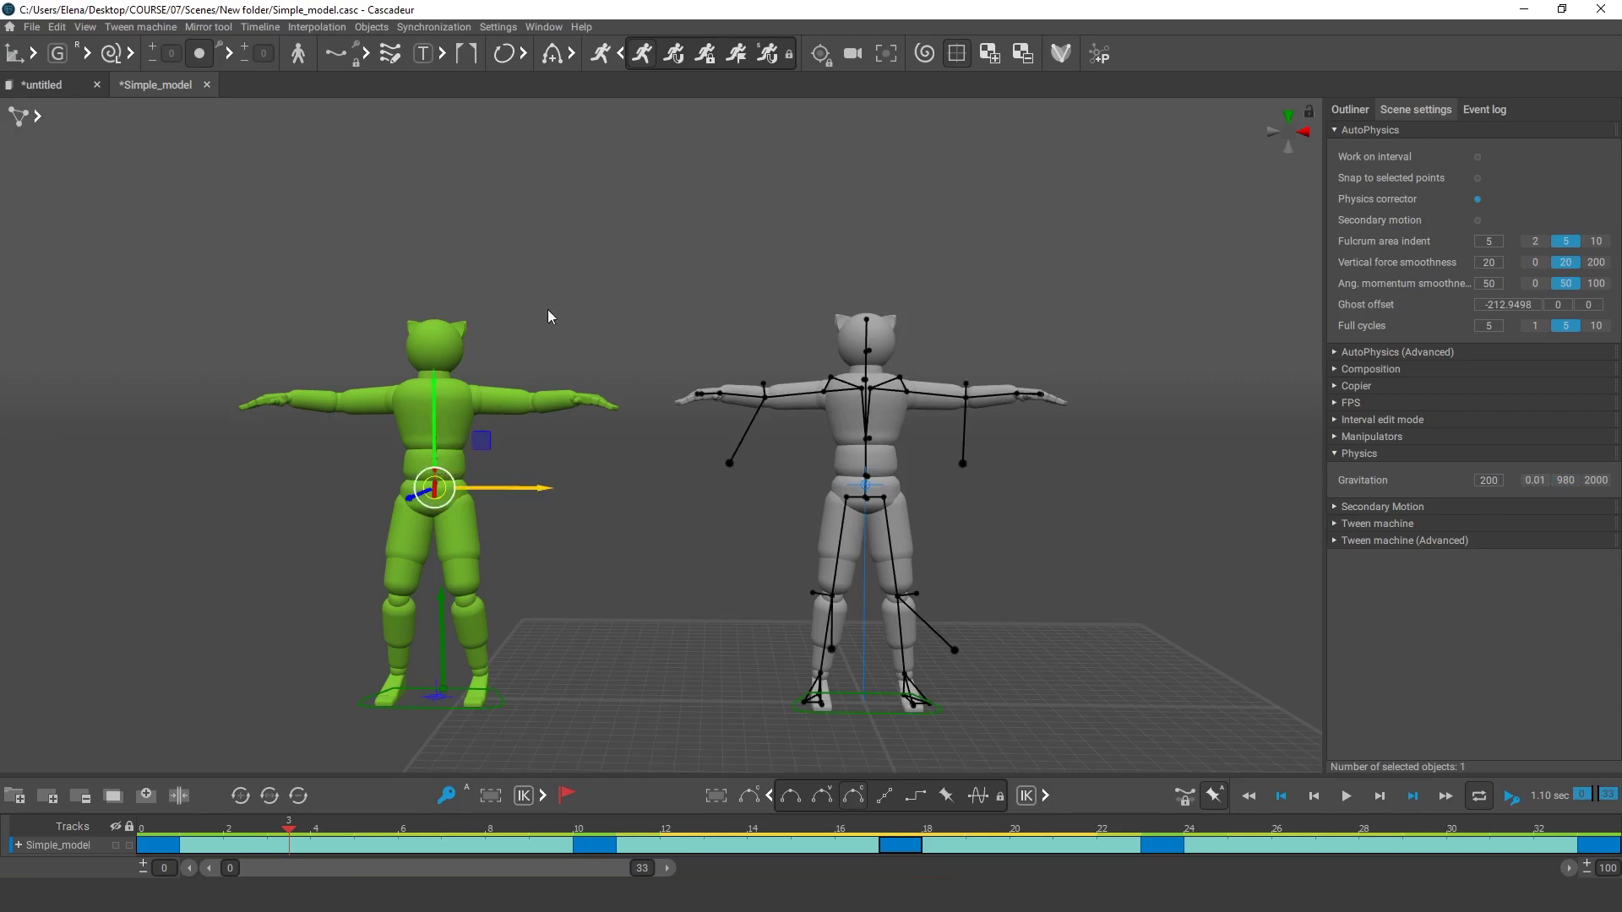
left_click(644, 56)
left_click(644, 56)
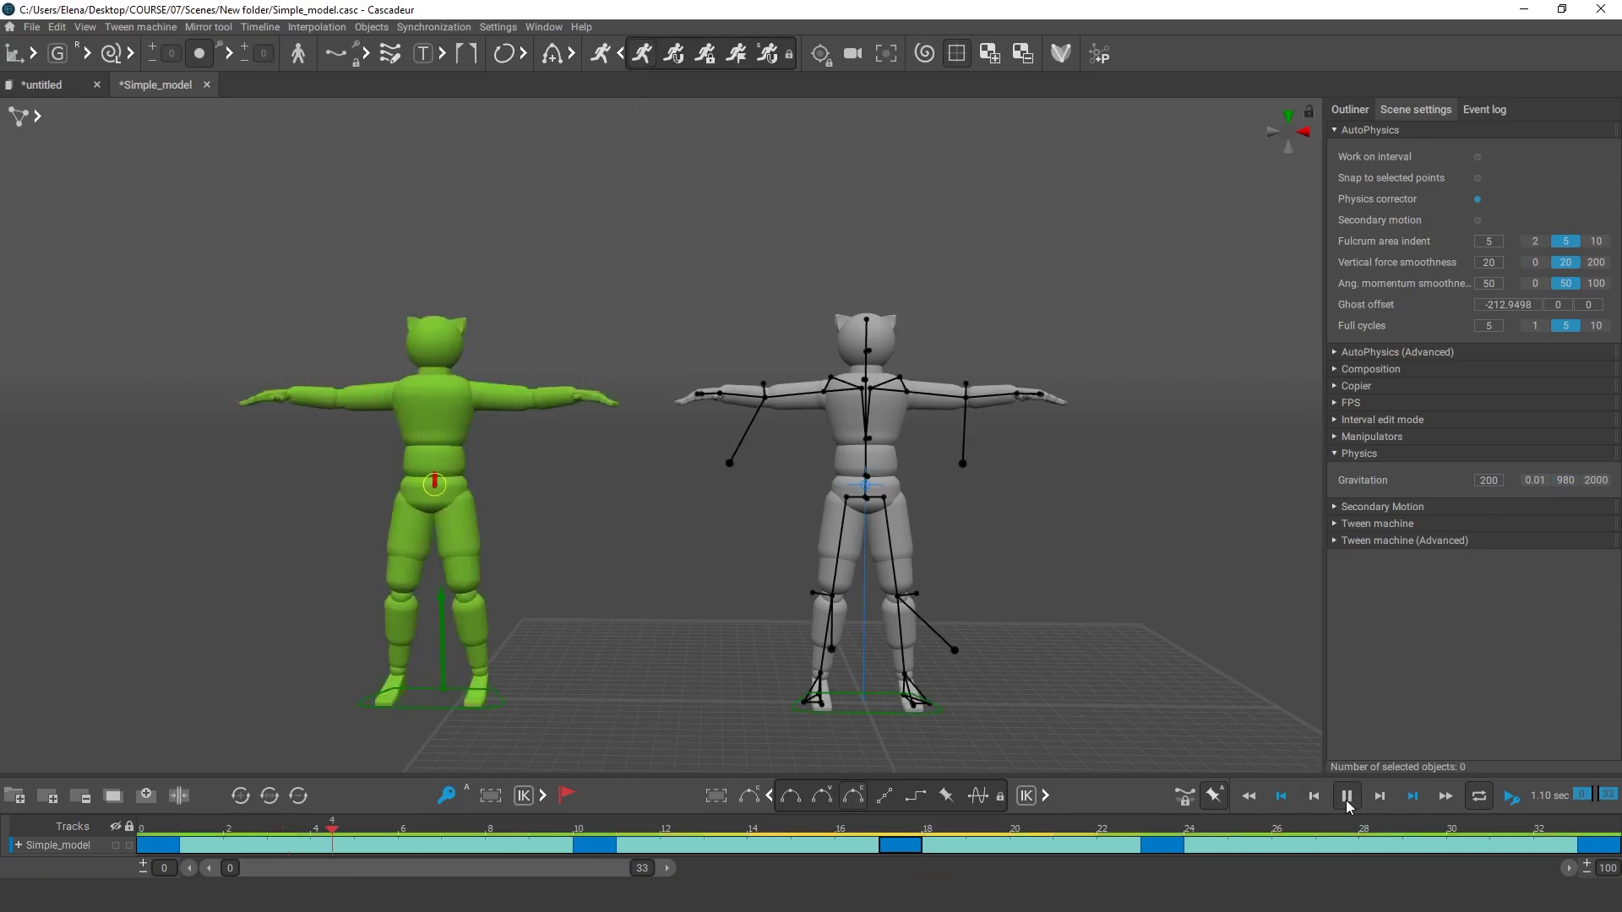
left_click(1346, 796)
left_click(1346, 796)
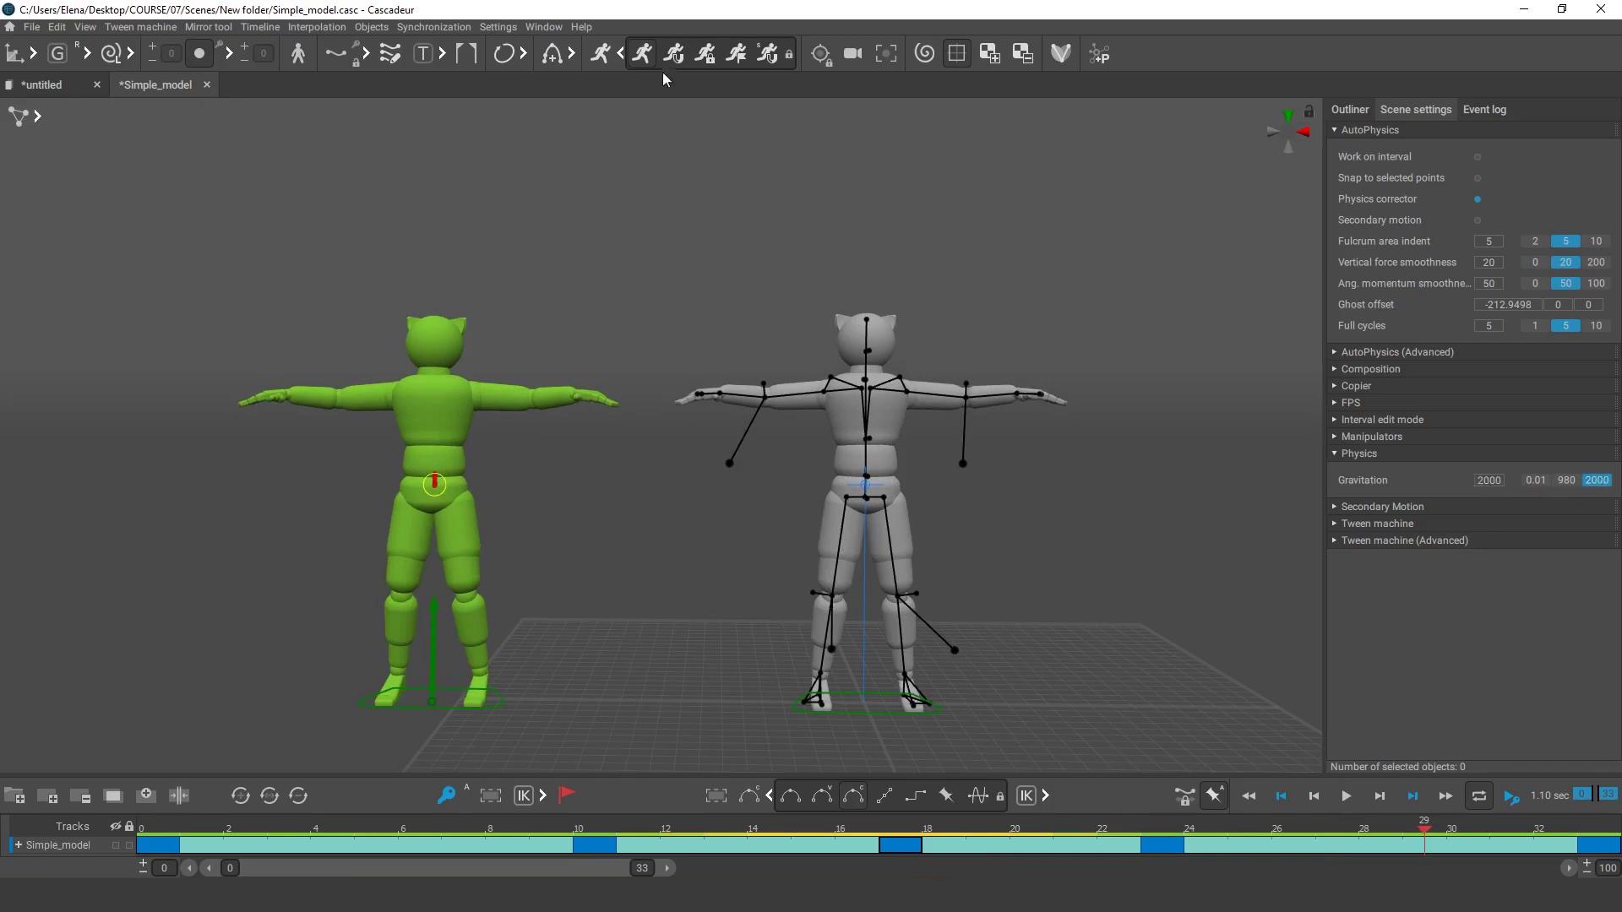
- Set Gravitation to 2000 and play the jump again
left_click(1346, 796)
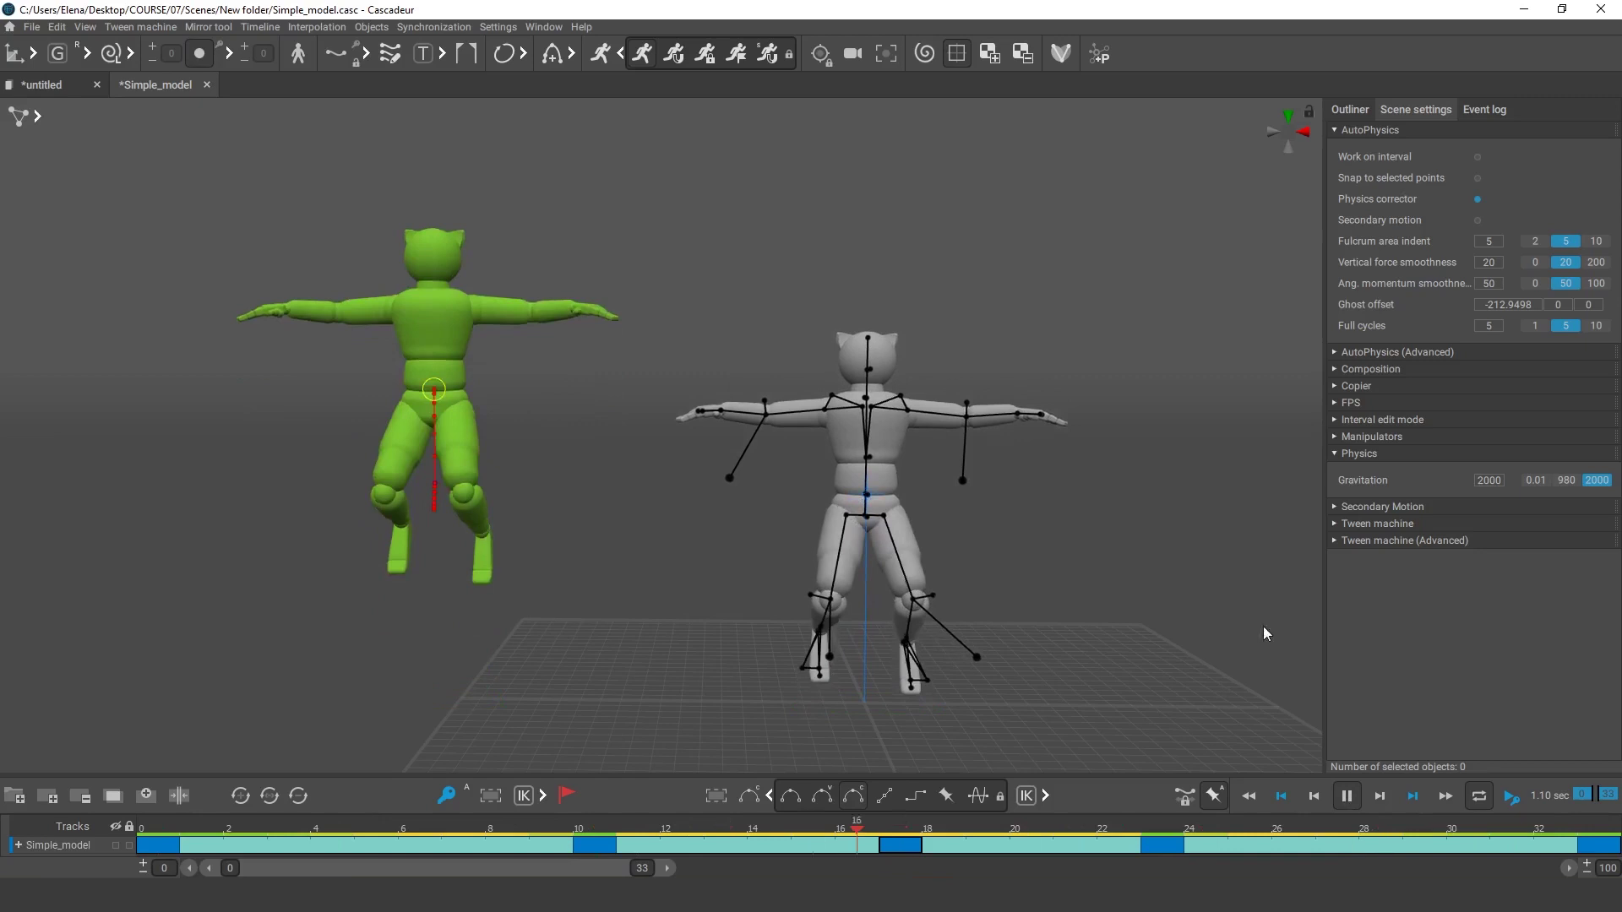
left_click(1346, 796)
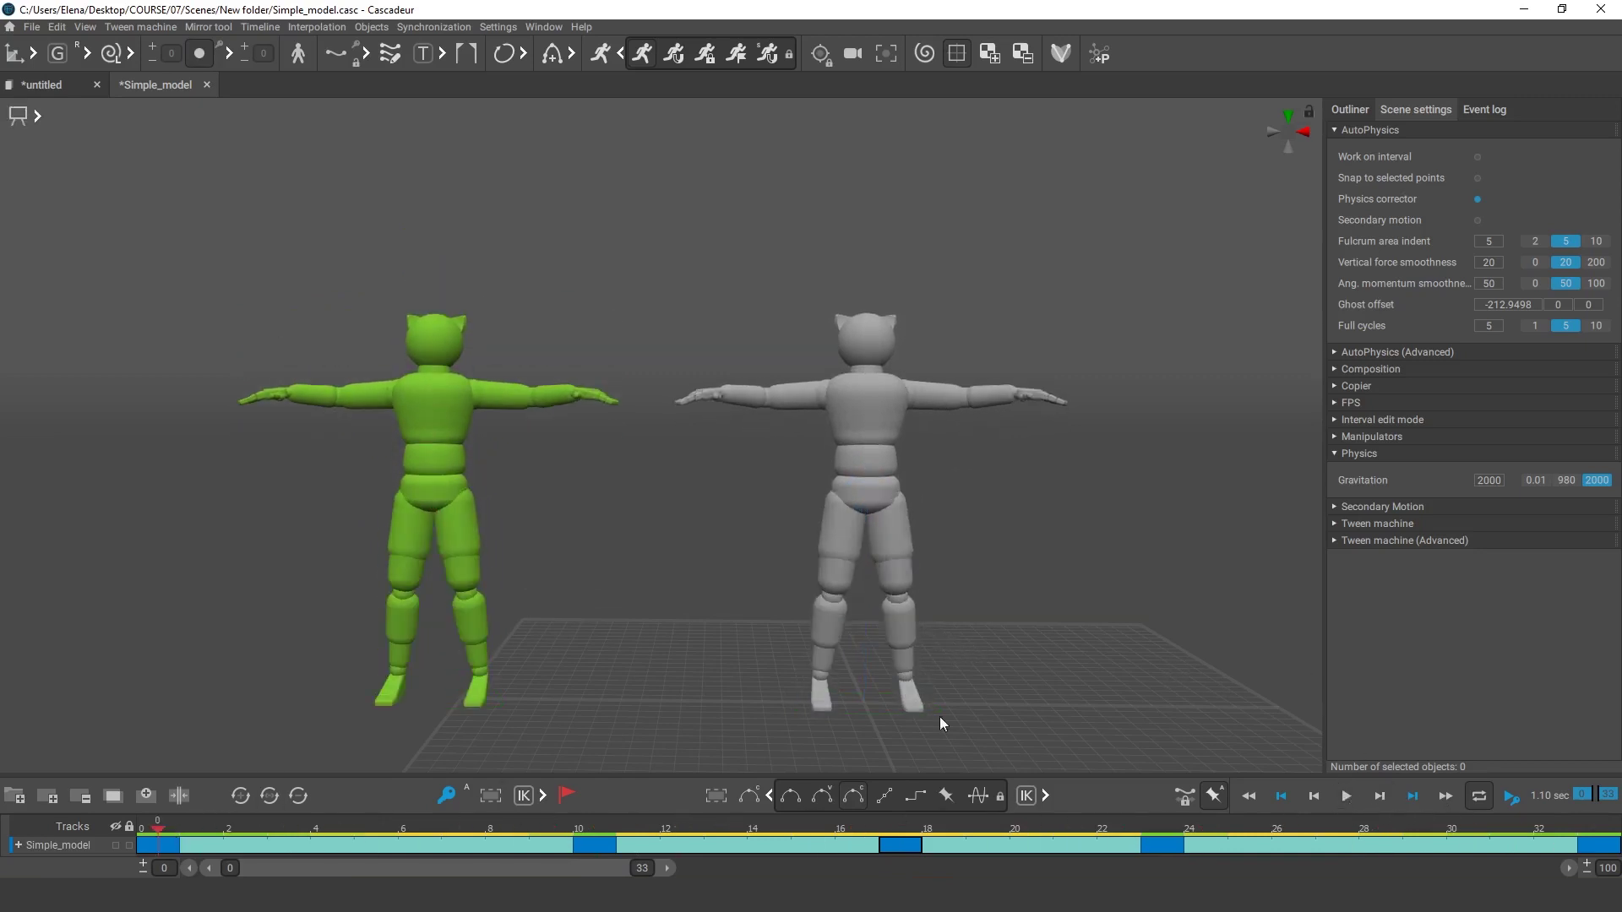
- Set Gravitation back to 980 and play the jump from an angled view
left_click_drag(939, 717, 1200, 701, "alt")
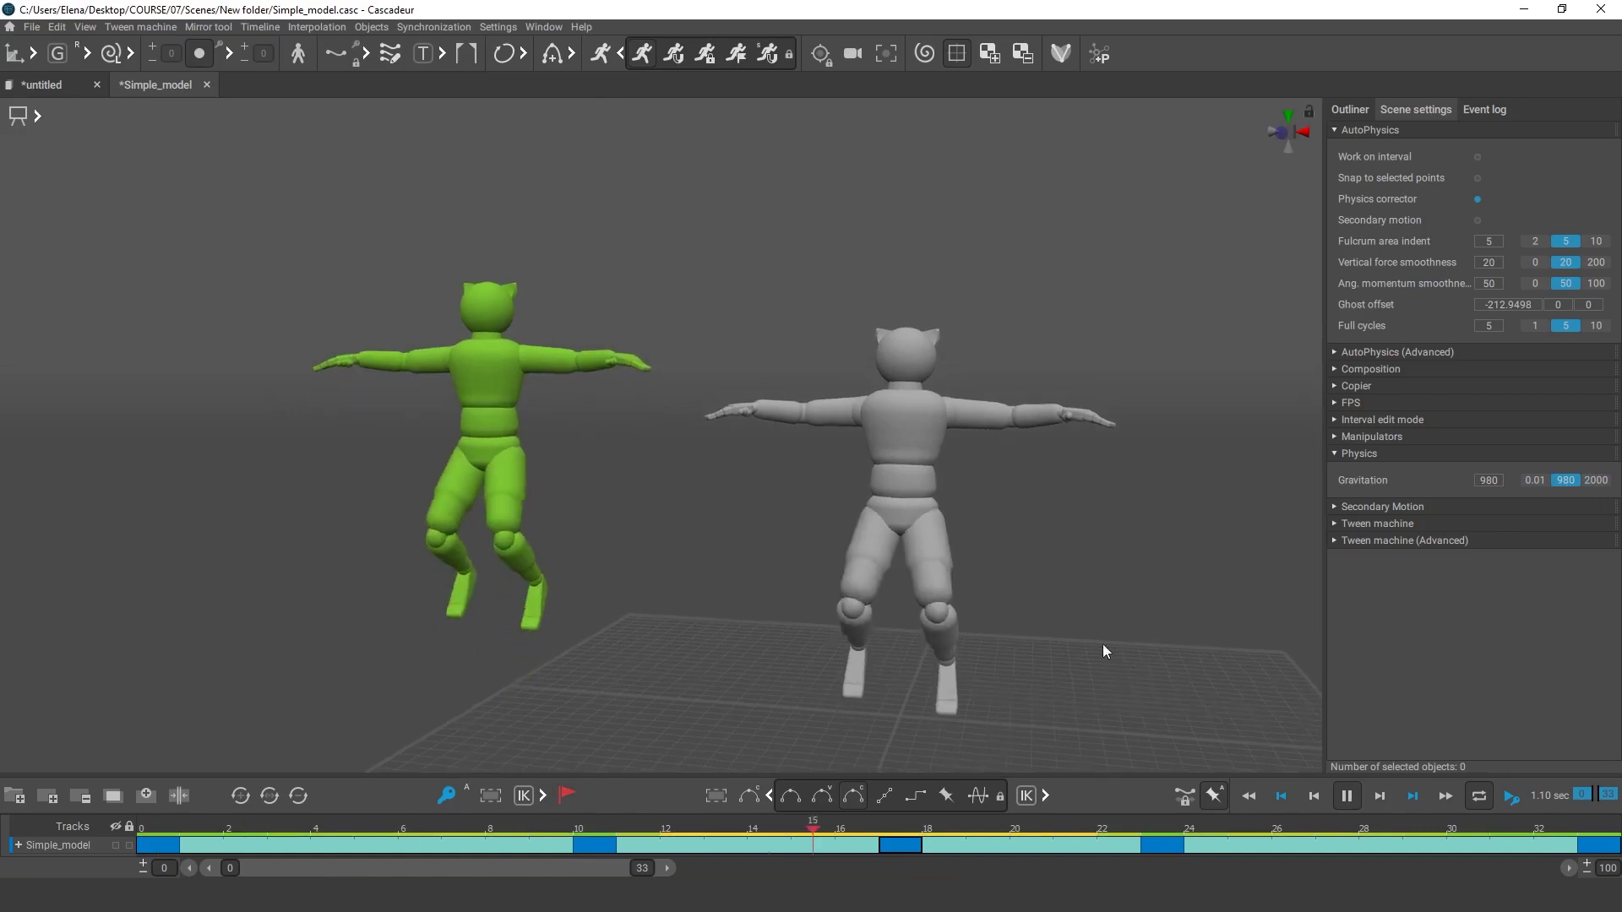
right_click_drag(1102, 644, 945, 627, "alt")
middle_click_drag(945, 626, 853, 632, "alt")
right_click_drag(854, 631, 954, 655, "alt")
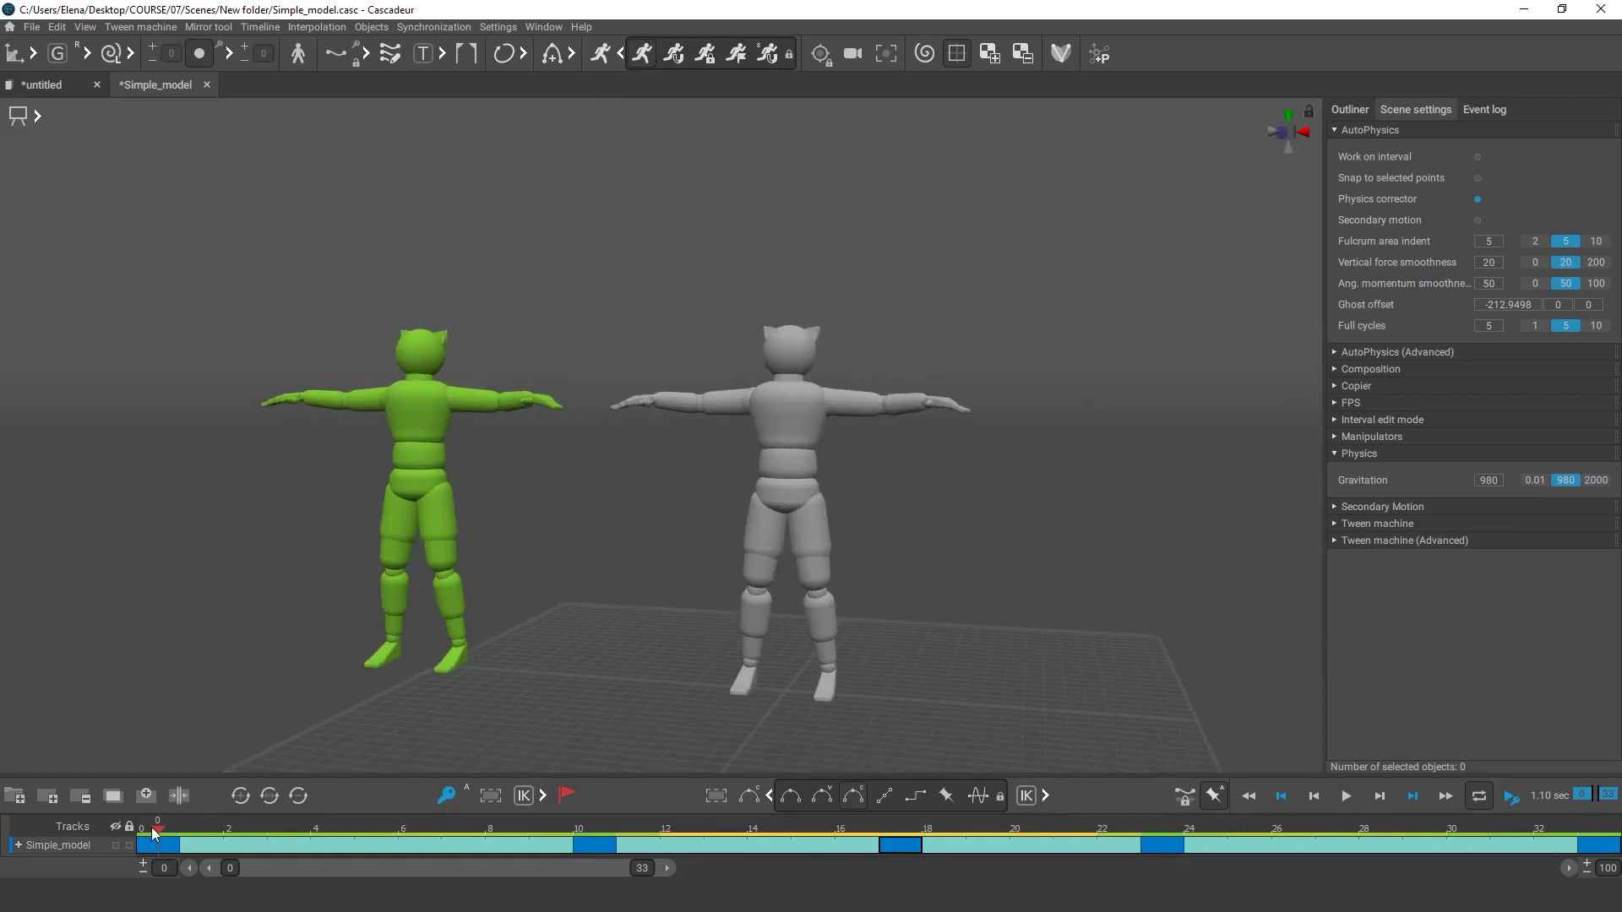
key("space")
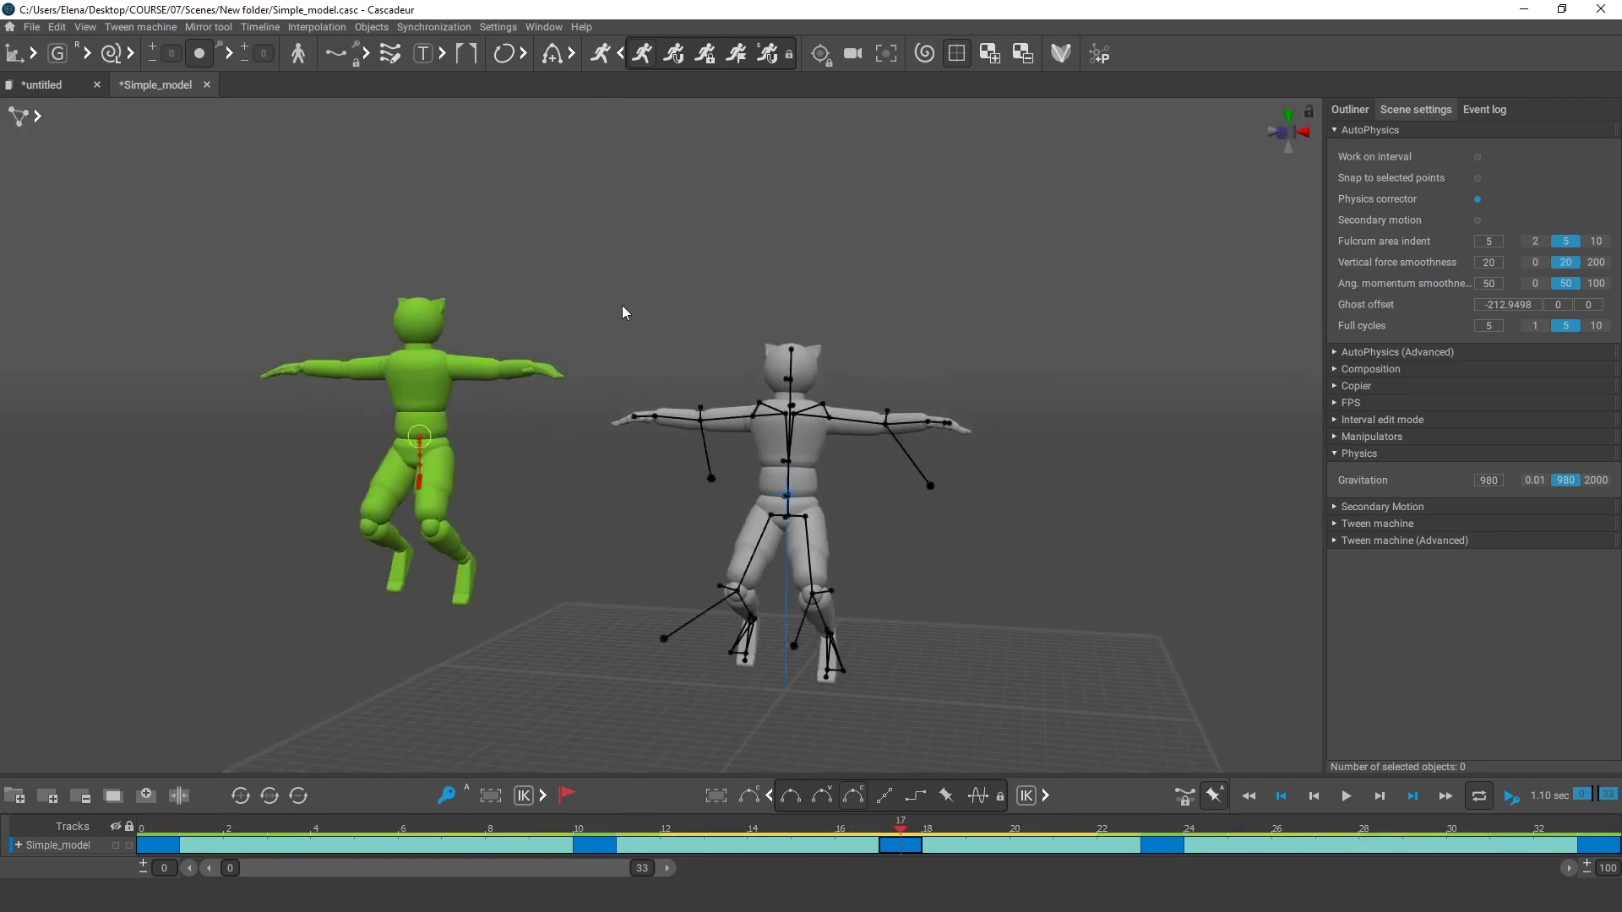
- Select all of the character's points at frame 17 and rotate the whole body sideways into a nearly horizontal pose
left_click_drag(997, 742, 1005, 747)
key("e")
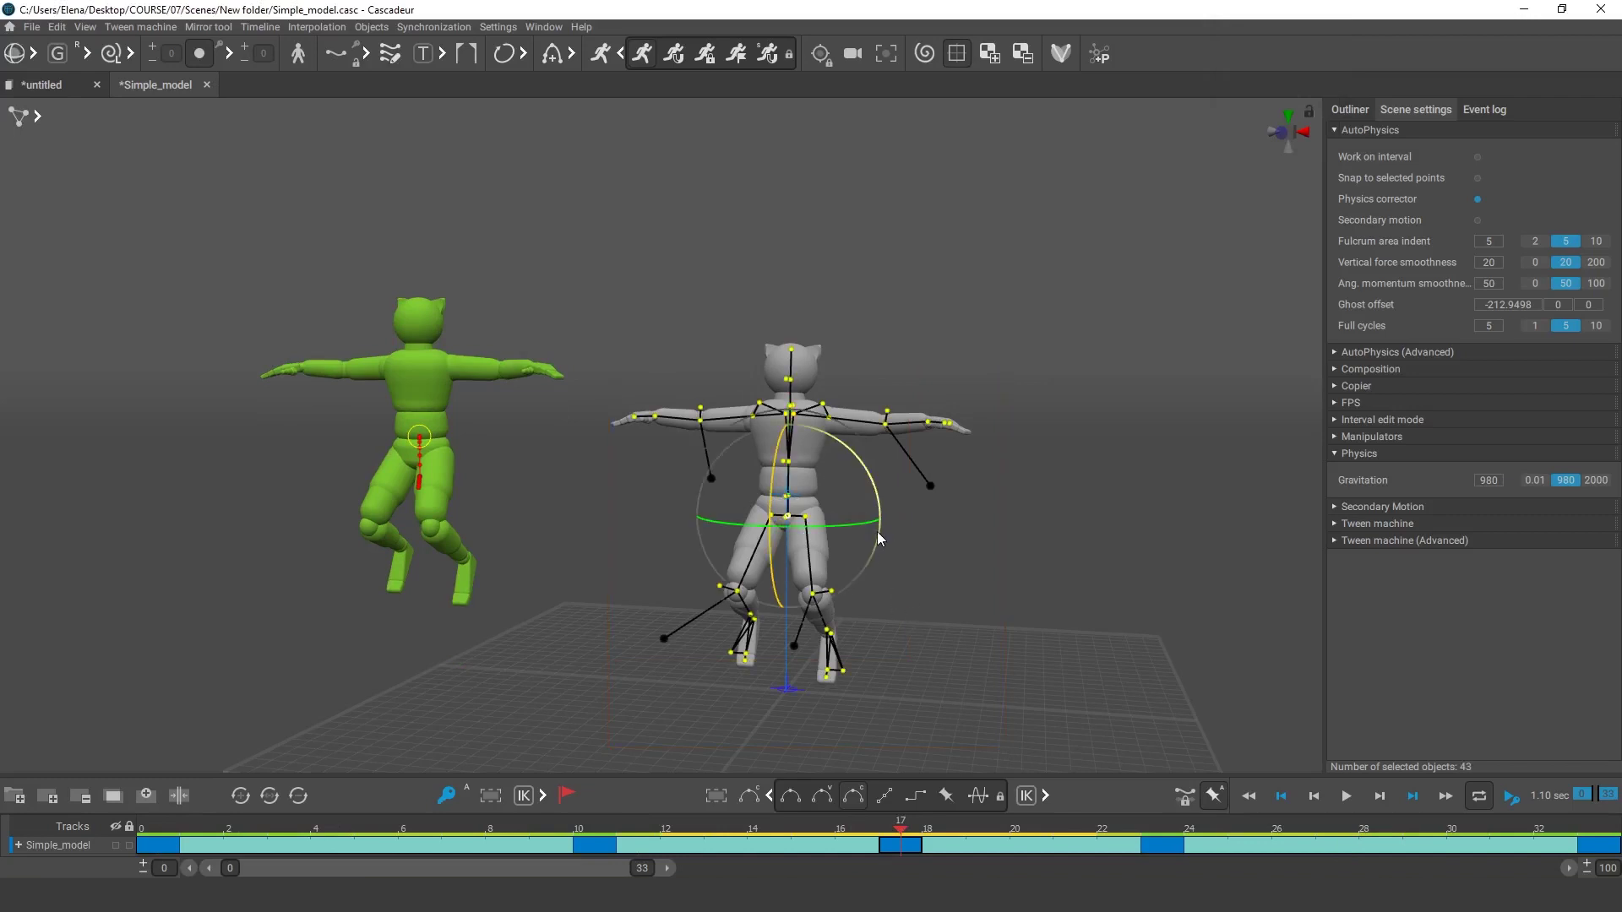
left_click_drag(879, 539, 919, 495)
left_click(920, 495)
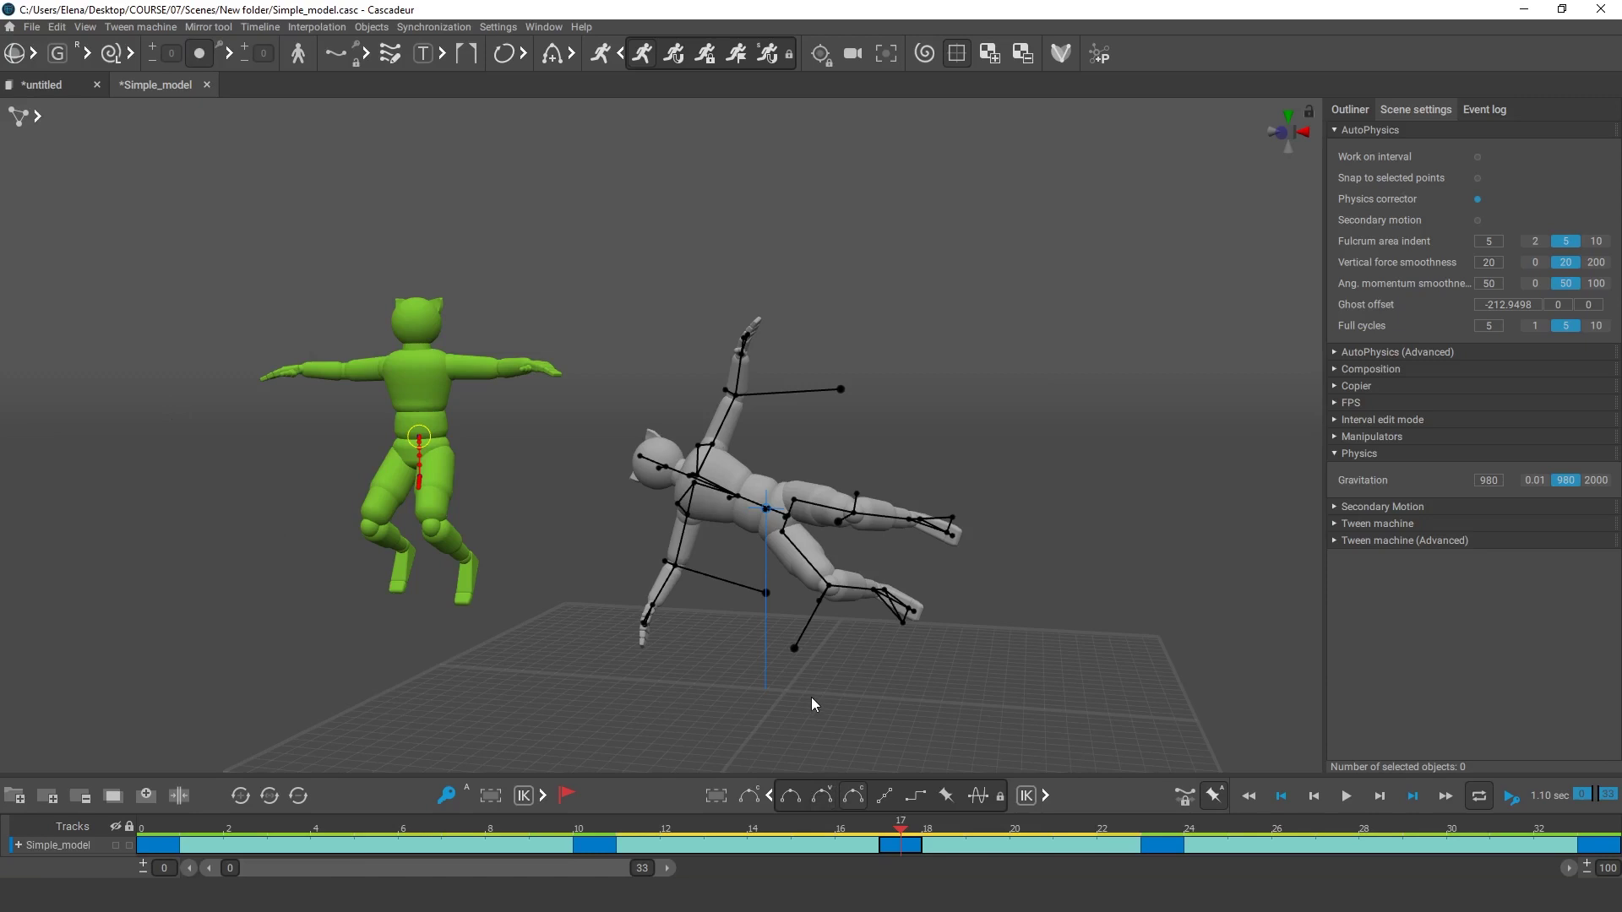
- Play the jump with the rotated airborne pose in mesh view and stop the playback
key("1")
left_click(1348, 796)
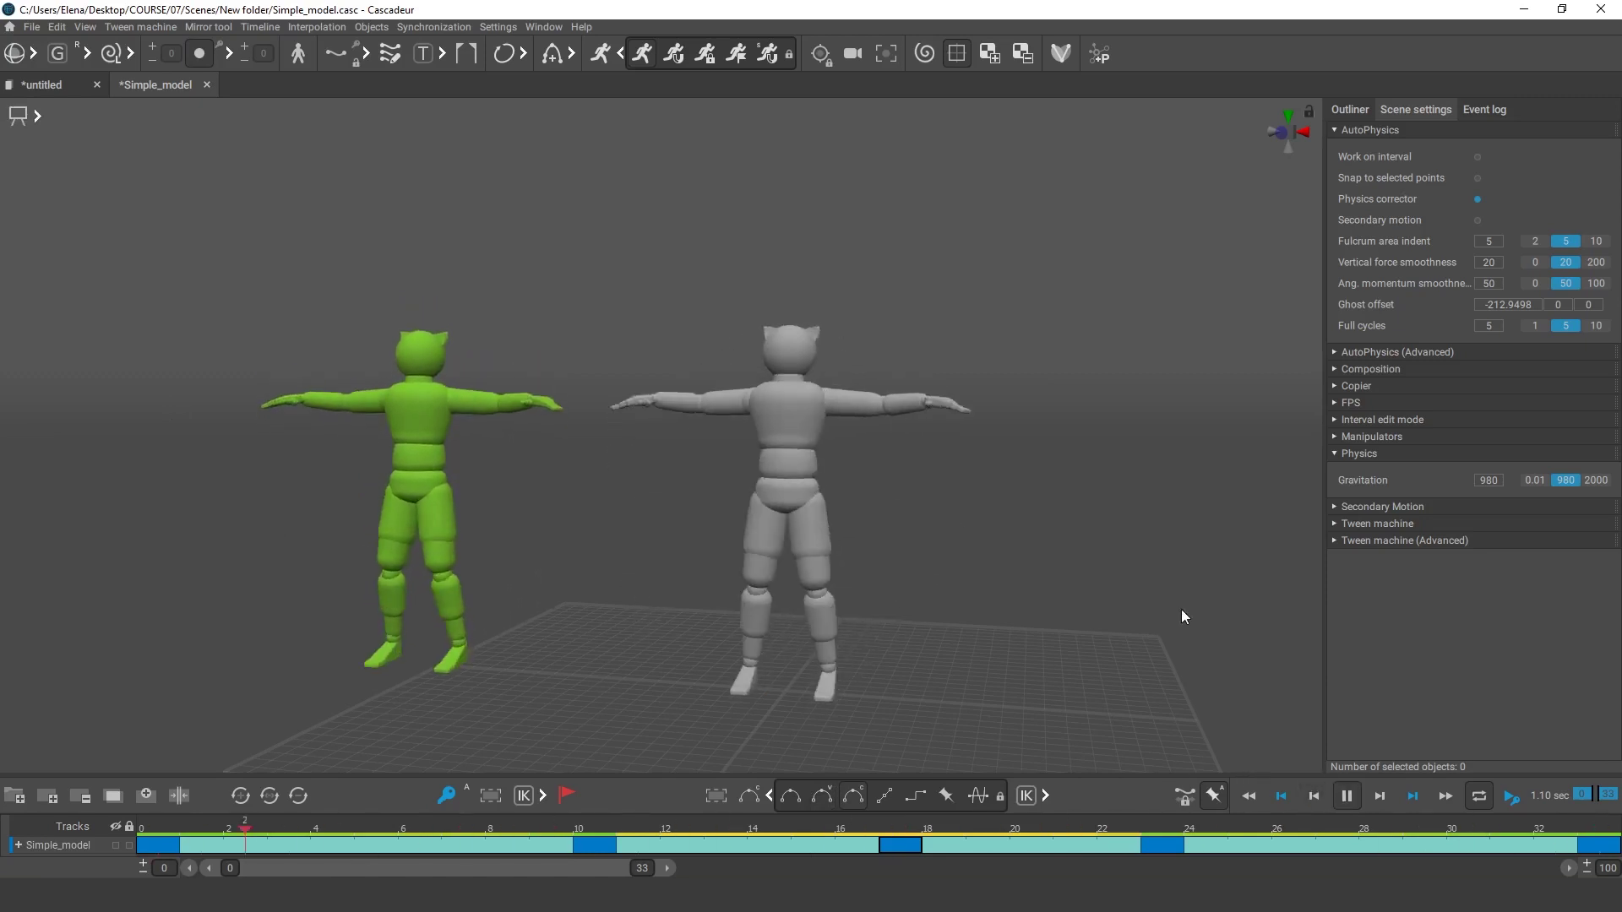
left_click(1346, 798)
- Expand the AutoPhysics (Advanced) section of the scene settings
right_click_drag(549, 629, 760, 594)
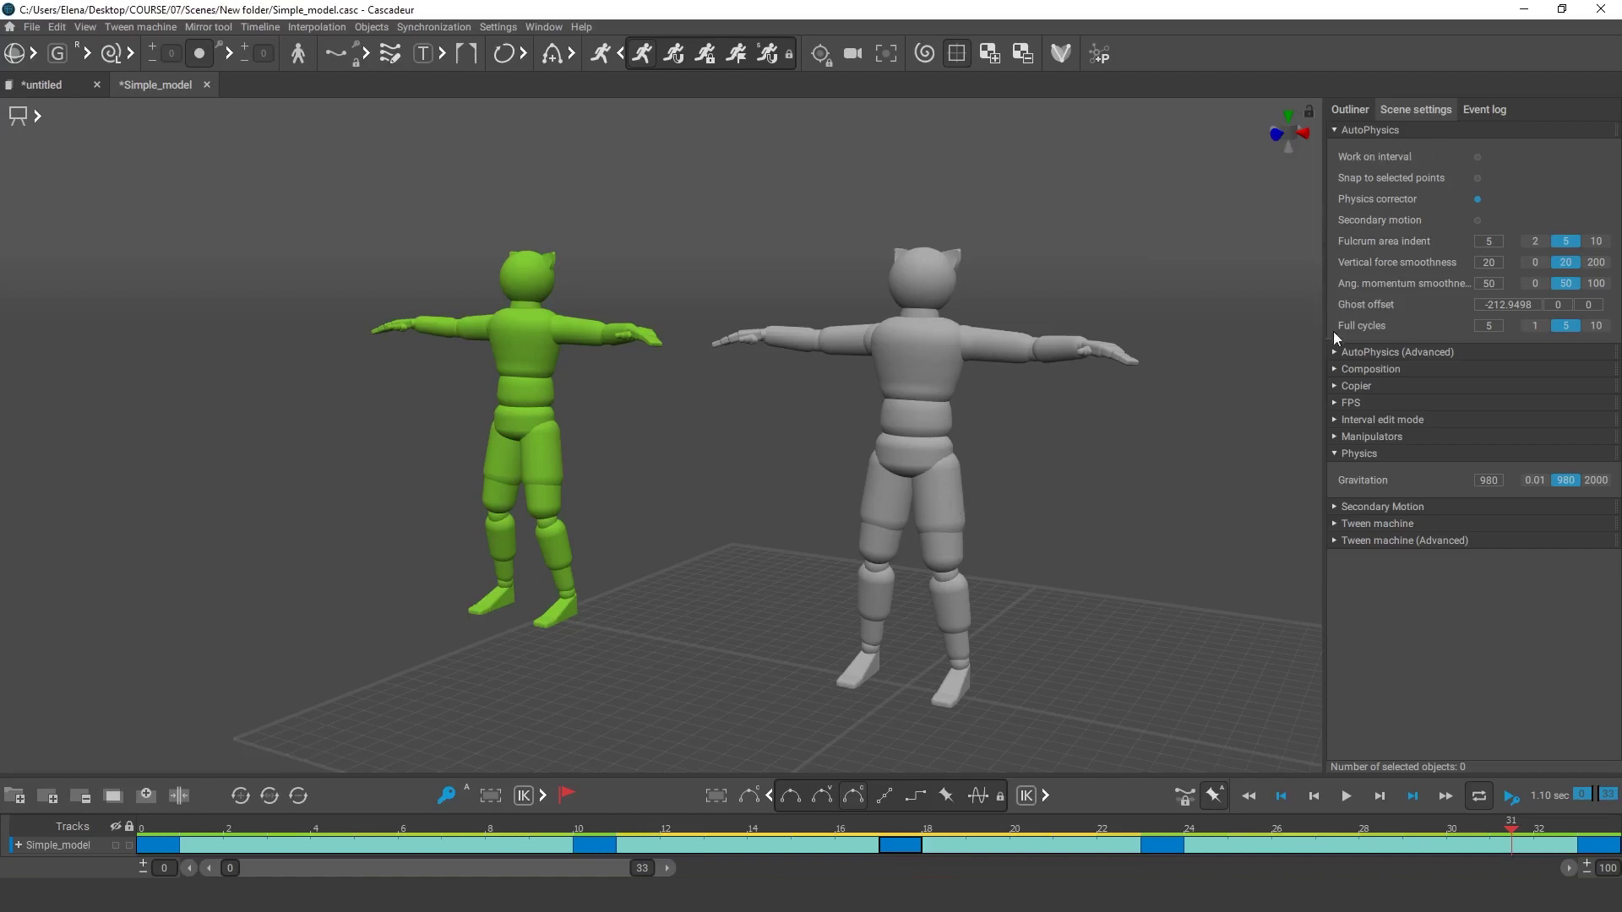
left_click(1355, 352)
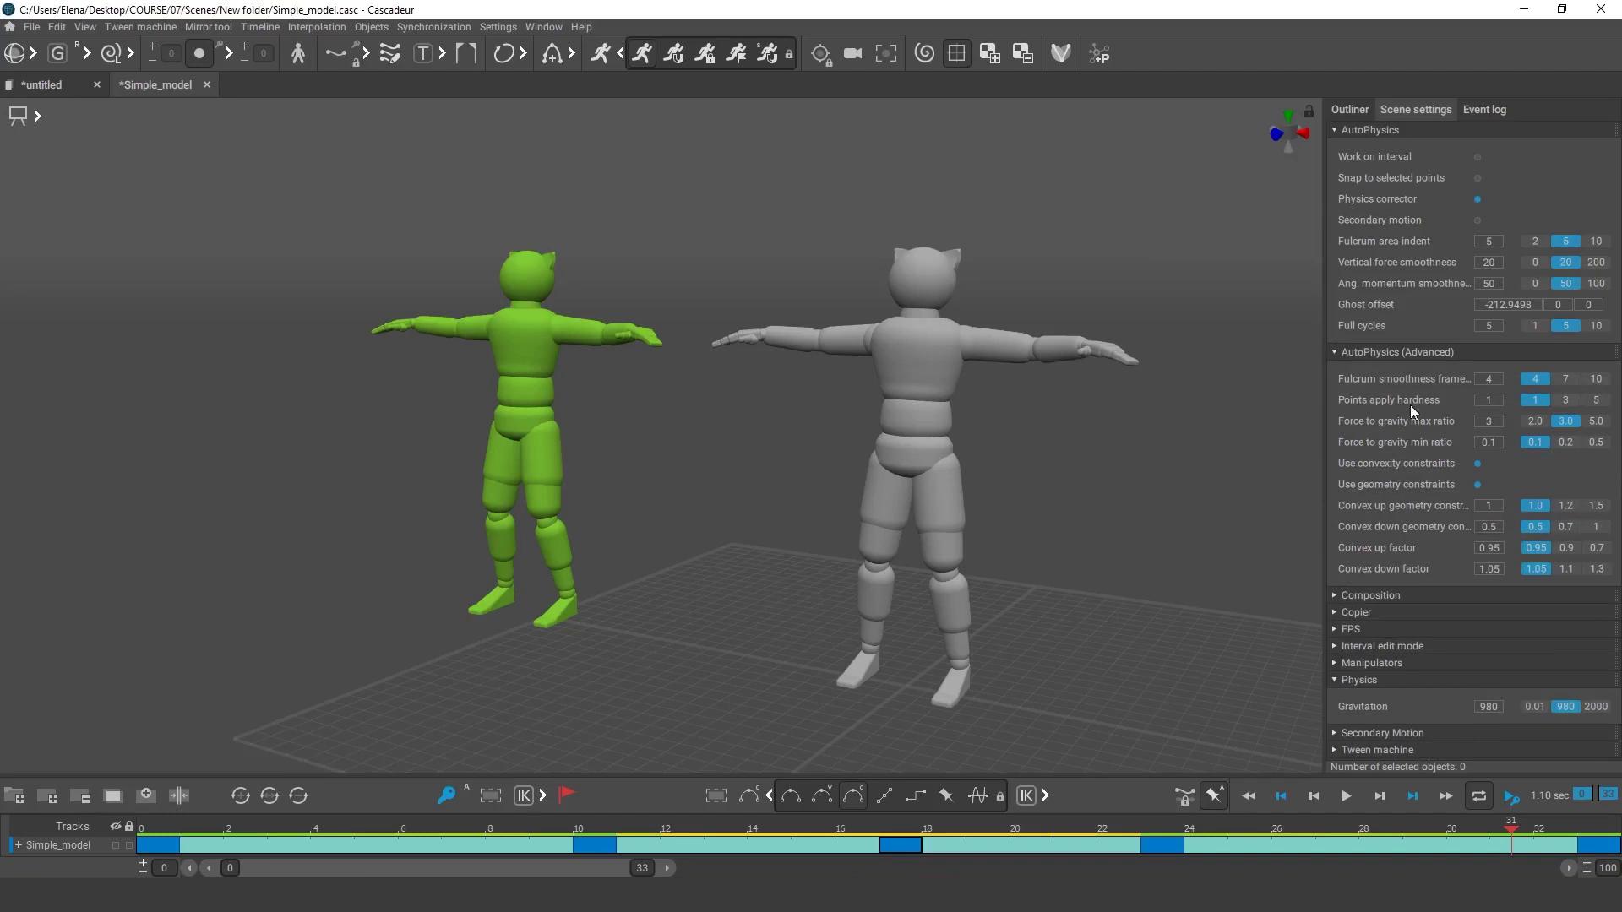